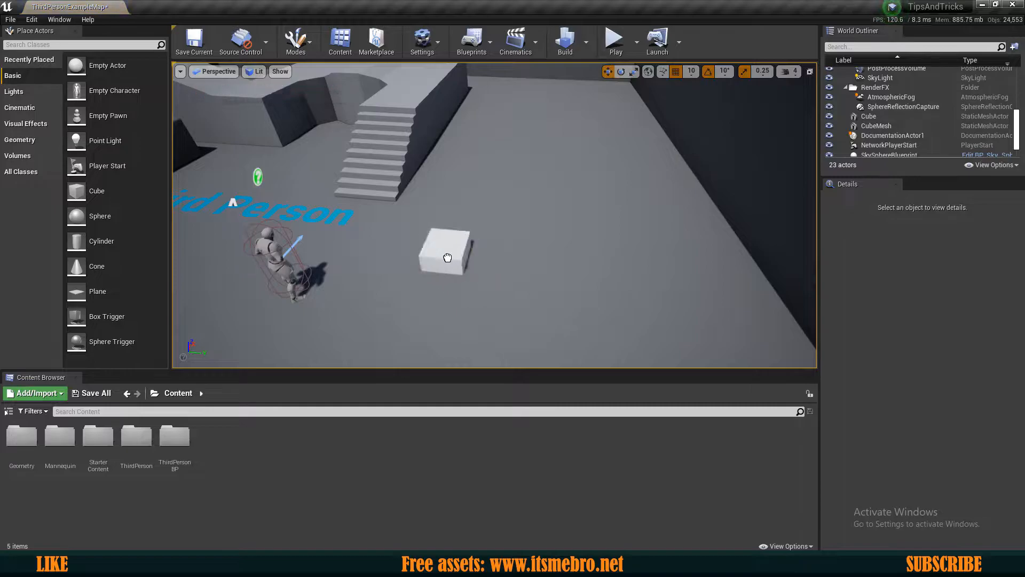
Step: Select the white cube in the level and look through its properties from physics and collision to replication
{"action": "key", "text": "w"}
{"action": "scroll", "coordinate": [969, 317], "scroll_direction": "down", "scroll_amount": 4}
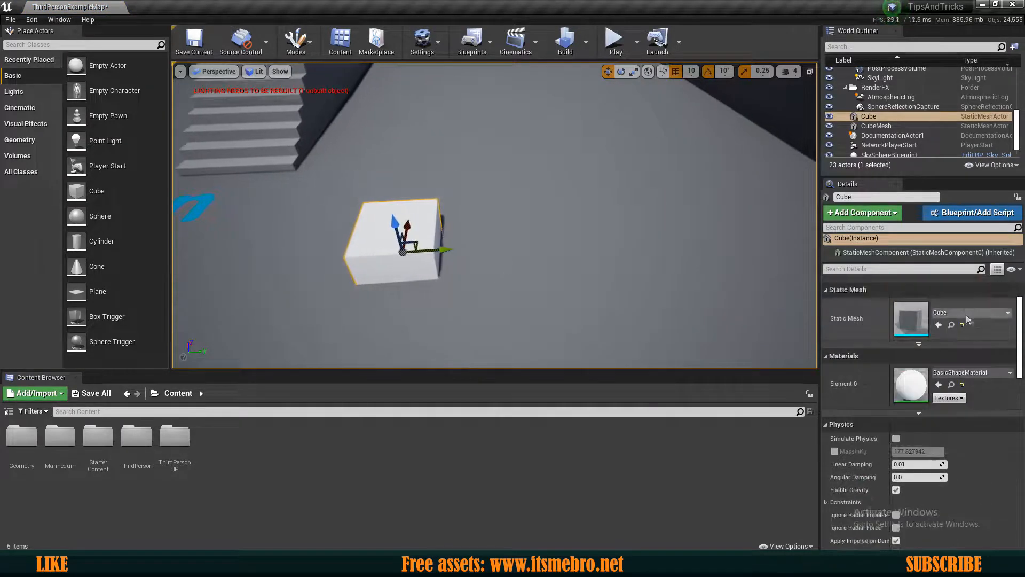
{"action": "scroll", "coordinate": [911, 393], "scroll_direction": "down", "scroll_amount": 10}
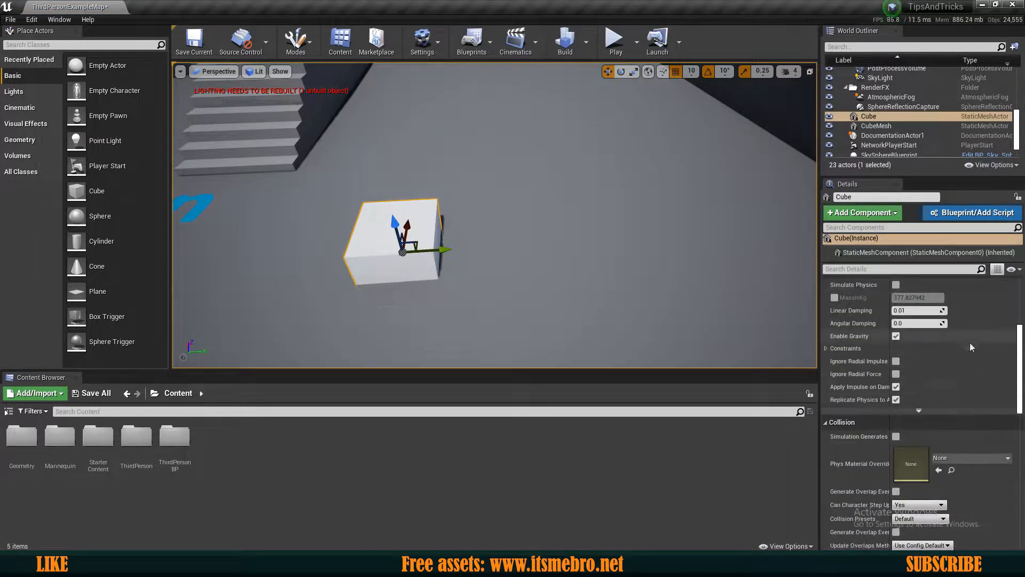
{"action": "scroll", "coordinate": [961, 425], "scroll_direction": "up", "scroll_amount": 14}
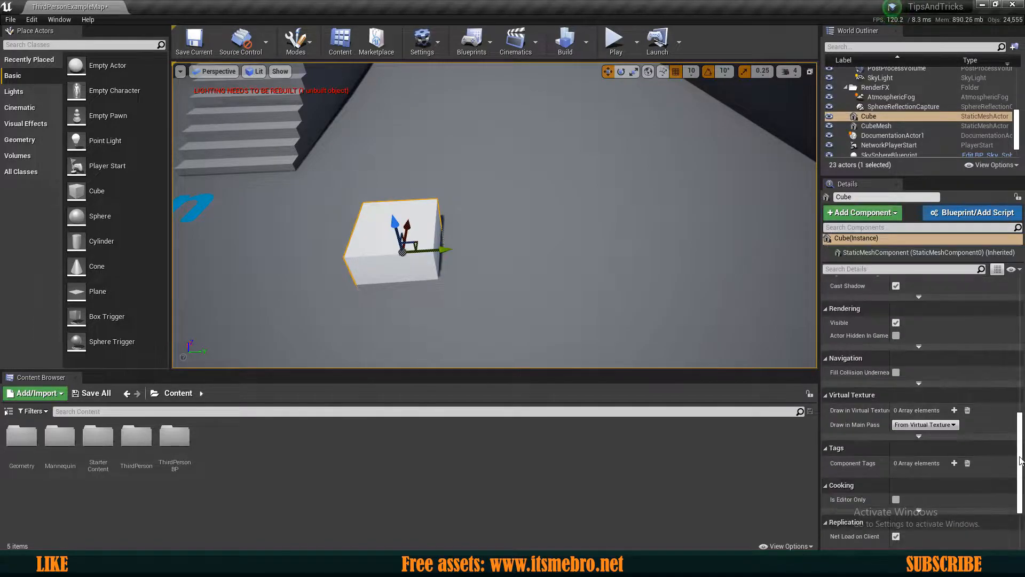
Step: Add a basic sphere to the level floor, a short distance beside the cube
{"action": "right_click_drag", "start_coordinate": [714, 264], "coordinate": [689, 265]}
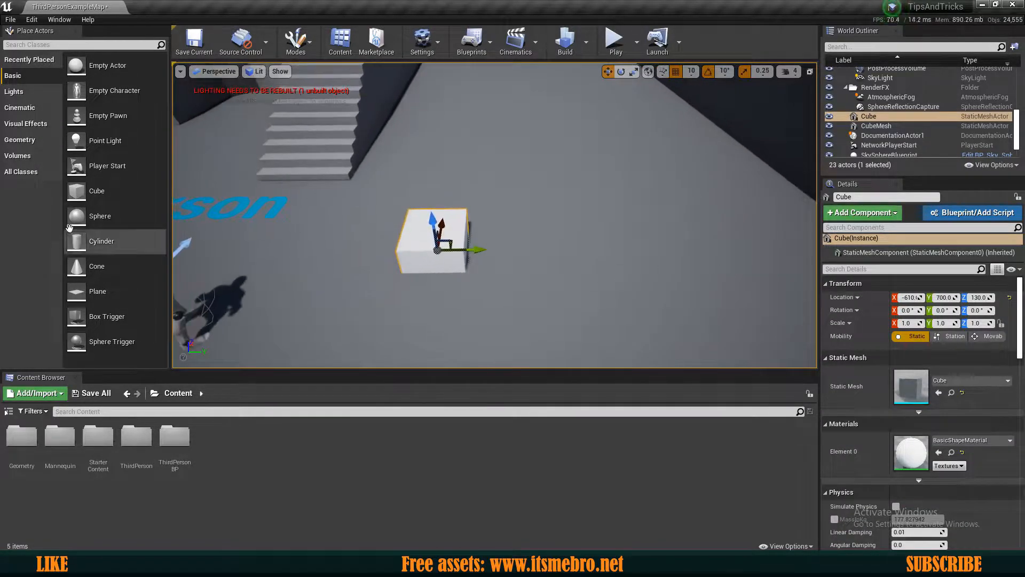
{"action": "left_click_drag", "start_coordinate": [76, 216], "coordinate": [550, 249]}
Step: Select the cube and the sphere alternately to compare the properties shown for each, ending with the sphere selected
{"action": "left_click", "coordinate": [445, 251]}
{"action": "left_click", "coordinate": [538, 248]}
{"action": "left_click", "coordinate": [440, 249]}
{"action": "left_click", "coordinate": [535, 249]}
{"action": "left_click", "coordinate": [421, 248]}
{"action": "left_click", "coordinate": [532, 248]}
{"action": "left_click", "coordinate": [449, 249]}
{"action": "left_click", "coordinate": [535, 247]}
{"action": "left_click", "coordinate": [448, 249]}
{"action": "left_click", "coordinate": [545, 245]}
{"action": "left_click", "coordinate": [447, 249]}
{"action": "left_click", "coordinate": [543, 247]}
{"action": "left_click", "coordinate": [447, 249]}
{"action": "left_click", "coordinate": [561, 258]}
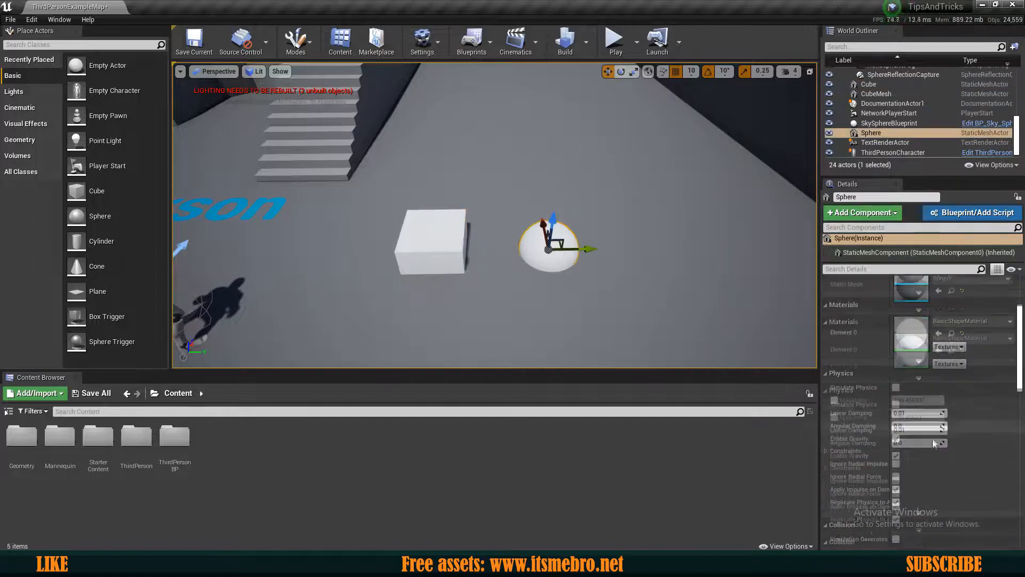
{"action": "left_click", "coordinate": [454, 259]}
{"action": "left_click", "coordinate": [547, 248]}
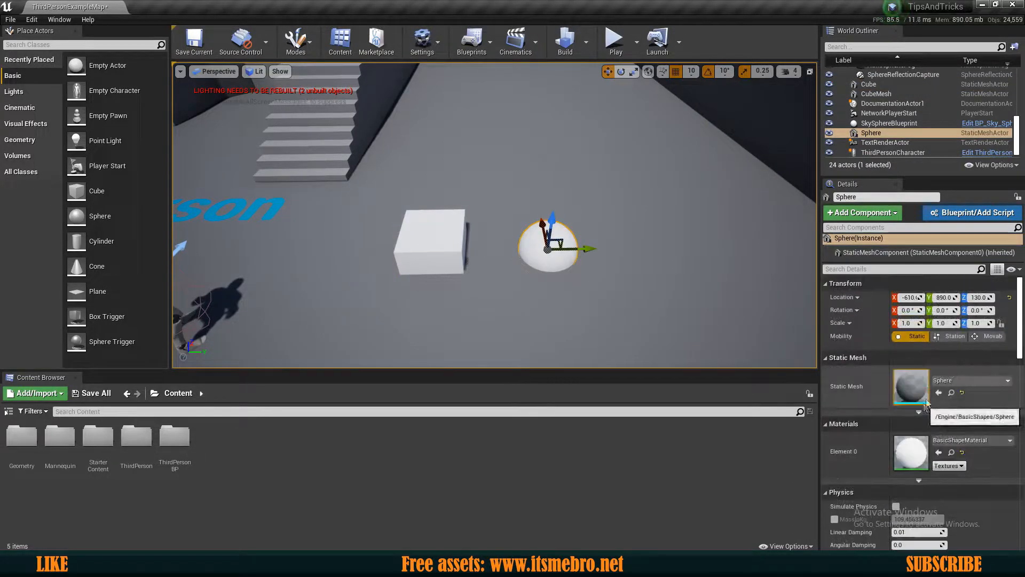
Step: Open the Details 2 view as a floating window and place it beside the existing Details view
{"action": "right_click_drag", "start_coordinate": [677, 283], "coordinate": [642, 292]}
{"action": "right_click_drag", "start_coordinate": [729, 252], "coordinate": [659, 264]}
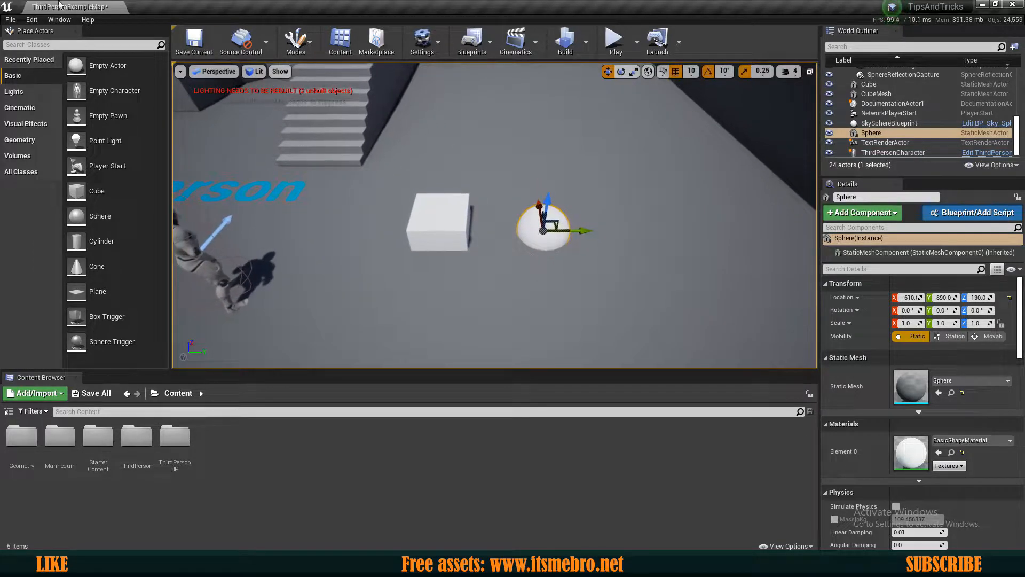
{"action": "left_click", "coordinate": [59, 19]}
{"action": "left_click", "coordinate": [60, 19]}
{"action": "left_click", "coordinate": [60, 19]}
{"action": "mouse_move", "coordinate": [78, 51]}
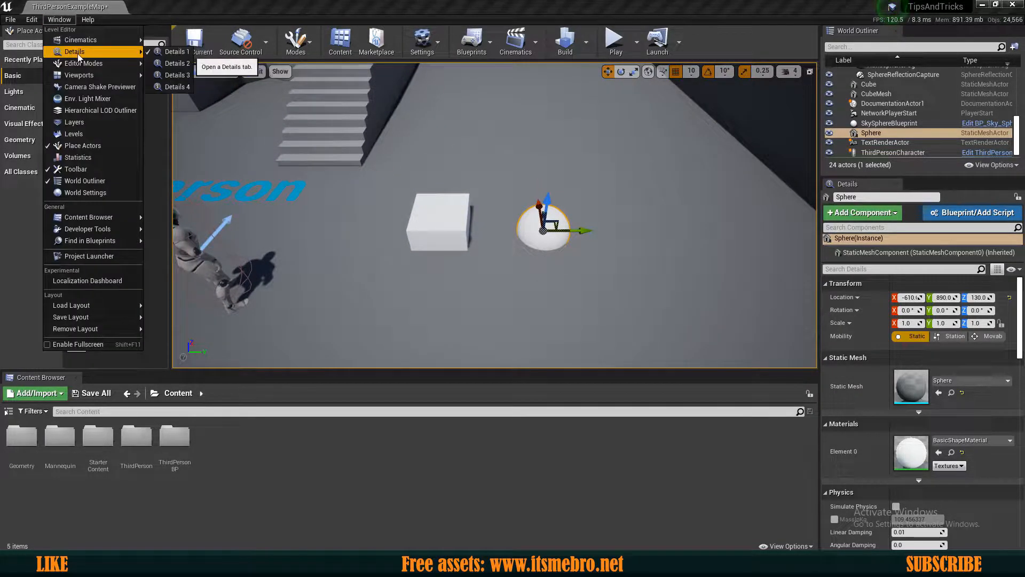
{"action": "left_click", "coordinate": [174, 63]}
{"action": "left_click_drag", "start_coordinate": [716, 152], "coordinate": [725, 177]}
Step: Alternate the selection between the cube and the sphere to check how both Details views follow it
{"action": "left_click", "coordinate": [438, 238]}
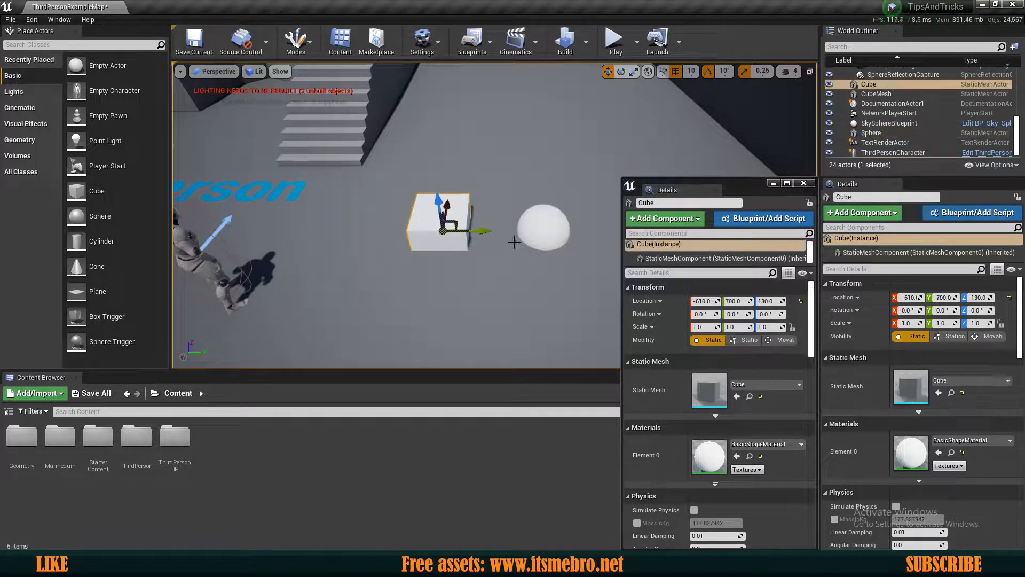
{"action": "left_click", "coordinate": [539, 229]}
{"action": "left_click", "coordinate": [444, 235]}
{"action": "left_click", "coordinate": [540, 229]}
{"action": "left_click", "coordinate": [443, 235]}
{"action": "left_click", "coordinate": [539, 232]}
{"action": "left_click", "coordinate": [476, 246]}
Step: Lock the floating Details window to the cube, select the sphere and compare the properties of the two objects
{"action": "left_click", "coordinate": [448, 239]}
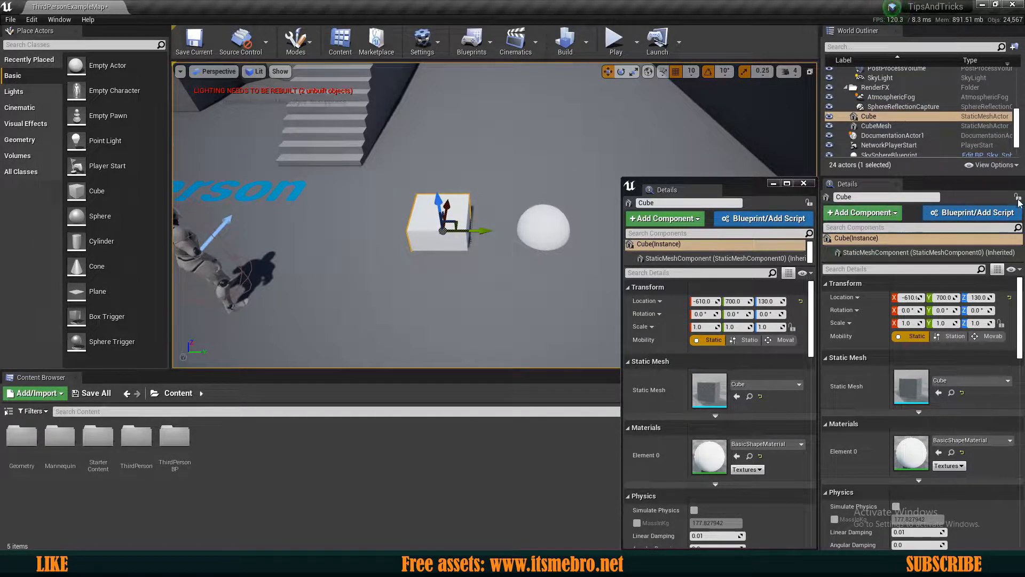
{"action": "left_click", "coordinate": [809, 203]}
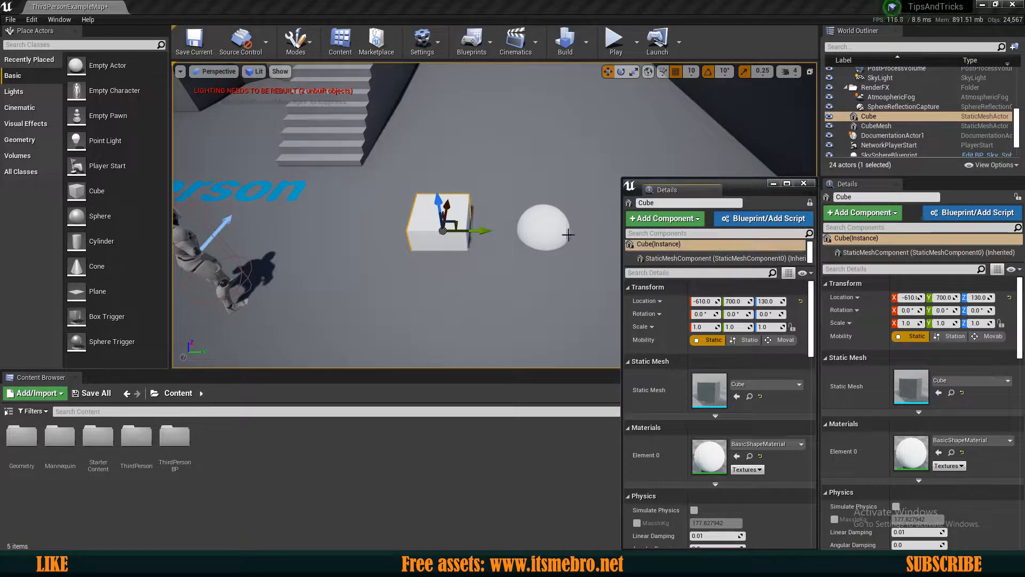
{"action": "left_click", "coordinate": [543, 229]}
{"action": "scroll", "coordinate": [946, 419], "scroll_direction": "down", "scroll_amount": 5}
{"action": "scroll", "coordinate": [769, 396], "scroll_direction": "down", "scroll_amount": 5}
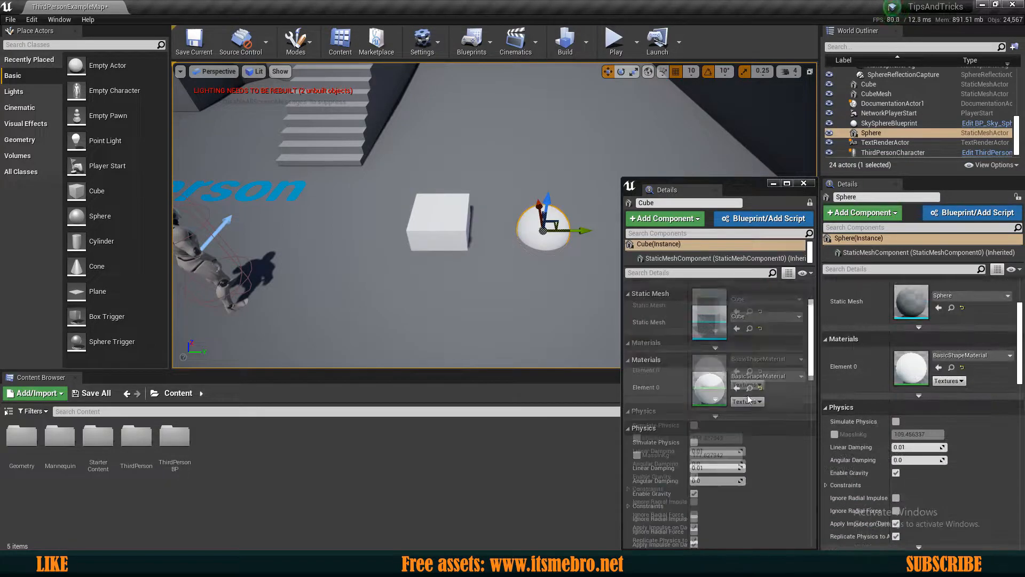
{"action": "scroll", "coordinate": [918, 395], "scroll_direction": "down", "scroll_amount": 2}
{"action": "scroll", "coordinate": [870, 389], "scroll_direction": "up", "scroll_amount": 4}
{"action": "scroll", "coordinate": [870, 386], "scroll_direction": "up", "scroll_amount": 4}
{"action": "scroll", "coordinate": [762, 386], "scroll_direction": "up", "scroll_amount": 5}
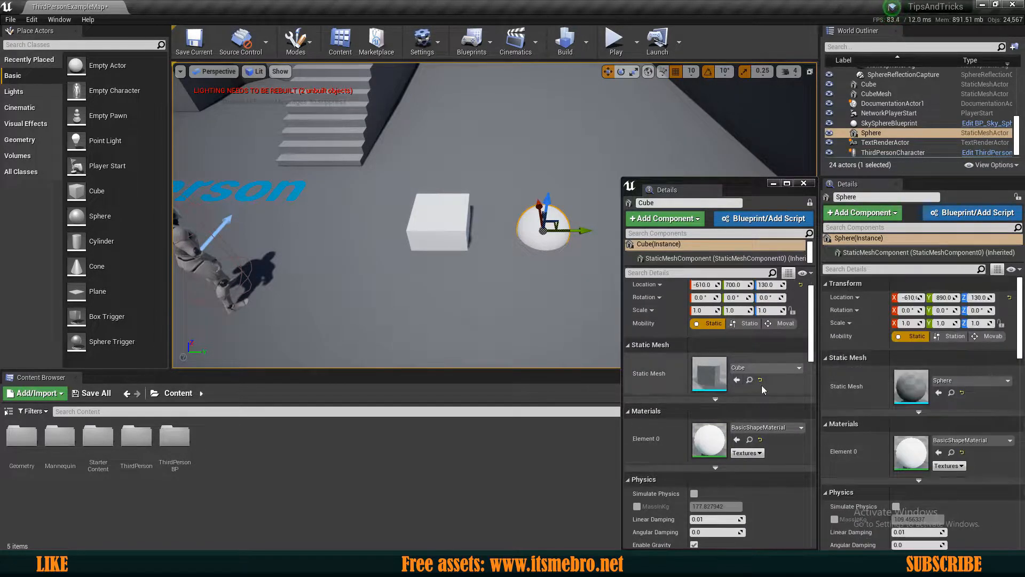
Step: Add a cylinder beside the cube and open a third Details window, narrowed and placed next to the second one
{"action": "left_click_drag", "start_coordinate": [137, 235], "coordinate": [355, 224]}
{"action": "left_click", "coordinate": [63, 19]}
{"action": "mouse_move", "coordinate": [85, 47]}
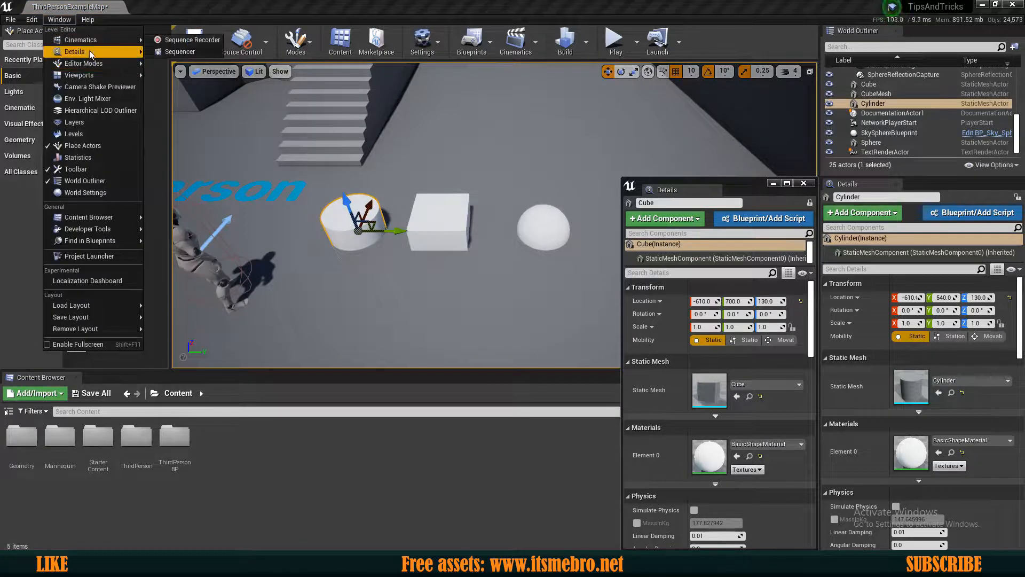
{"action": "left_click", "coordinate": [160, 77]}
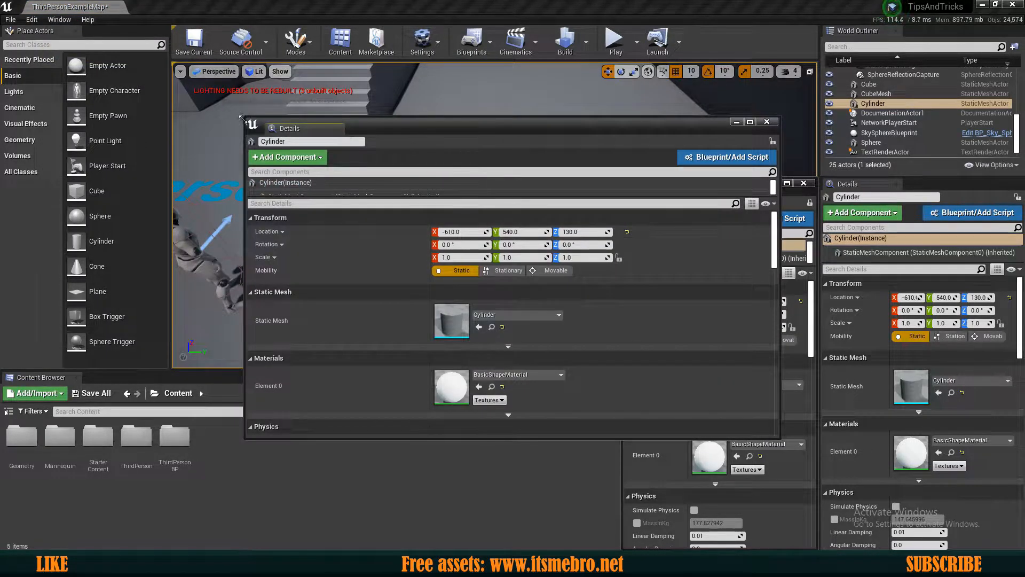
{"action": "left_click_drag", "start_coordinate": [317, 117], "coordinate": [551, 108]}
{"action": "left_click_drag", "start_coordinate": [694, 121], "coordinate": [535, 234]}
Step: Lock the third Details window to the cylinder and select the sphere for the main Details view
{"action": "left_click", "coordinate": [435, 206]}
{"action": "left_click", "coordinate": [354, 219]}
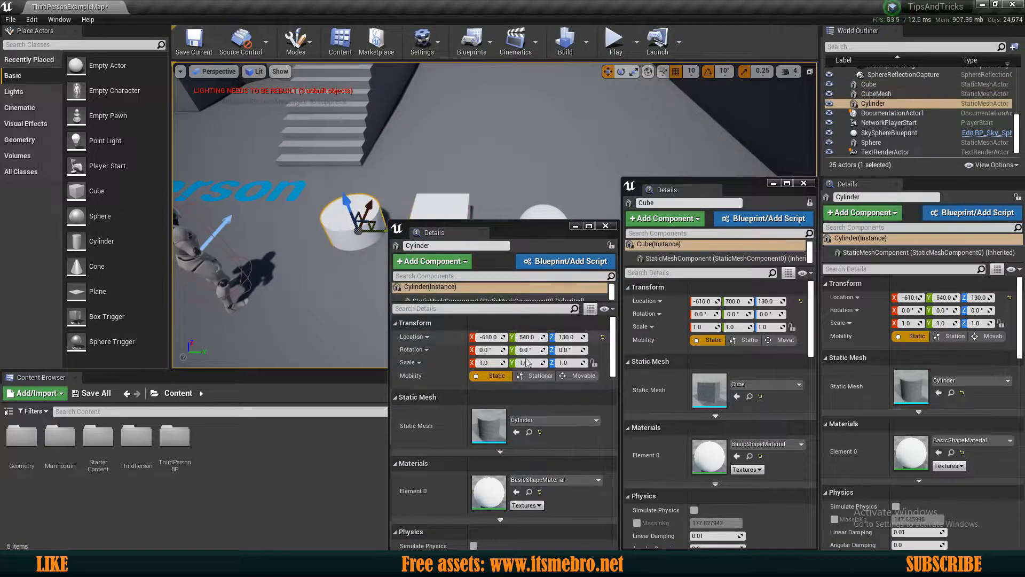
{"action": "left_click", "coordinate": [555, 217]}
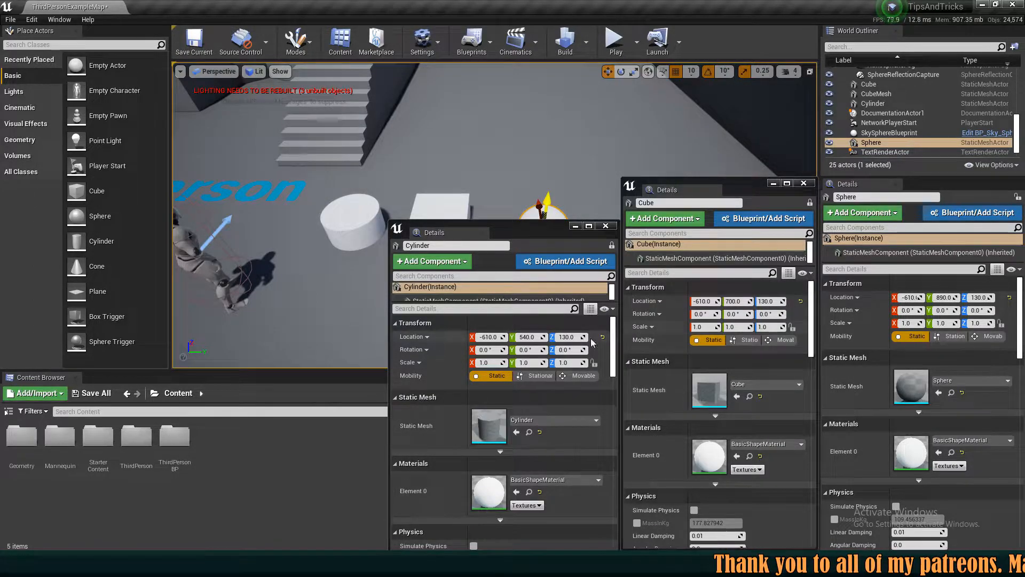
Step: Close both floating Details windows, the one locked to the cylinder and the one locked to the cube
{"action": "left_click", "coordinate": [606, 225]}
{"action": "left_click", "coordinate": [803, 182]}
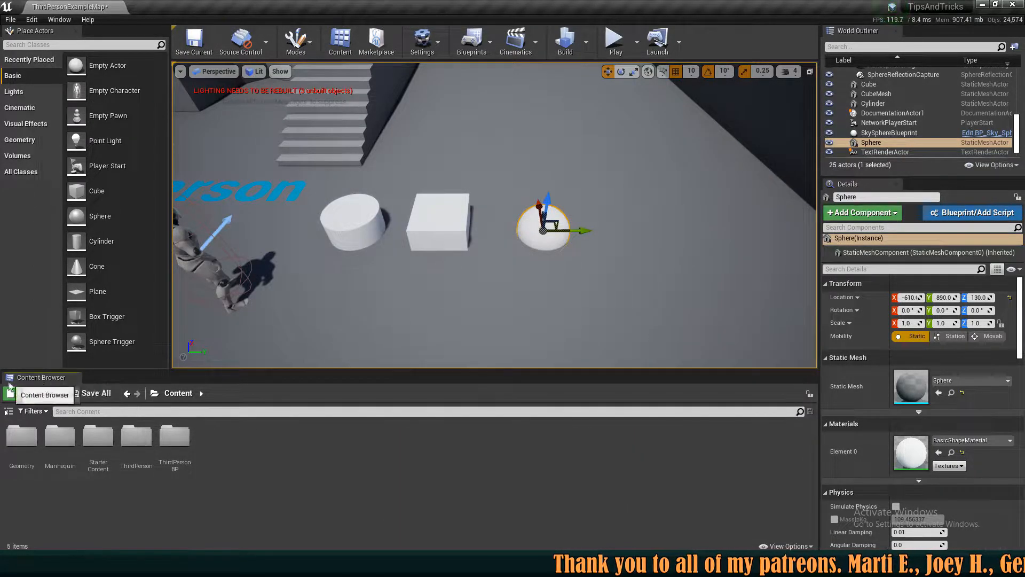
Step: Open Content Browser 2 and dock it alongside the existing Content Browser
{"action": "left_click", "coordinate": [62, 21]}
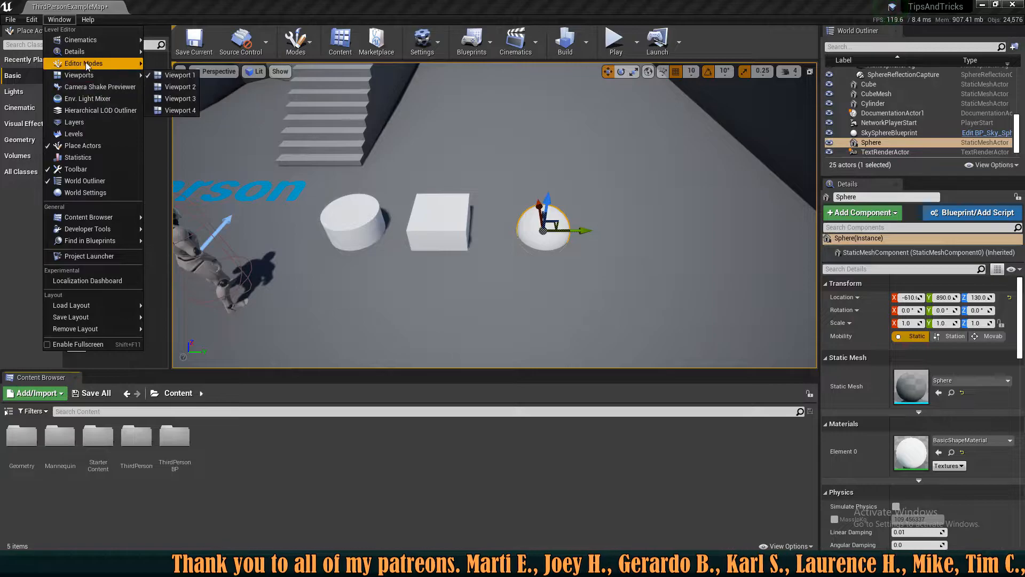
{"action": "mouse_move", "coordinate": [88, 221]}
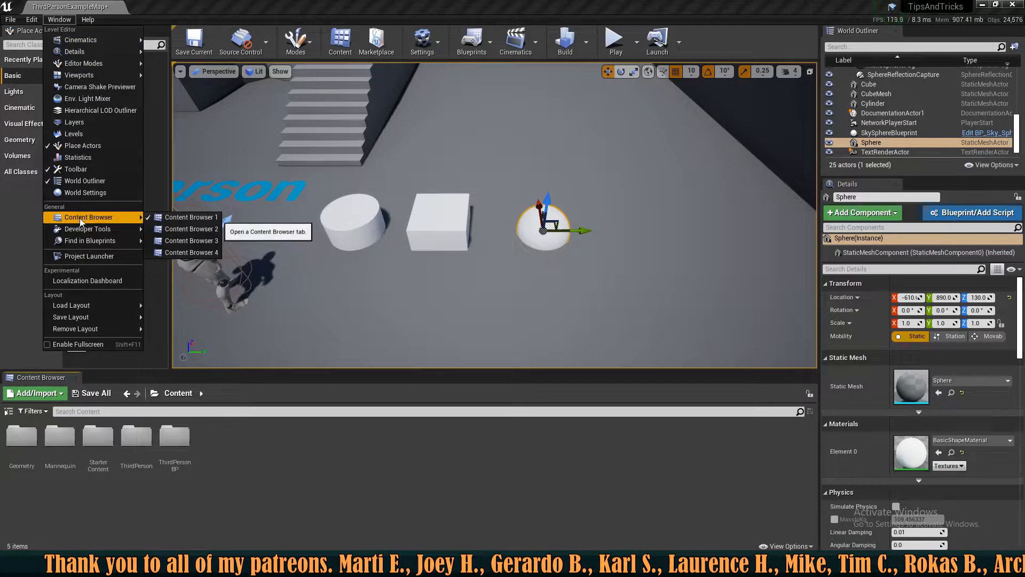
{"action": "left_click", "coordinate": [168, 230]}
{"action": "left_click_drag", "start_coordinate": [338, 132], "coordinate": [123, 377]}
Step: Open Content Browser 3 and dock it next to Content Browser 2
{"action": "left_click", "coordinate": [57, 22]}
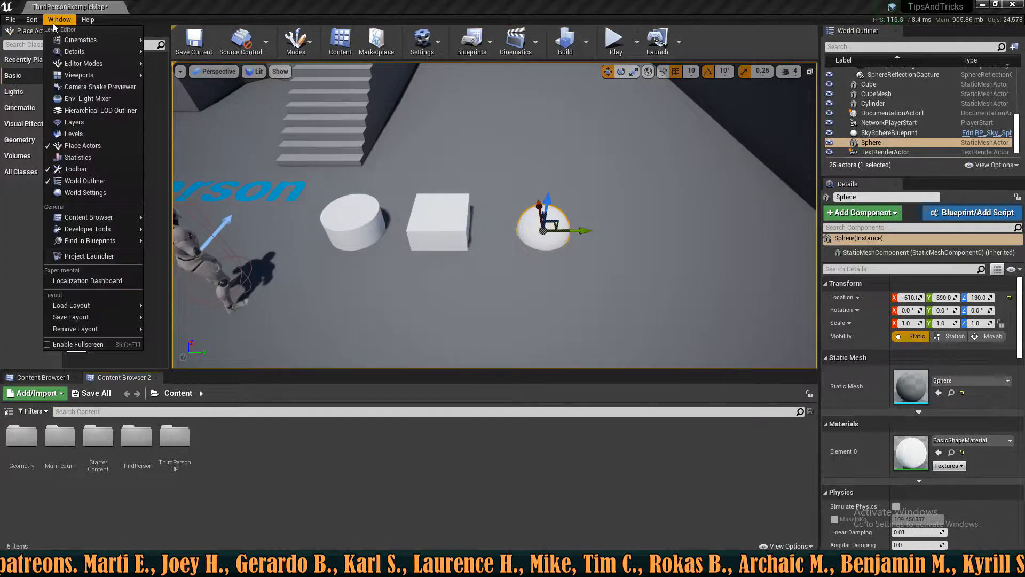
{"action": "mouse_move", "coordinate": [103, 223]}
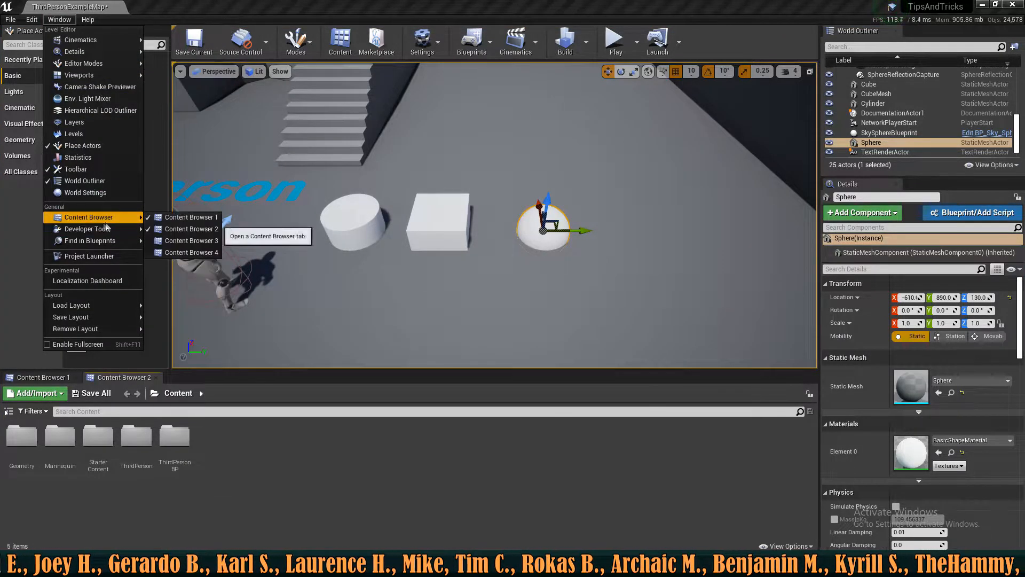
{"action": "left_click", "coordinate": [178, 245]}
{"action": "left_click_drag", "start_coordinate": [291, 128], "coordinate": [193, 376]}
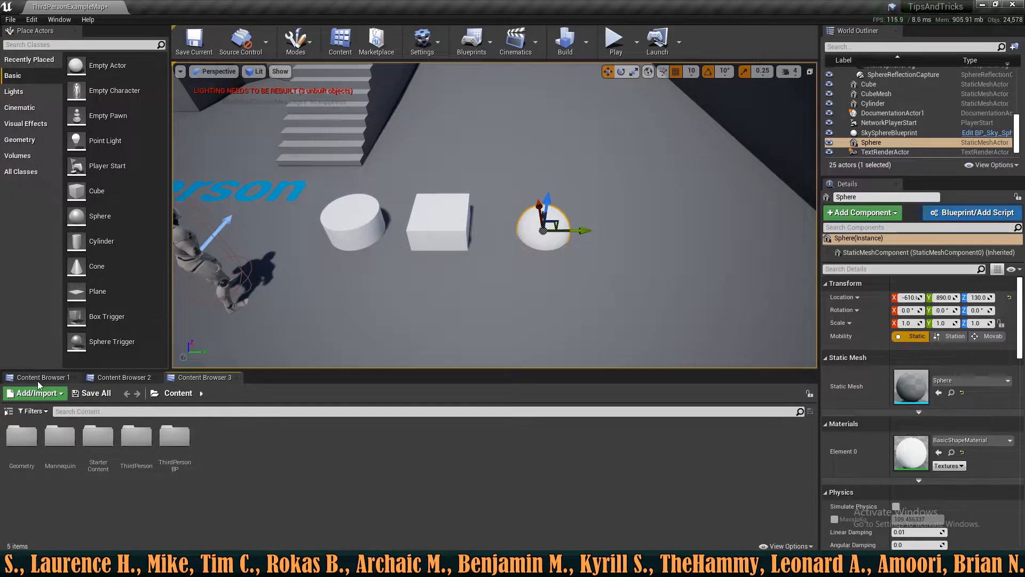
Step: In Content Browser 1, look into the Geometry and ThirdPersonBP > Maps folders and return to the Content folder
{"action": "double_click", "coordinate": [22, 438]}
{"action": "double_click", "coordinate": [22, 437]}
{"action": "left_click", "coordinate": [179, 393]}
{"action": "double_click", "coordinate": [175, 437]}
{"action": "double_click", "coordinate": [60, 437]}
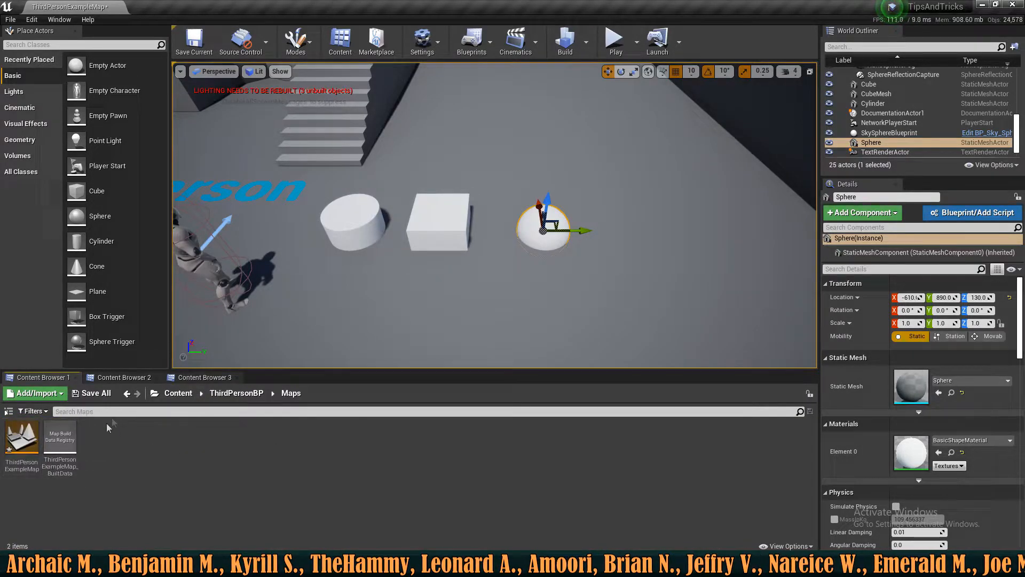
{"action": "left_click", "coordinate": [198, 393]}
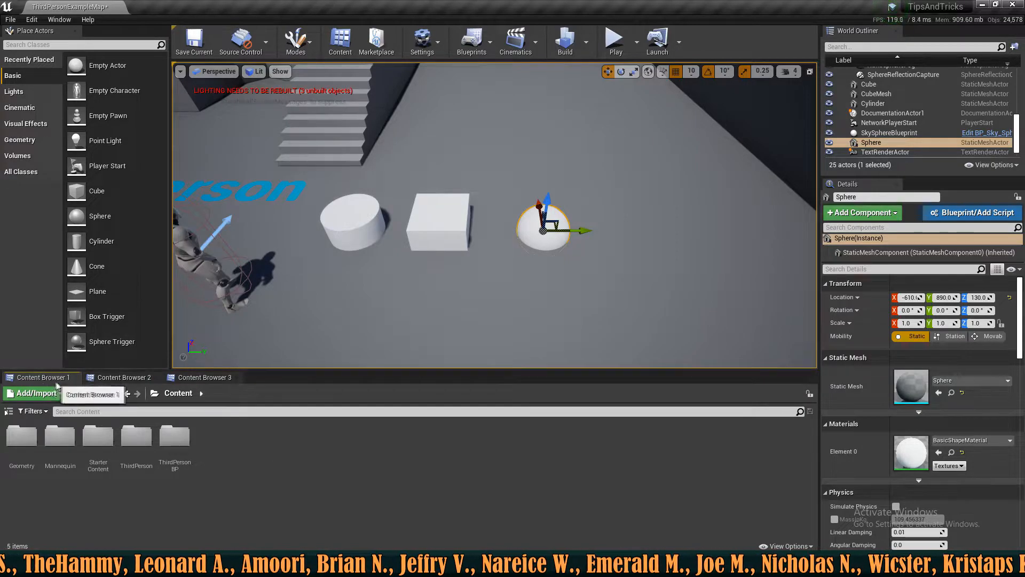
Step: Set Content Browser 1 to the Geometry > Meshes folder
{"action": "double_click", "coordinate": [22, 436]}
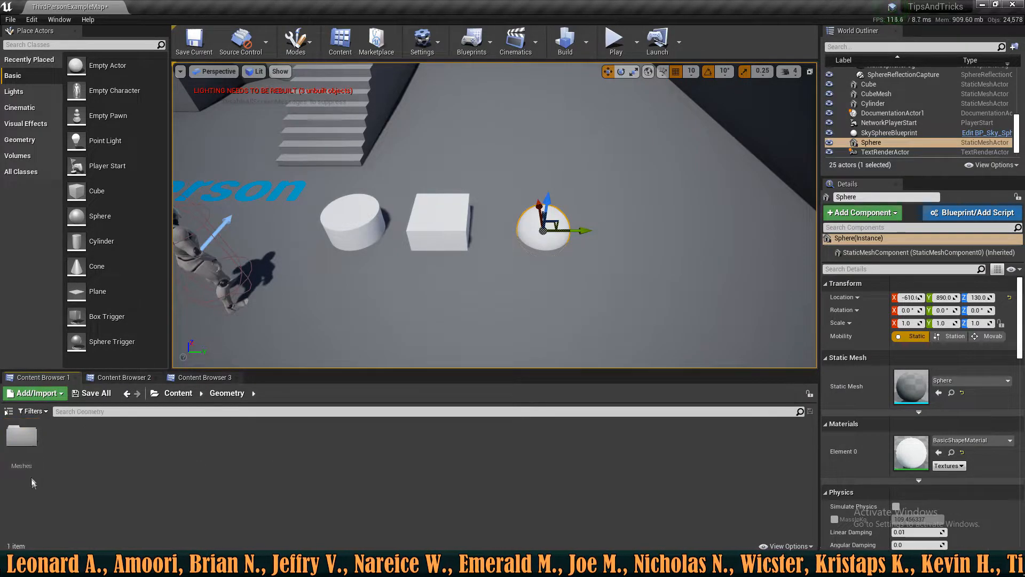
{"action": "double_click", "coordinate": [24, 460]}
Step: Set Content Browser 2 to the Mannequin > Animations folder
{"action": "left_click", "coordinate": [178, 393]}
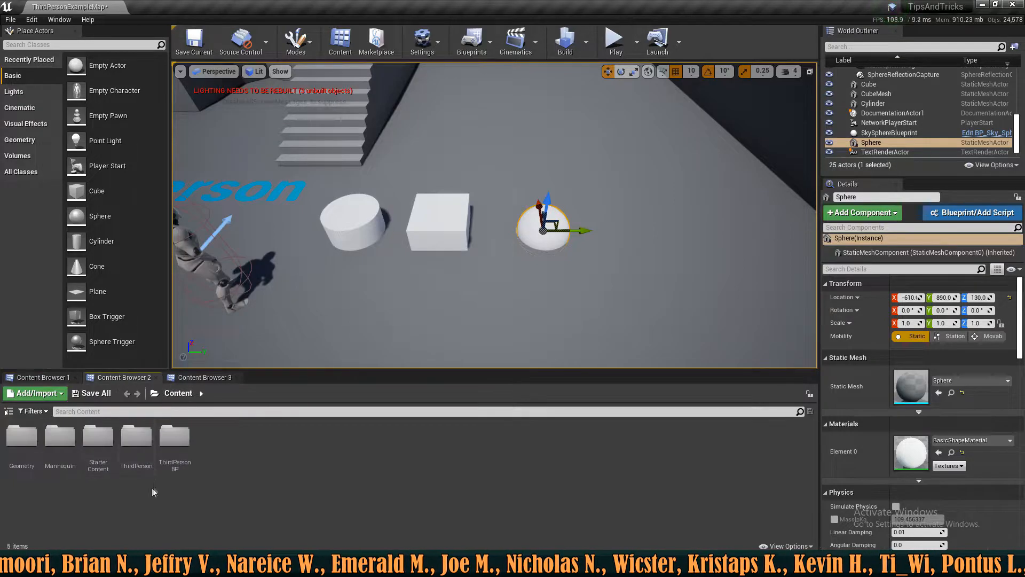
{"action": "double_click", "coordinate": [59, 437]}
{"action": "left_click", "coordinate": [12, 451]}
{"action": "double_click", "coordinate": [12, 451]}
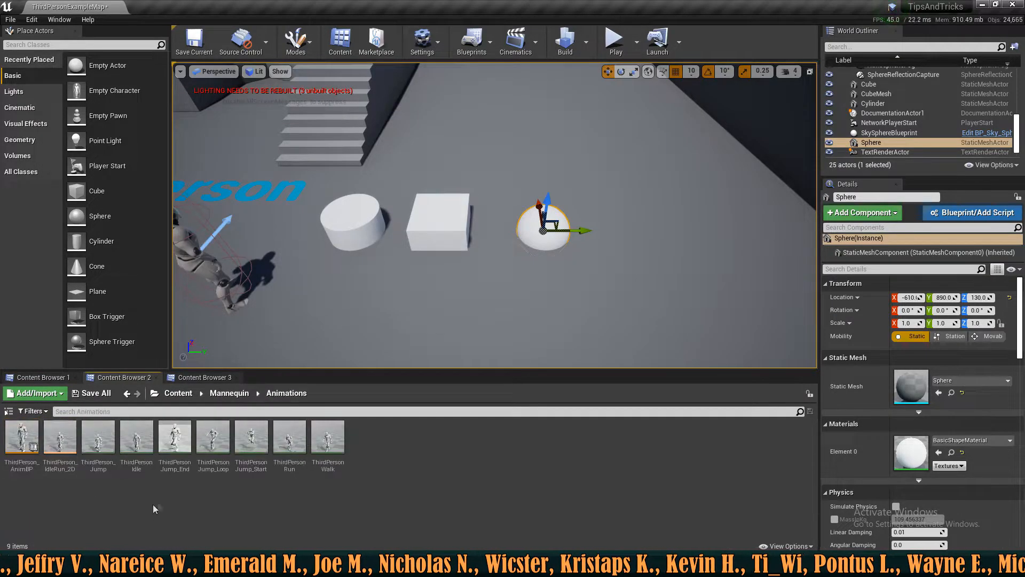
Step: Set Content Browser 3 to the ThirdPersonBP > Blueprints folder
{"action": "left_click", "coordinate": [203, 377]}
{"action": "left_click", "coordinate": [168, 439]}
{"action": "double_click", "coordinate": [167, 439]}
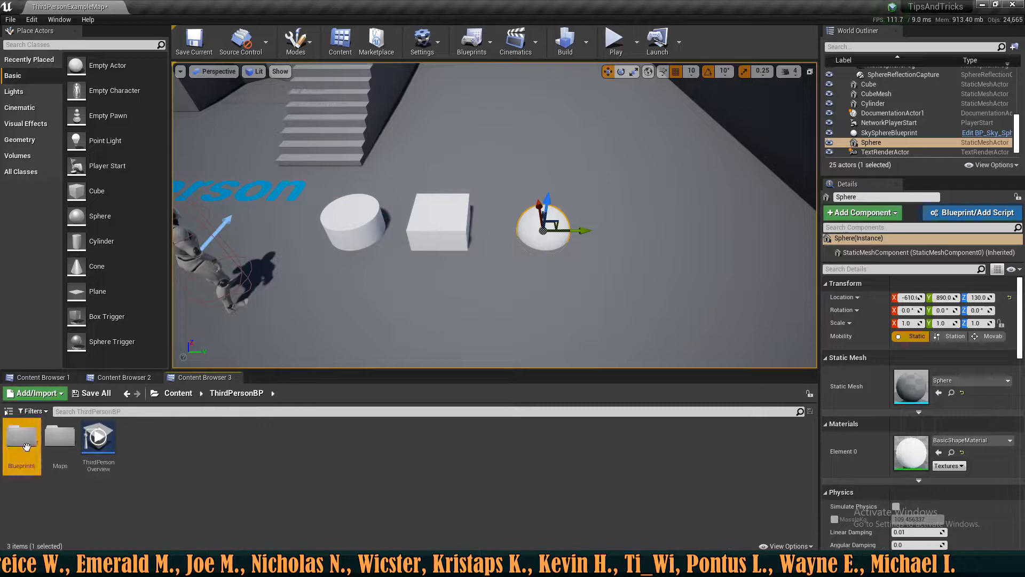
{"action": "double_click", "coordinate": [22, 437]}
Step: Switch repeatedly between the three Content Browsers to compare the folder each one has open
{"action": "left_click", "coordinate": [128, 379]}
{"action": "left_click", "coordinate": [53, 379]}
{"action": "left_click", "coordinate": [134, 380]}
{"action": "left_click", "coordinate": [202, 379]}
{"action": "left_click", "coordinate": [111, 380]}
{"action": "left_click", "coordinate": [43, 378]}
{"action": "left_click", "coordinate": [123, 378]}
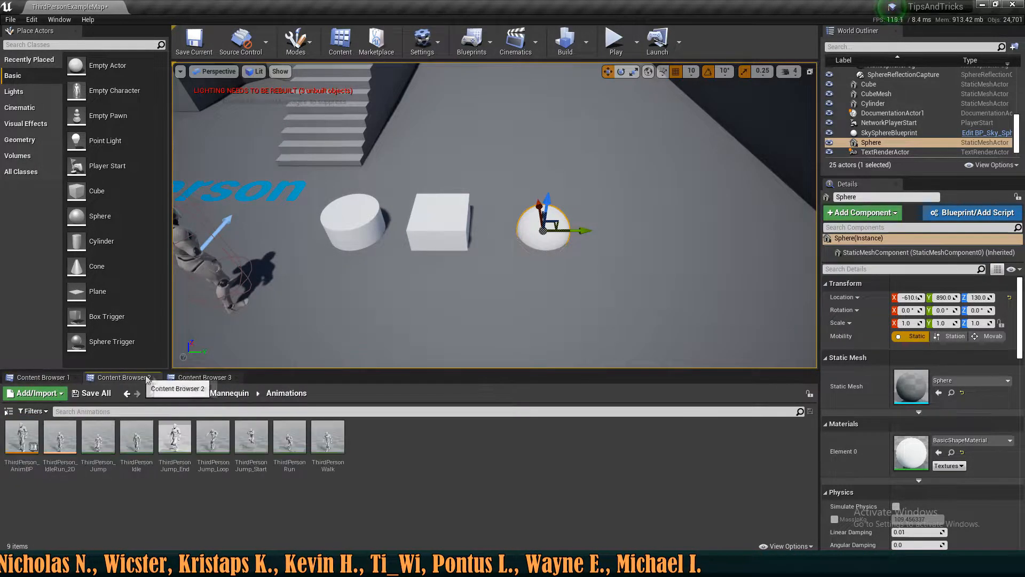
Step: Return Content Browser 3 to the Content folder, then browse to the asset of the third-person character in the level
{"action": "left_click", "coordinate": [203, 378]}
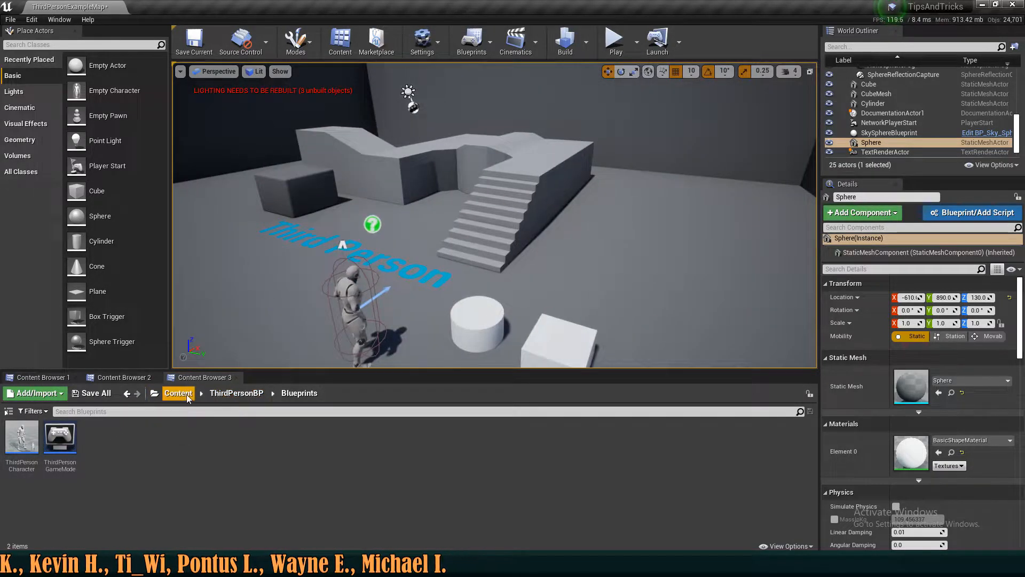
{"action": "left_click", "coordinate": [178, 393]}
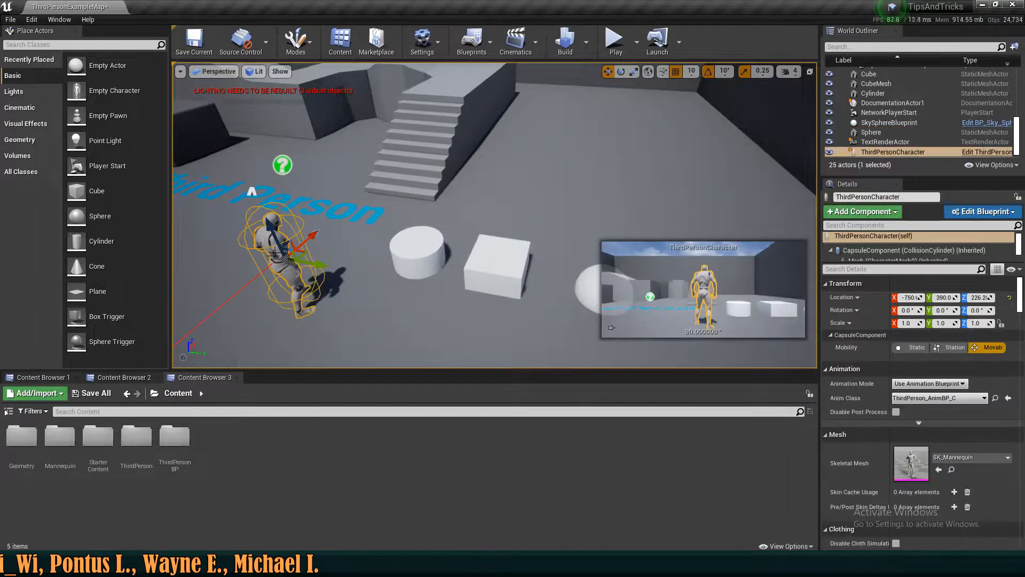
{"action": "right_click", "coordinate": [276, 210]}
{"action": "left_click", "coordinate": [326, 227]}
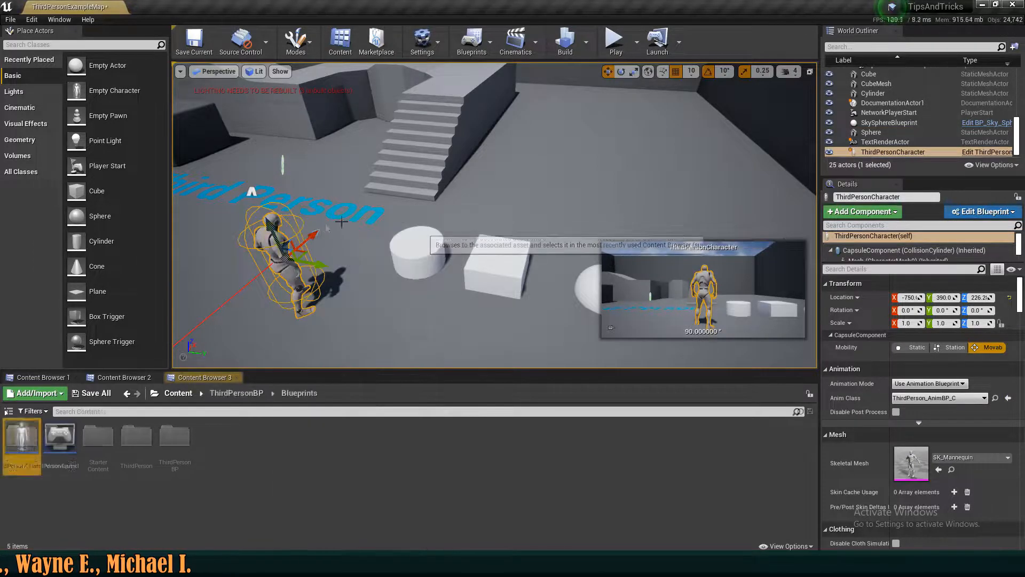
Step: Check the folder open in each Content Browser, clear the asset selection in the third and return to the first
{"action": "left_click", "coordinate": [126, 380]}
{"action": "left_click", "coordinate": [52, 378]}
{"action": "left_click", "coordinate": [185, 379]}
{"action": "left_click", "coordinate": [115, 445]}
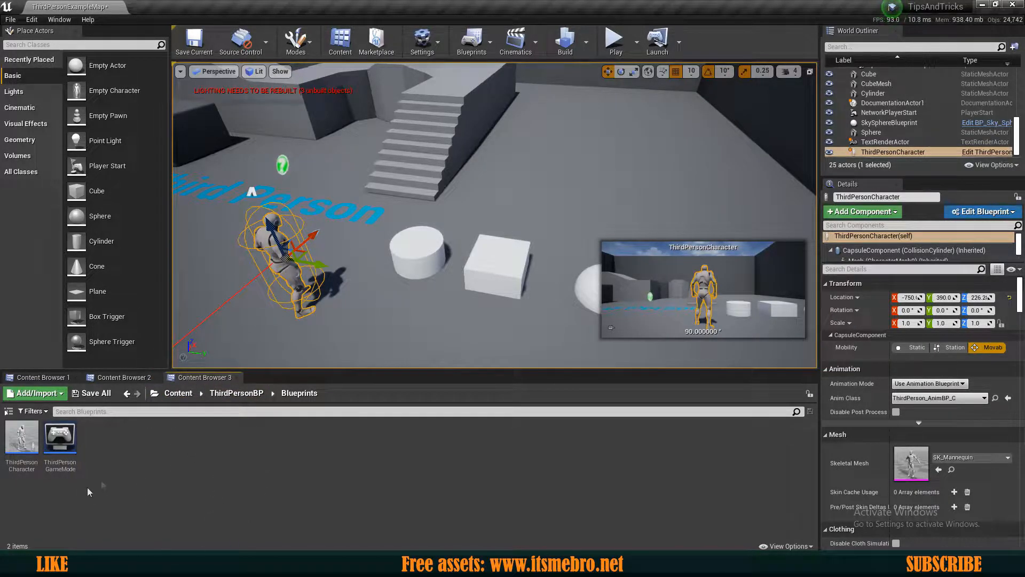
{"action": "left_click", "coordinate": [52, 378]}
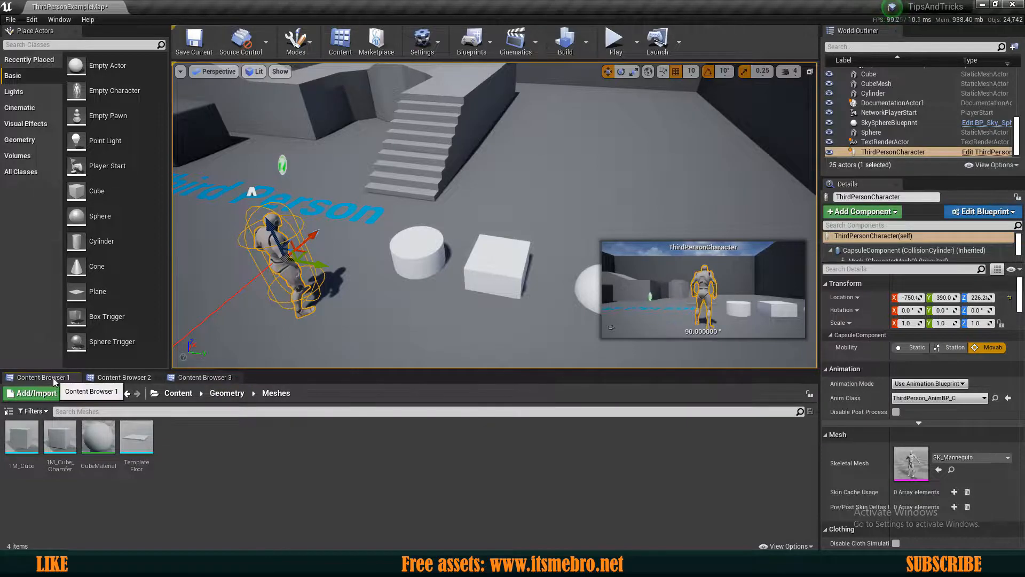
Step: Browse to the asset of the third-person character in the level, then return Content Browser 1 to the Geometry > Meshes folder
{"action": "right_click", "coordinate": [286, 211]}
{"action": "left_click", "coordinate": [308, 231]}
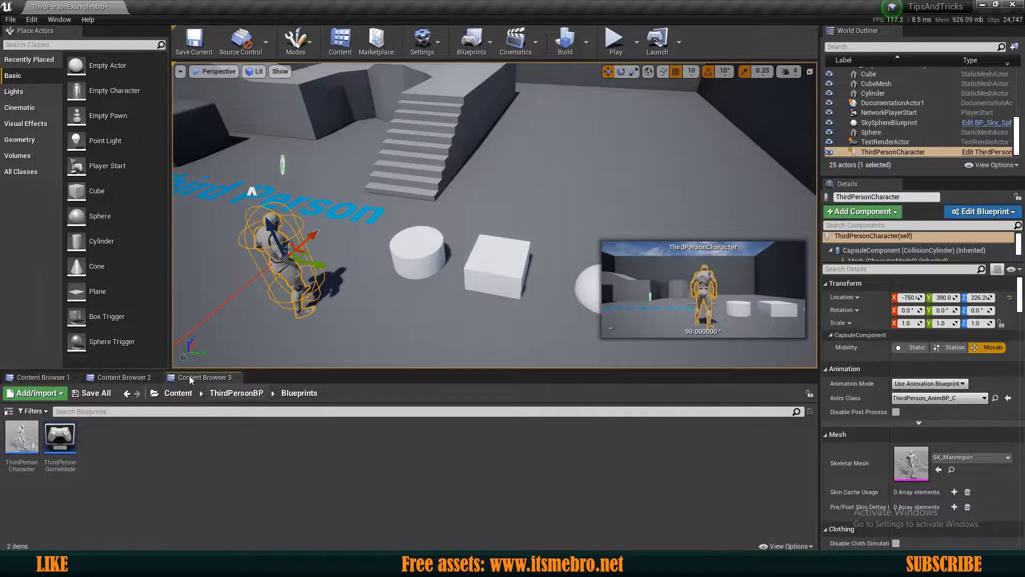
{"action": "left_click", "coordinate": [45, 381]}
{"action": "left_click", "coordinate": [178, 393]}
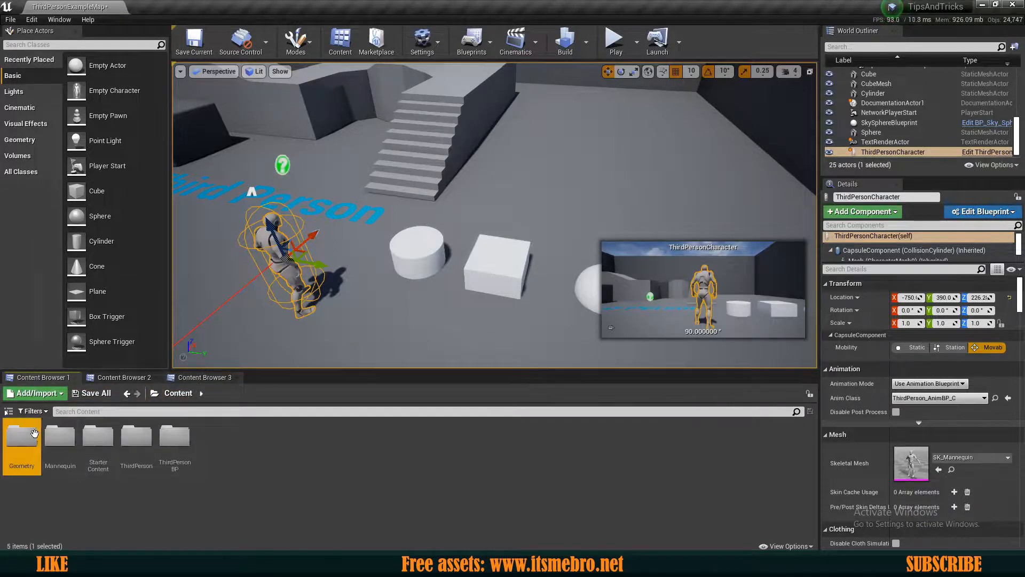
{"action": "double_click", "coordinate": [27, 439]}
{"action": "double_click", "coordinate": [32, 438]}
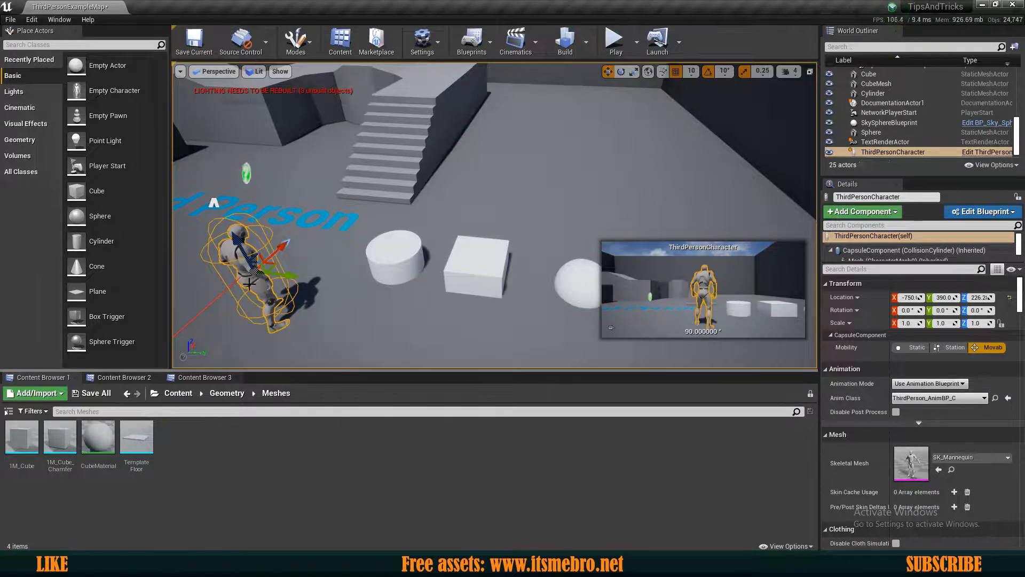
Step: Browse to the character's asset again and check the folder open in each of the three Content Browsers
{"action": "key", "text": "ctrl+b"}
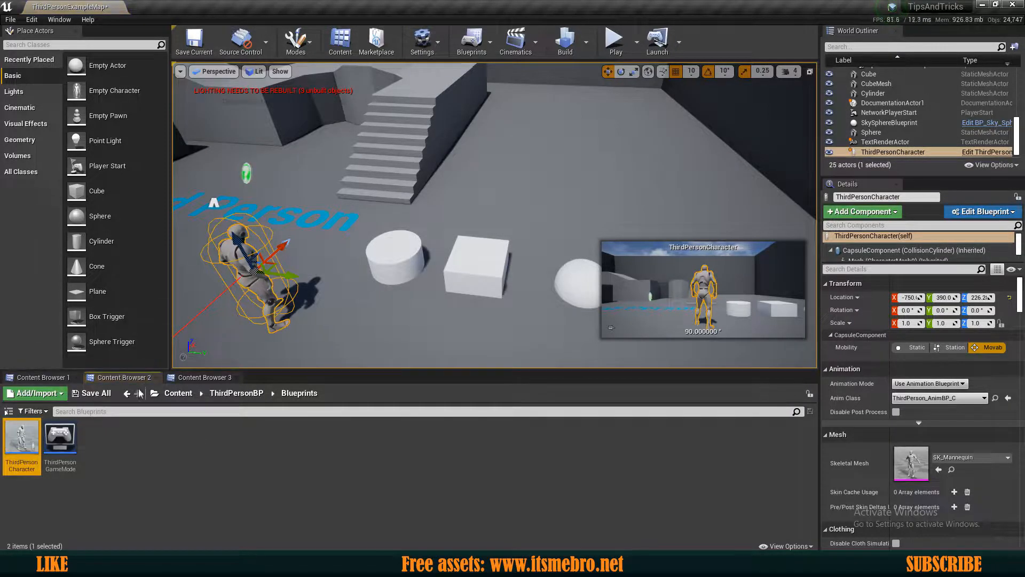
{"action": "left_click", "coordinate": [58, 377]}
{"action": "left_click", "coordinate": [99, 378]}
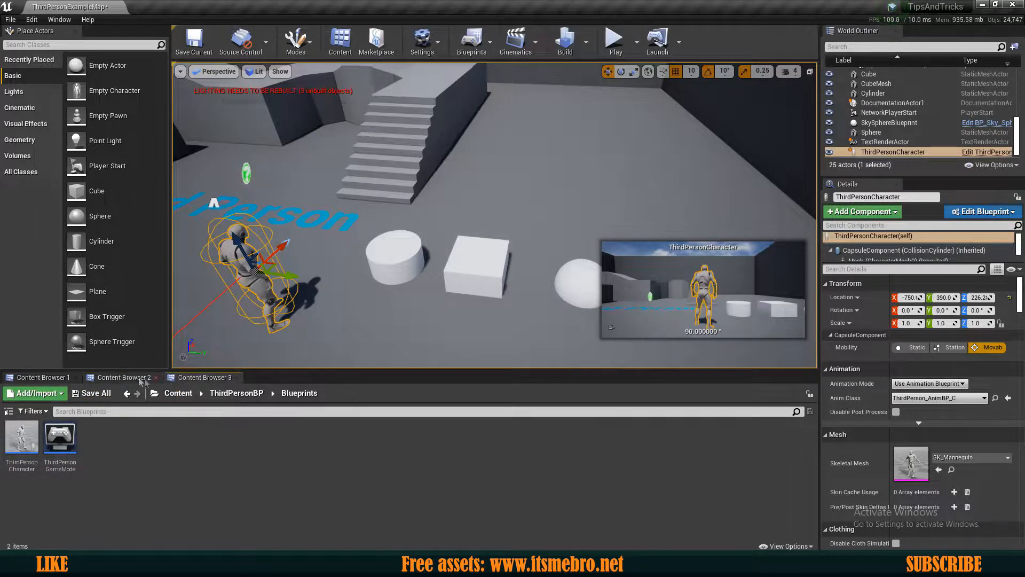
{"action": "left_click", "coordinate": [42, 378]}
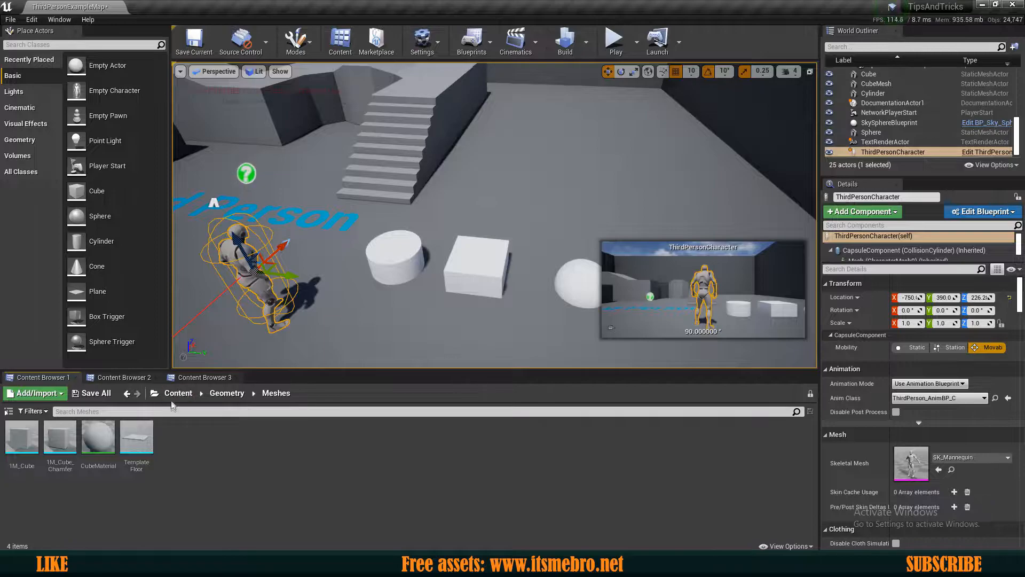
Step: Switch to Content Browser 2 and close it
{"action": "left_click_drag", "start_coordinate": [239, 341], "coordinate": [192, 364]}
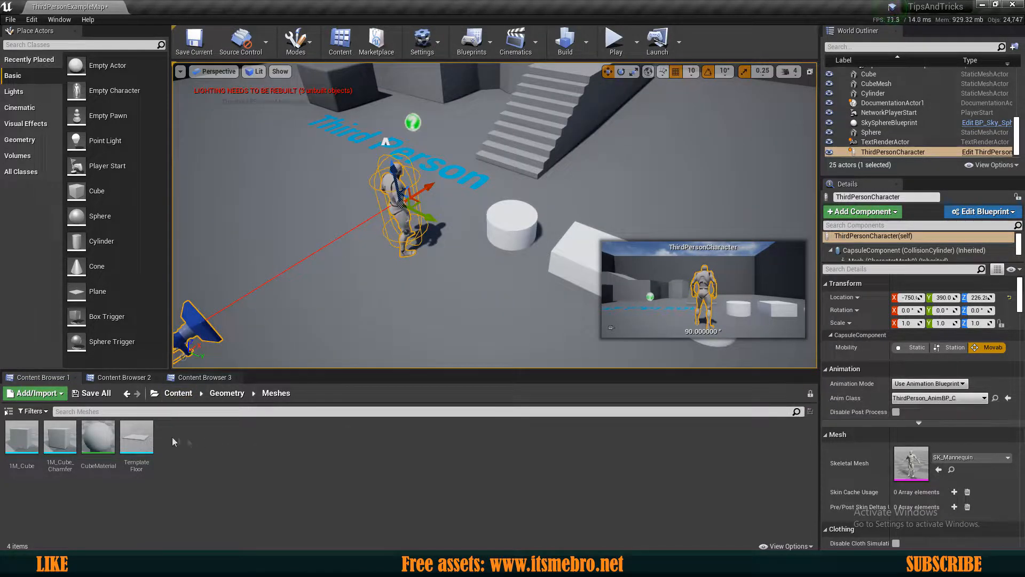
{"action": "left_click", "coordinate": [118, 377]}
{"action": "mouse_move", "coordinate": [212, 347]}
{"action": "right_mouse_down"}
{"action": "mouse_move", "coordinate": [235, 350]}
{"action": "mouse_move", "coordinate": [198, 345]}
{"action": "right_mouse_up"}
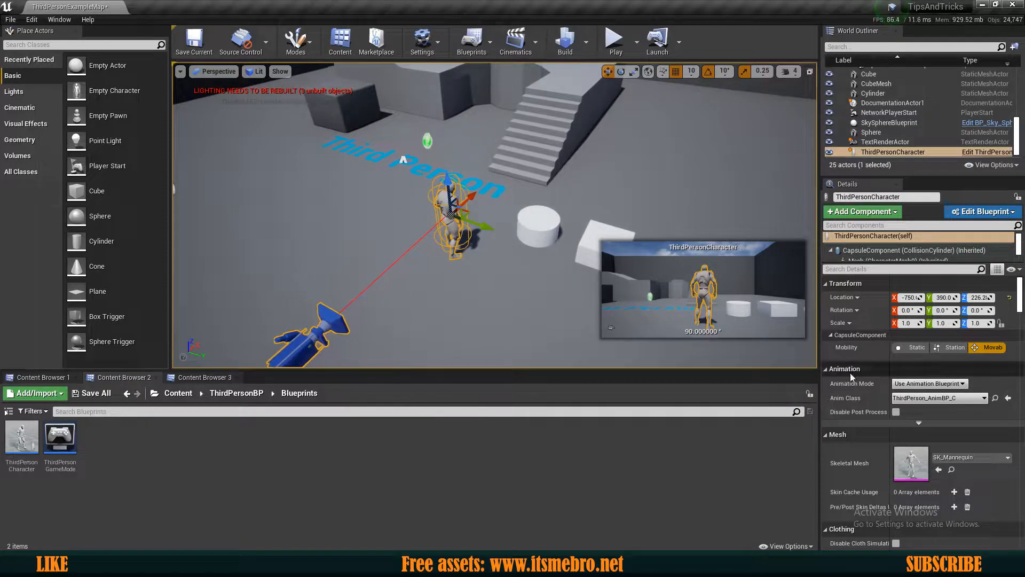
{"action": "left_click", "coordinate": [155, 377]}
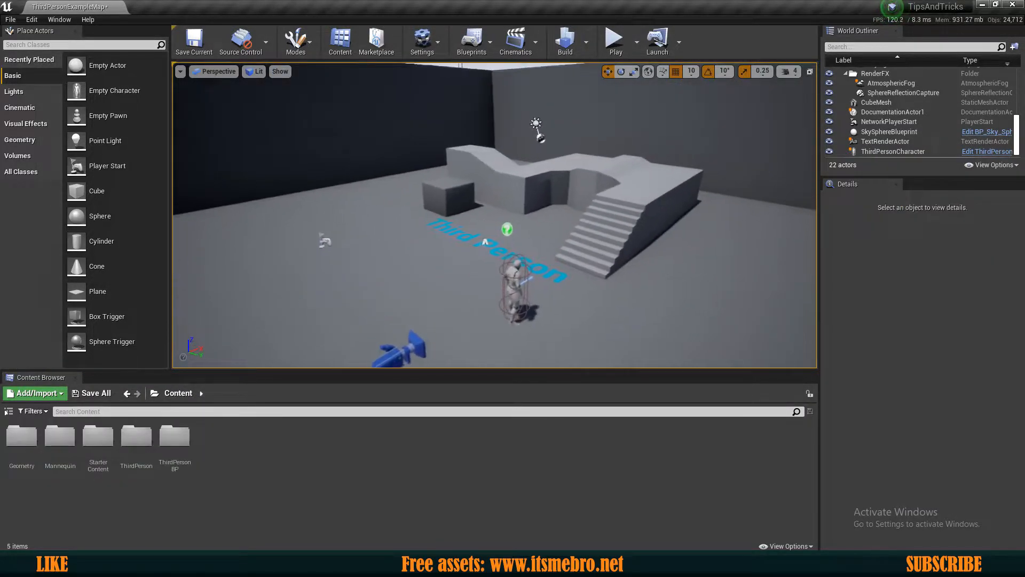
Step: Examine the perspective and orthographic view types available for the viewport while looking around the level
{"action": "right_click_drag", "start_coordinate": [427, 173], "coordinate": [443, 178]}
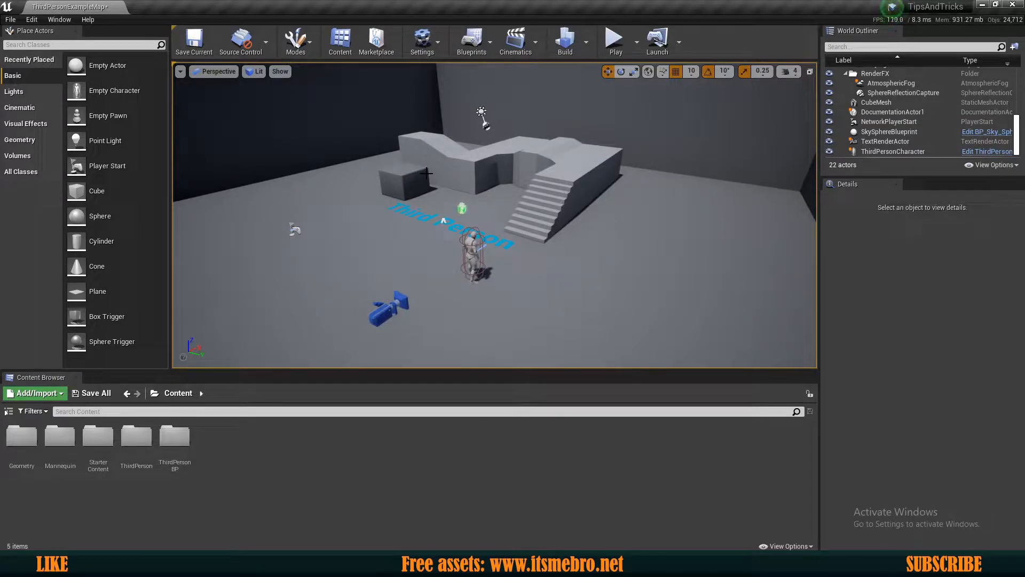
{"action": "right_click_drag", "start_coordinate": [442, 198], "coordinate": [445, 200]}
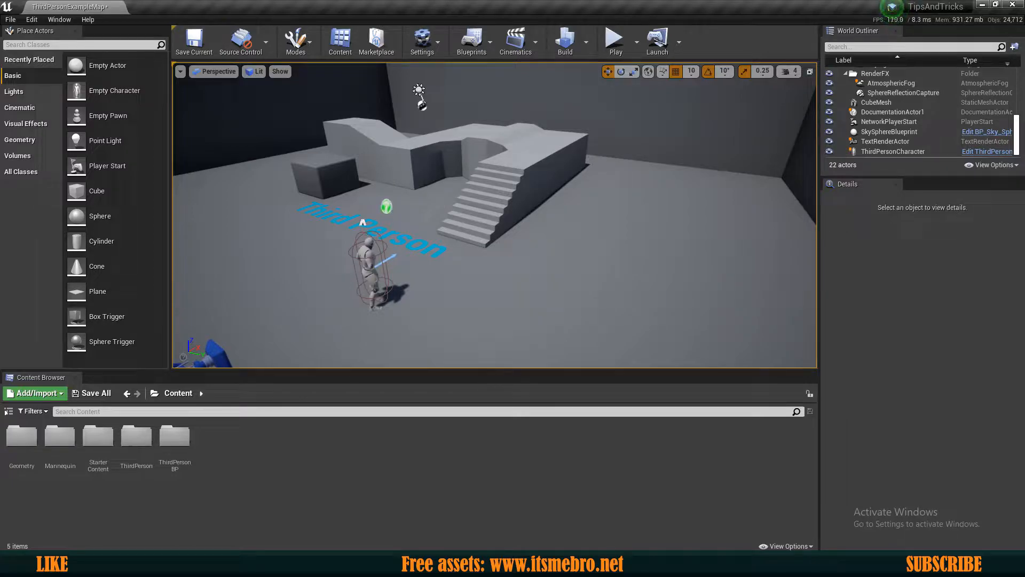
{"action": "left_click", "coordinate": [208, 72]}
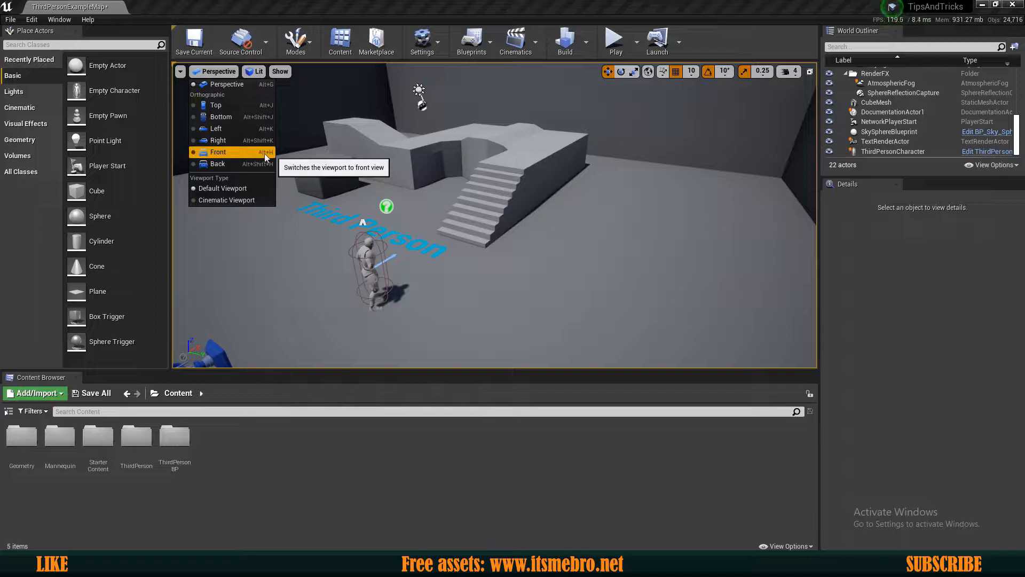
{"action": "right_click_drag", "start_coordinate": [388, 168], "coordinate": [470, 160]}
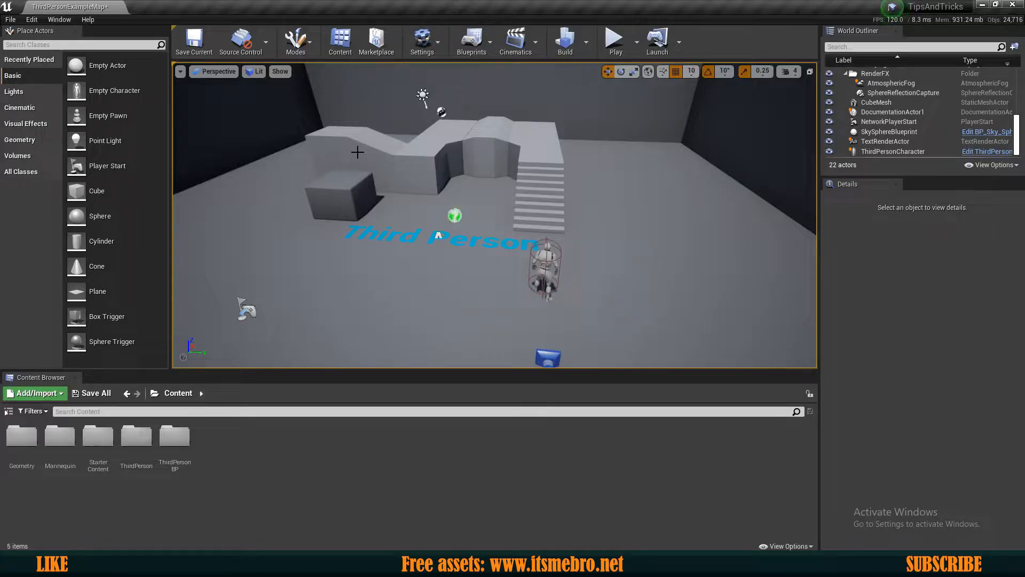
{"action": "right_click_drag", "start_coordinate": [357, 152], "coordinate": [449, 179]}
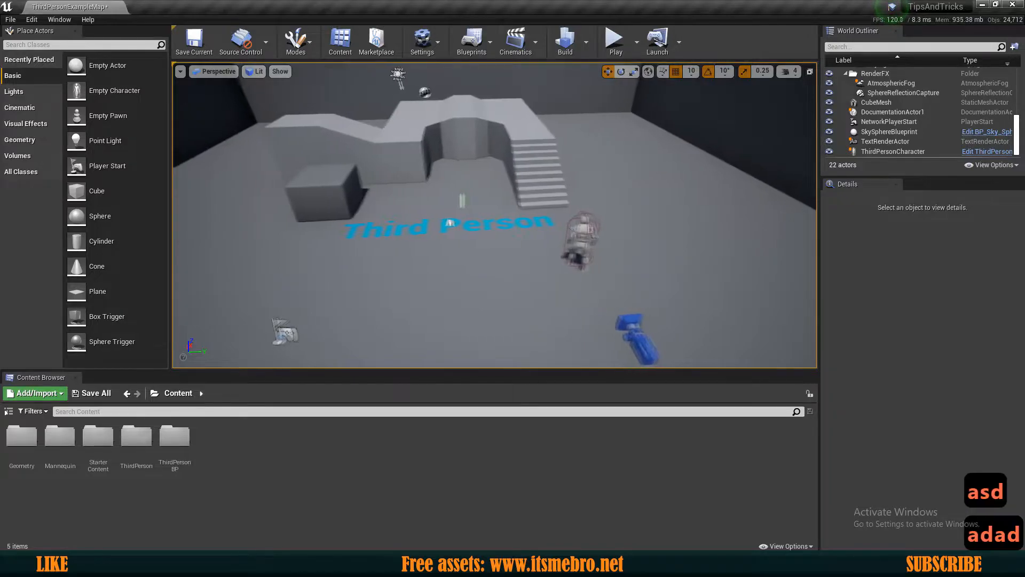
Step: Fly the perspective camera around the level to view the ramps, stairs and third-person character from several angles
{"action": "key", "text": "a"}
{"action": "key", "text": "d"}
{"action": "right_click_drag", "start_coordinate": [448, 178], "coordinate": [496, 181]}
{"action": "key", "text": "a"}
{"action": "key", "text": "d"}
{"action": "key", "text": "w"}
{"action": "key", "text": "d"}
{"action": "key", "text": "s"}
{"action": "key", "text": "w"}
{"action": "key", "text": "d"}
{"action": "key", "text": "a"}
{"action": "key", "text": "d"}
{"action": "key", "text": "a"}
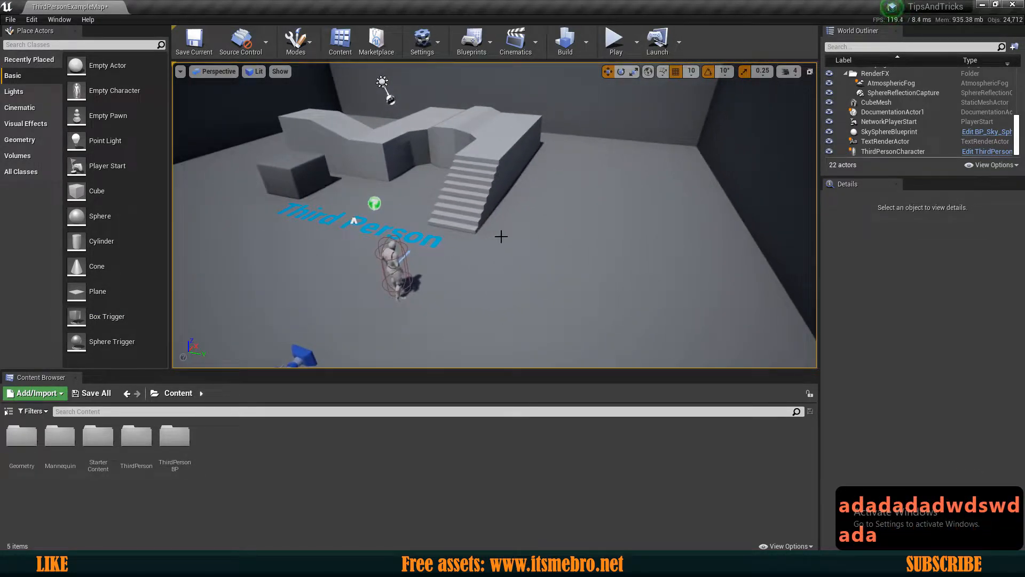
{"action": "right_click_drag", "start_coordinate": [496, 182], "coordinate": [543, 266]}
{"action": "key", "text": "a"}
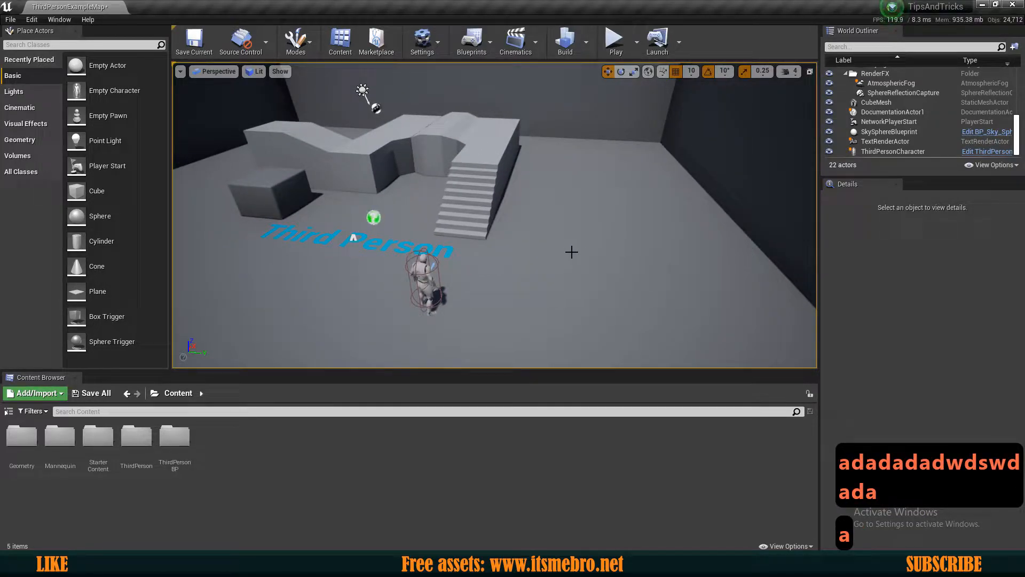
Step: Switch the viewport through the Back, Front and Top orthographic views
{"action": "middle_click_drag", "start_coordinate": [595, 259], "coordinate": [357, 261], "text": "ctrl"}
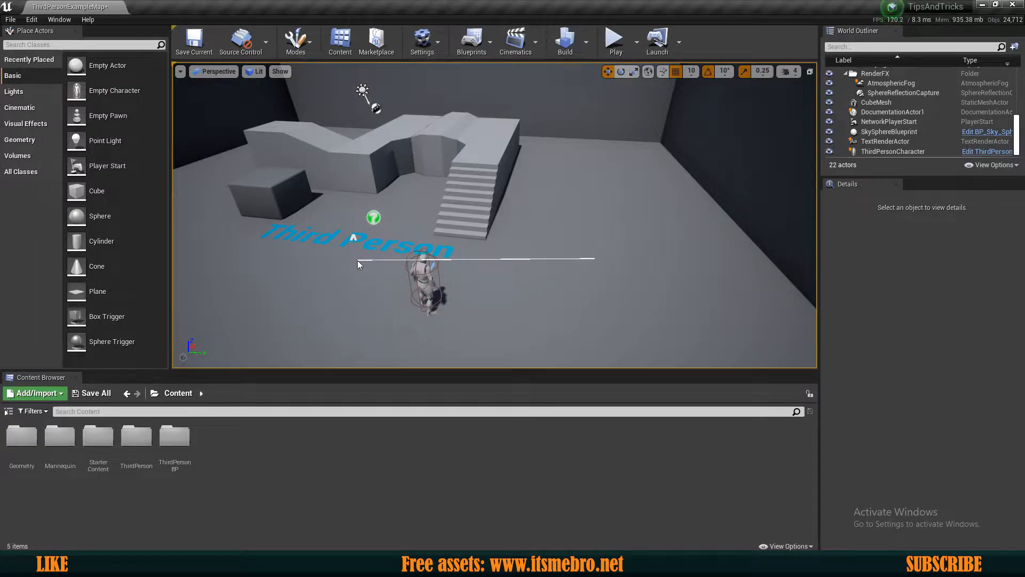
{"action": "key", "text": "alt+shift+h"}
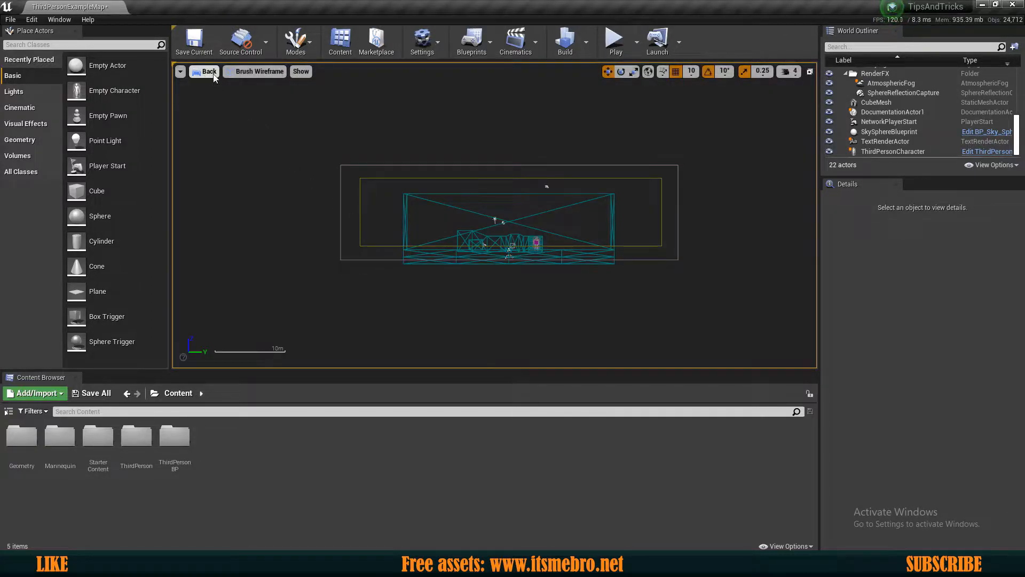
{"action": "key", "text": "alt+h"}
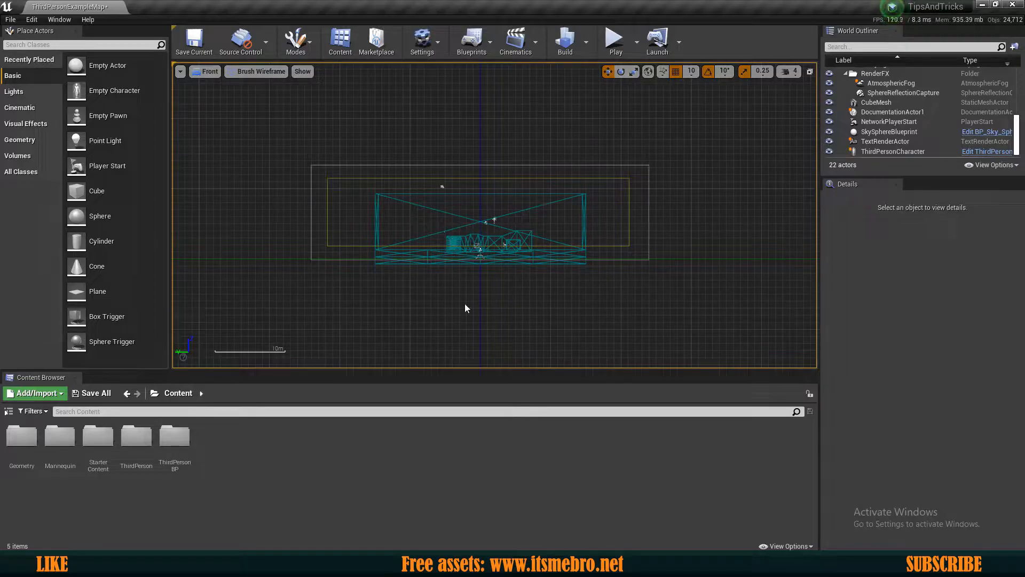
{"action": "key", "text": "alt+j"}
{"action": "middle_click_drag", "start_coordinate": [443, 316], "coordinate": [446, 301]}
{"action": "middle_click_drag", "start_coordinate": [485, 268], "coordinate": [427, 319]}
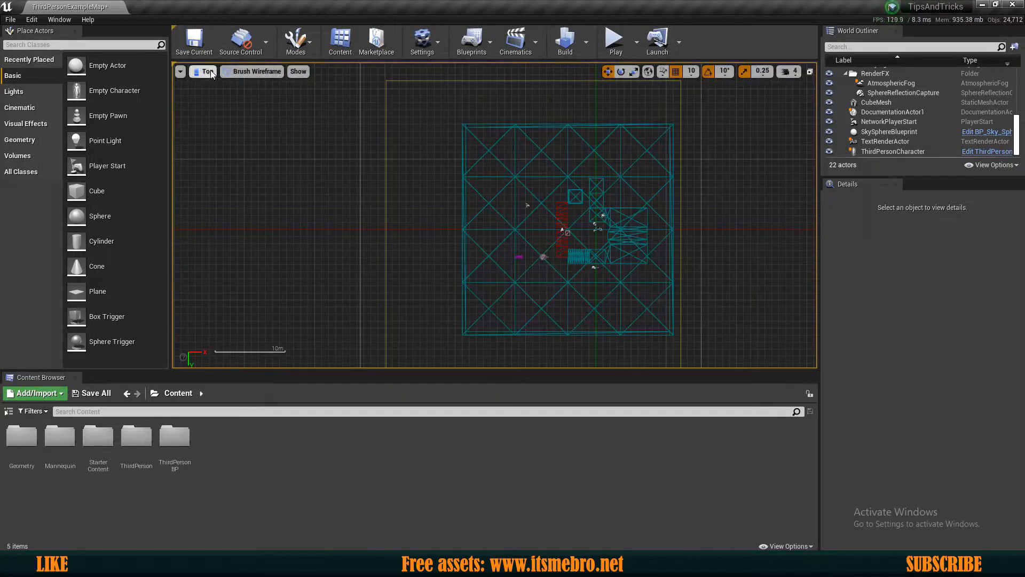
Step: Return the viewport to Perspective, view the level from Left and Right, and finish in Perspective again
{"action": "left_click", "coordinate": [208, 72]}
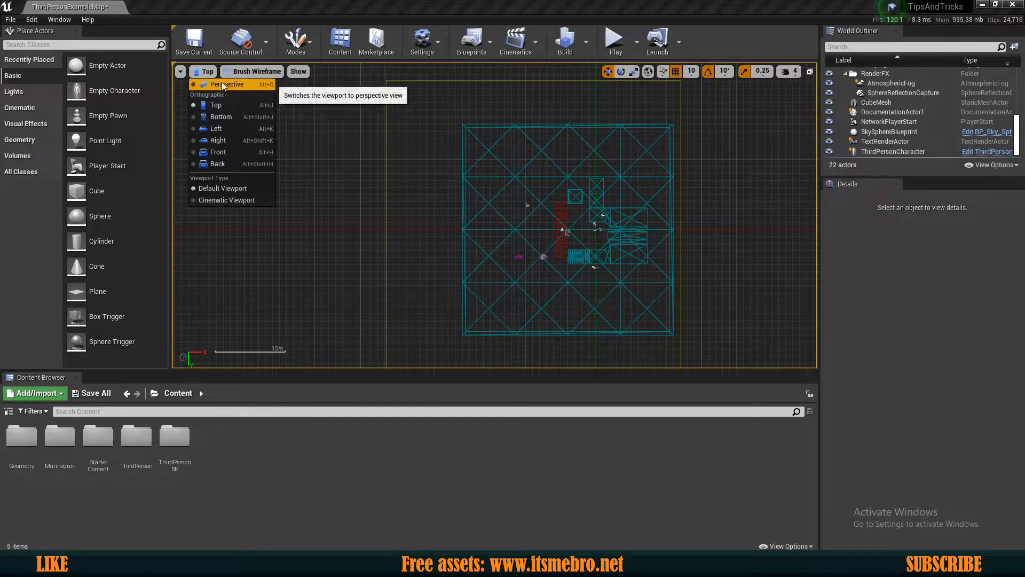
{"action": "left_click", "coordinate": [222, 82]}
{"action": "middle_click_drag", "start_coordinate": [451, 298], "coordinate": [572, 191], "text": "ctrl"}
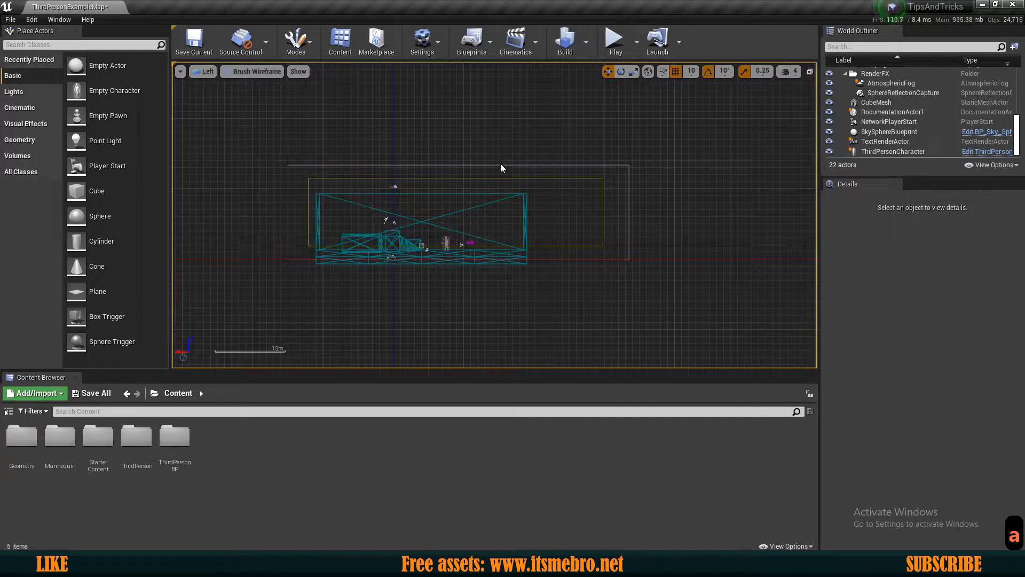
{"action": "middle_click_drag", "start_coordinate": [471, 305], "coordinate": [342, 220], "text": "ctrl"}
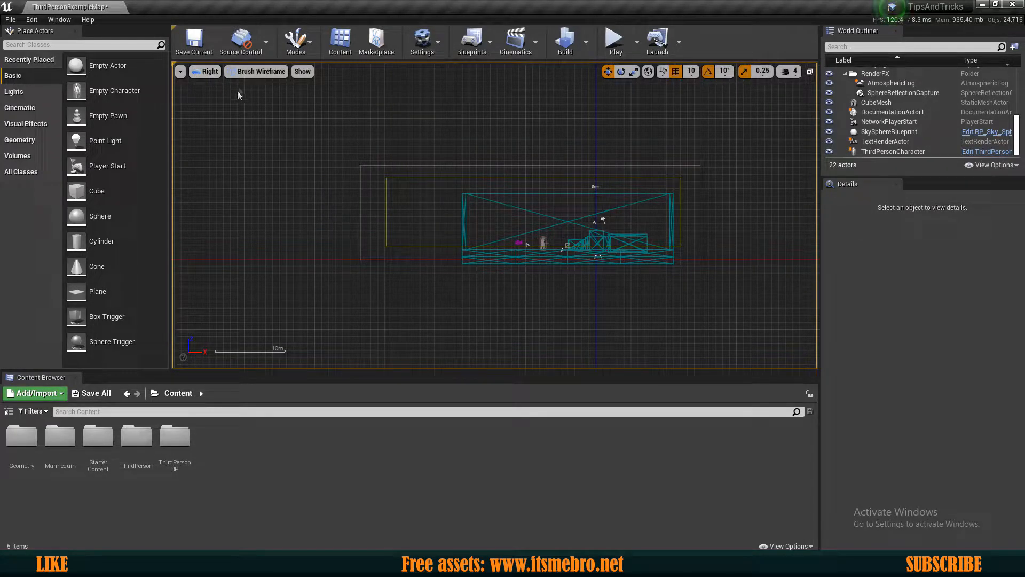
{"action": "middle_click_drag", "start_coordinate": [477, 281], "coordinate": [561, 355], "text": "ctrl"}
{"action": "middle_click_drag", "start_coordinate": [502, 223], "coordinate": [377, 322], "text": "ctrl"}
{"action": "middle_click_drag", "start_coordinate": [541, 213], "coordinate": [673, 297], "text": "ctrl"}
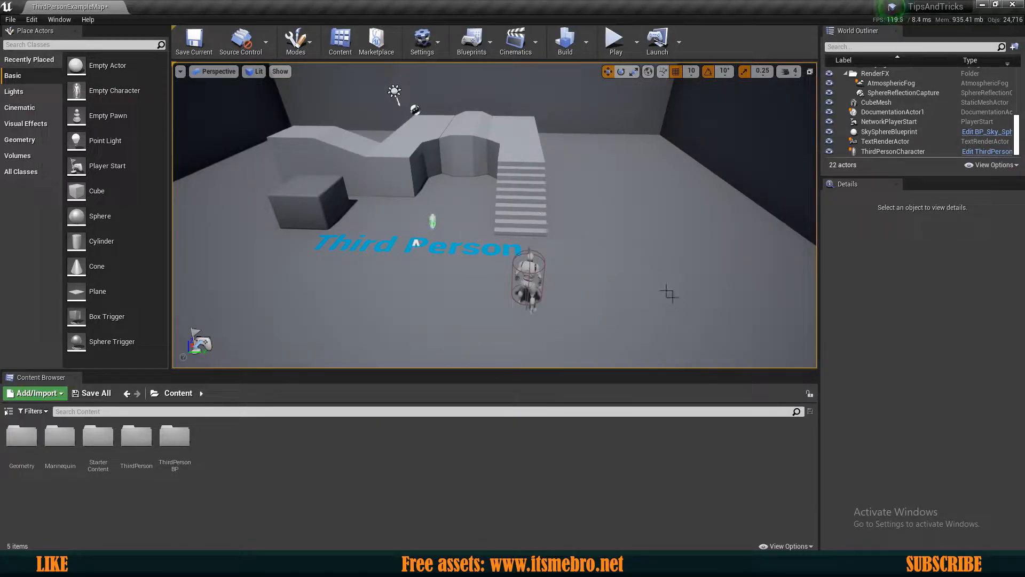
Step: Switch the viewport to the Left view, then cycle repeatedly through the view types with directional gestures
{"action": "key", "text": "alt+k"}
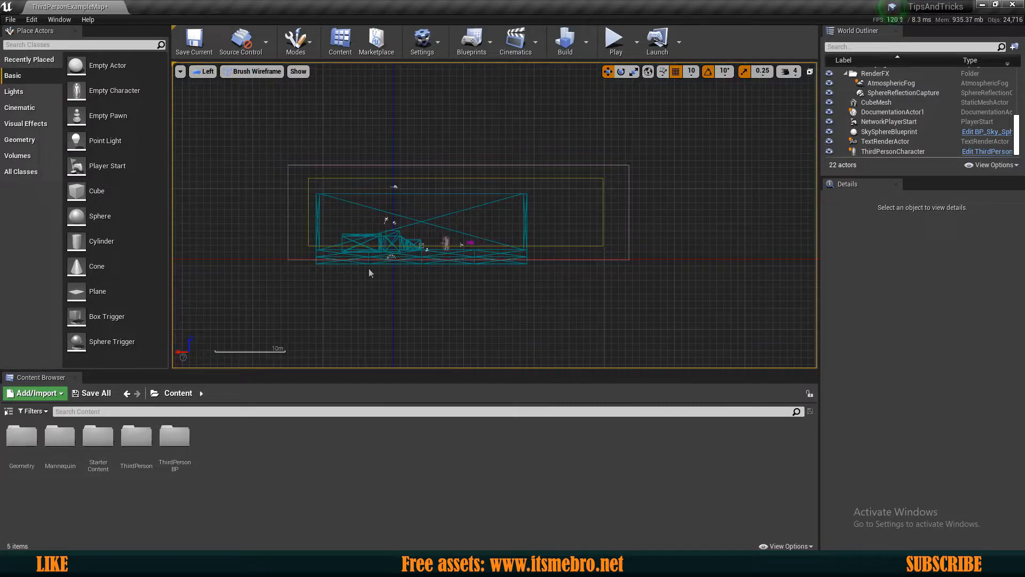
{"action": "middle_click_drag", "start_coordinate": [374, 336], "coordinate": [370, 285], "text": "ctrl"}
{"action": "middle_click_drag", "start_coordinate": [320, 224], "coordinate": [357, 248], "text": "ctrl"}
{"action": "middle_click_drag", "start_coordinate": [378, 166], "coordinate": [369, 247], "text": "ctrl"}
{"action": "middle_click_drag", "start_coordinate": [464, 213], "coordinate": [410, 229], "text": "ctrl"}
{"action": "middle_click_drag", "start_coordinate": [350, 258], "coordinate": [464, 302], "text": "ctrl"}
{"action": "middle_click_drag", "start_coordinate": [407, 234], "coordinate": [407, 298], "text": "ctrl"}
{"action": "middle_click_drag", "start_coordinate": [335, 245], "coordinate": [288, 199], "text": "ctrl"}
{"action": "middle_click_drag", "start_coordinate": [355, 183], "coordinate": [419, 199], "text": "ctrl"}
{"action": "mouse_move", "coordinate": [428, 279]}
{"action": "middle_mouse_down", "text": "ctrl"}
{"action": "mouse_move", "coordinate": [424, 305]}
{"action": "mouse_move", "coordinate": [422, 264]}
{"action": "middle_mouse_up", "text": "ctrl"}
{"action": "middle_click_drag", "start_coordinate": [415, 193], "coordinate": [437, 210], "text": "ctrl"}
{"action": "middle_click_drag", "start_coordinate": [590, 262], "coordinate": [589, 183], "text": "ctrl"}
Step: Inspect the level in different views, ending with a closer look at the stairs and ramps in the Top view
{"action": "scroll", "coordinate": [588, 279], "scroll_direction": "up", "scroll_amount": 2}
{"action": "middle_click_drag", "start_coordinate": [599, 263], "coordinate": [640, 241]}
{"action": "right_click_drag", "start_coordinate": [579, 276], "coordinate": [470, 317]}
{"action": "scroll", "coordinate": [473, 314], "scroll_direction": "down", "scroll_amount": 2}
{"action": "mouse_move", "coordinate": [484, 293]}
{"action": "middle_mouse_down"}
{"action": "mouse_move", "coordinate": [509, 253]}
{"action": "mouse_move", "coordinate": [486, 288]}
{"action": "middle_mouse_up"}
{"action": "right_click_drag", "start_coordinate": [414, 315], "coordinate": [439, 290]}
{"action": "scroll", "coordinate": [439, 291], "scroll_direction": "down", "scroll_amount": 2}
{"action": "middle_click_drag", "start_coordinate": [458, 254], "coordinate": [431, 210], "text": "ctrl"}
{"action": "middle_click_drag", "start_coordinate": [406, 260], "coordinate": [497, 210], "text": "ctrl"}
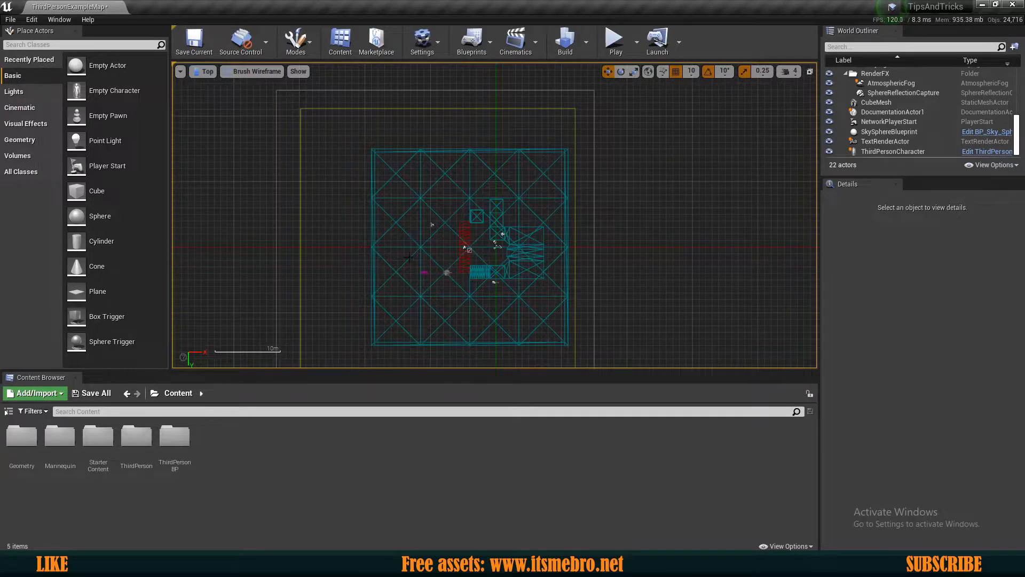
{"action": "scroll", "coordinate": [423, 272], "scroll_direction": "up", "scroll_amount": 4}
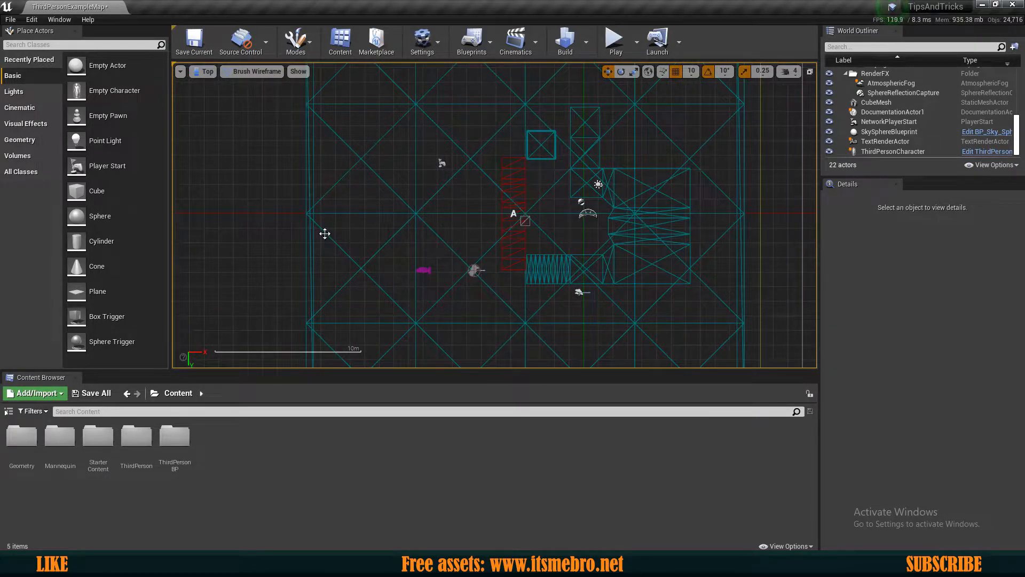
{"action": "mouse_move", "coordinate": [410, 230]}
{"action": "middle_mouse_down"}
{"action": "mouse_move", "coordinate": [432, 233]}
{"action": "mouse_move", "coordinate": [414, 233]}
{"action": "middle_mouse_up"}
{"action": "scroll", "coordinate": [523, 238], "scroll_direction": "up", "scroll_amount": 3}
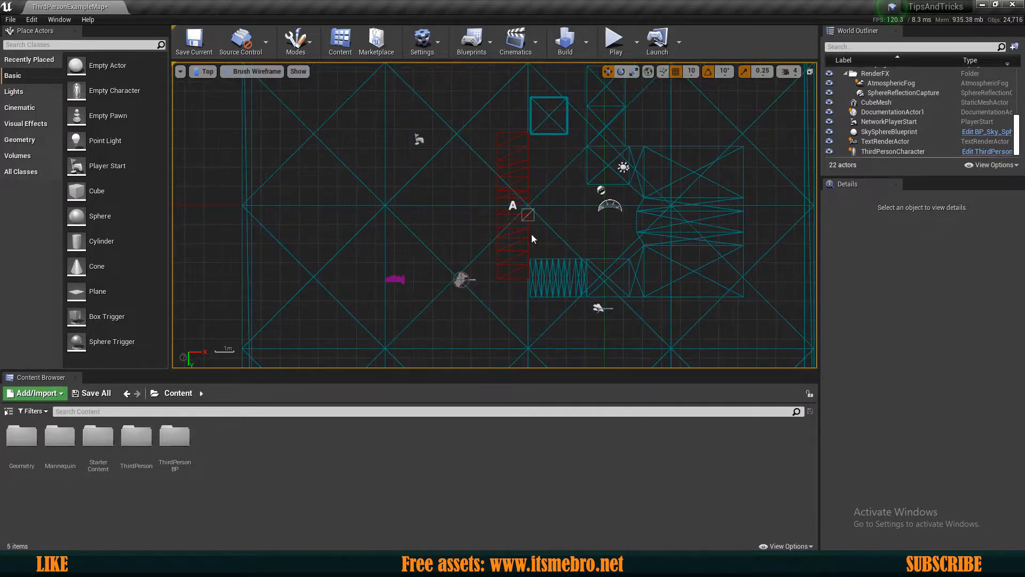
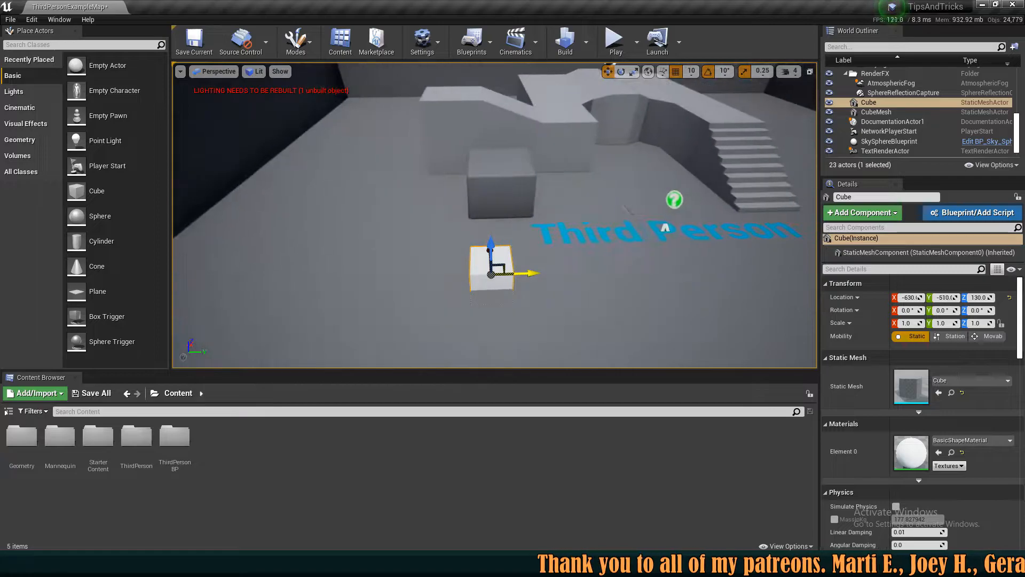
Step: Move the Cube along its axes with the camera following it, to about X -980, Y -370, Z 440
{"action": "left_click_drag", "start_coordinate": [487, 256], "coordinate": [487, 299], "text": "shift"}
{"action": "left_click_drag", "start_coordinate": [532, 269], "coordinate": [490, 133], "text": "shift"}
{"action": "left_click_drag", "start_coordinate": [490, 249], "coordinate": [490, 275], "text": "shift"}
Step: Move the Cube along the Y axis to about -200
{"action": "right_click_drag", "start_coordinate": [490, 275], "coordinate": [369, 262]}
{"action": "key", "text": "d"}
{"action": "key", "text": "d"}
{"action": "key", "text": "d"}
{"action": "key", "text": "s"}
{"action": "key", "text": "a"}
{"action": "key", "text": "w"}
{"action": "key", "text": "a"}
{"action": "key", "text": "w"}
{"action": "key", "text": "d"}
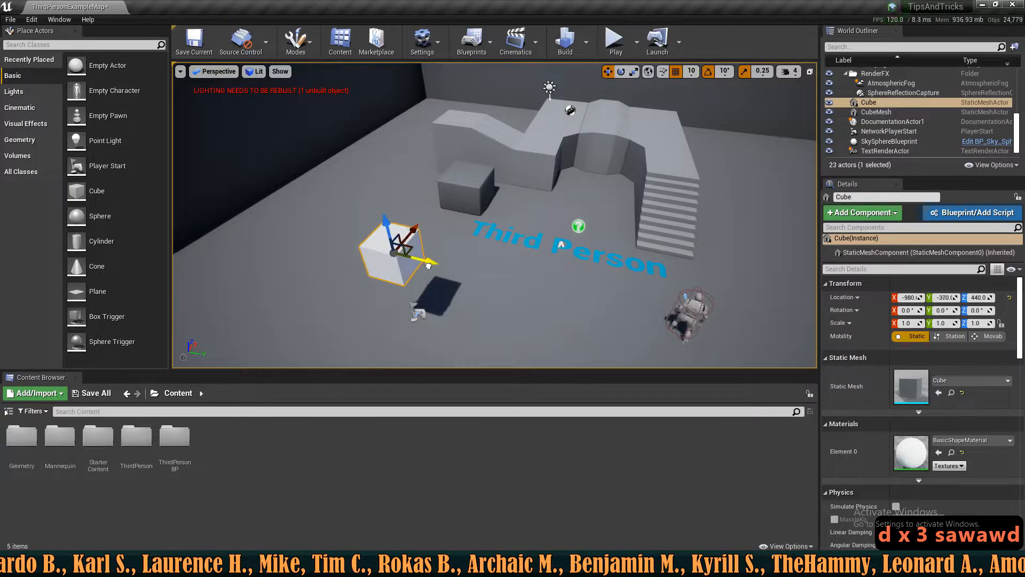
{"action": "left_click_drag", "start_coordinate": [427, 265], "coordinate": [490, 292]}
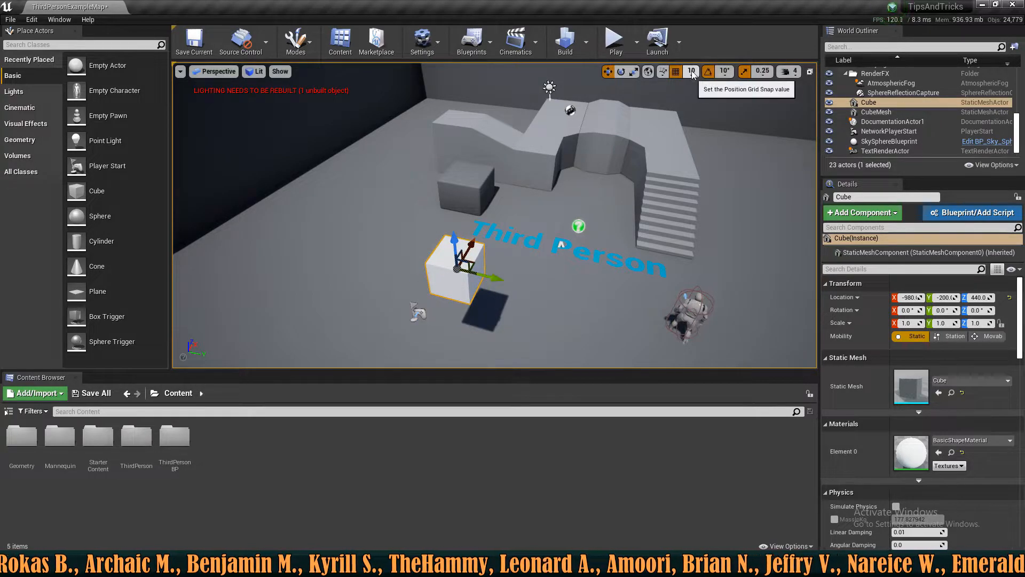
Step: Check the available position grid snap sizes
{"action": "left_click", "coordinate": [692, 73]}
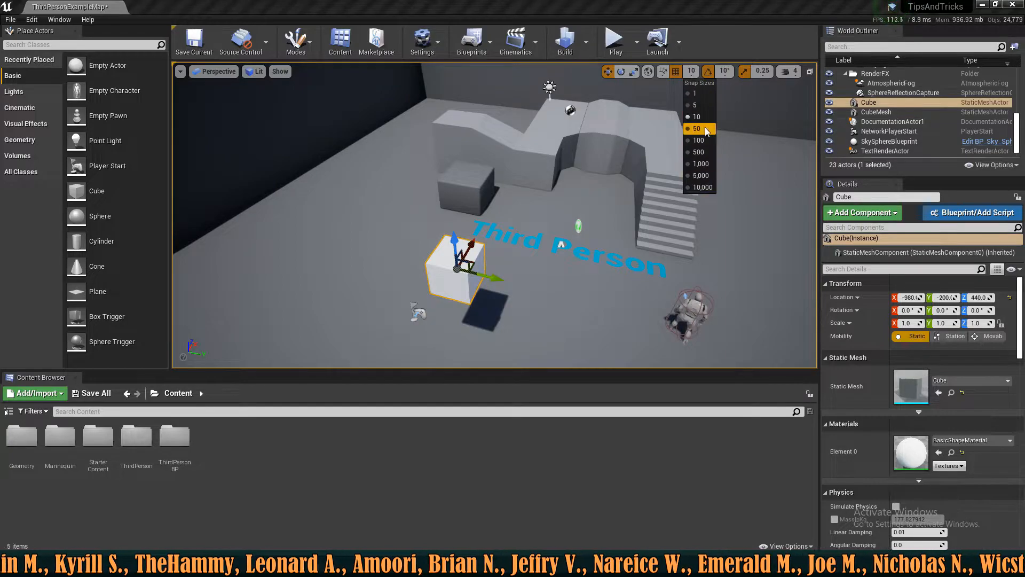
{"action": "left_click", "coordinate": [576, 5]}
Step: Open the Editor Preferences and search them for "grid size"
{"action": "left_click", "coordinate": [55, 20]}
{"action": "mouse_move", "coordinate": [30, 21]}
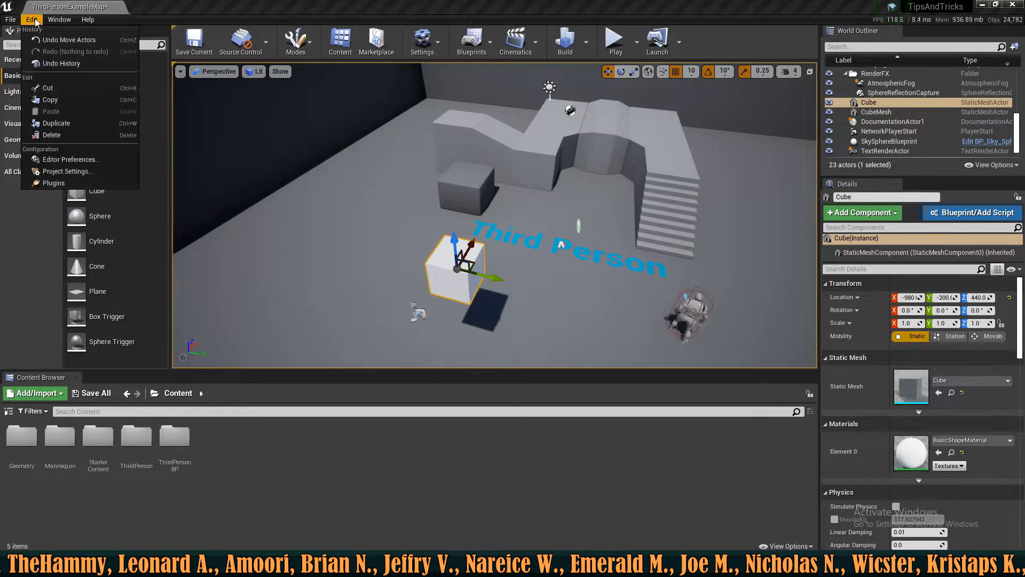
{"action": "left_click", "coordinate": [71, 159]}
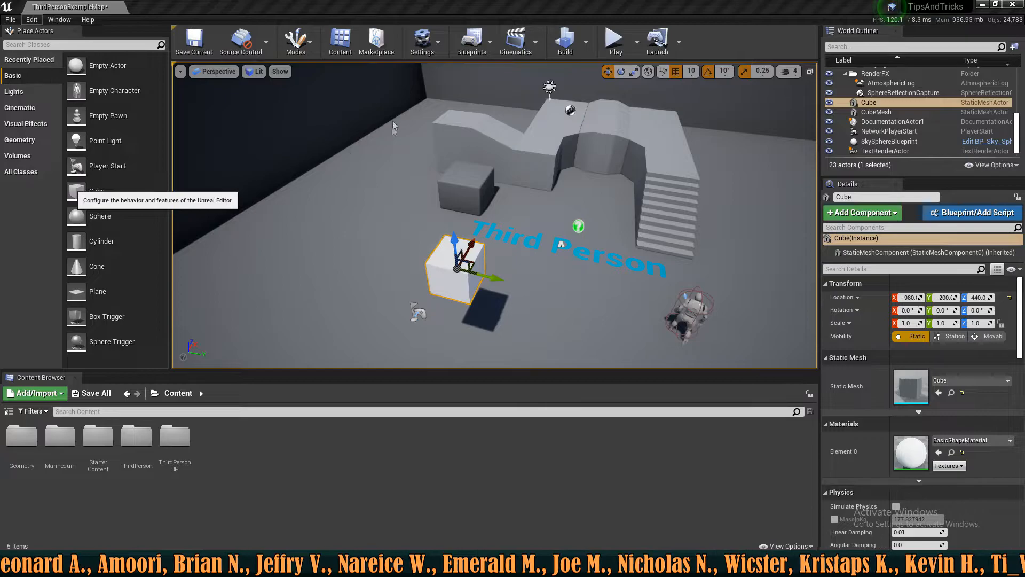
{"action": "left_click", "coordinate": [325, 70]}
{"action": "type", "text": "g"}
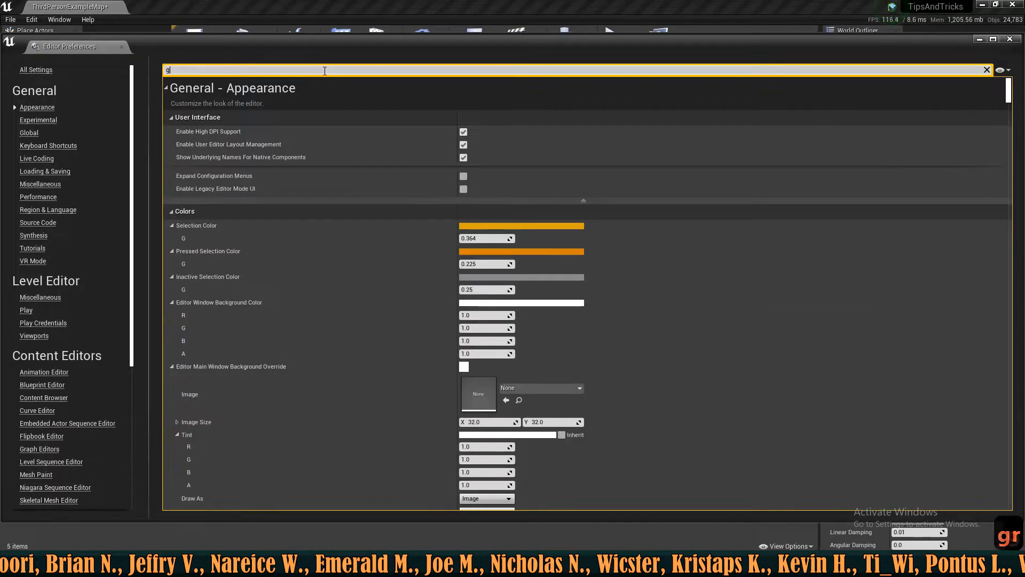
{"action": "type", "text": "rid size"}
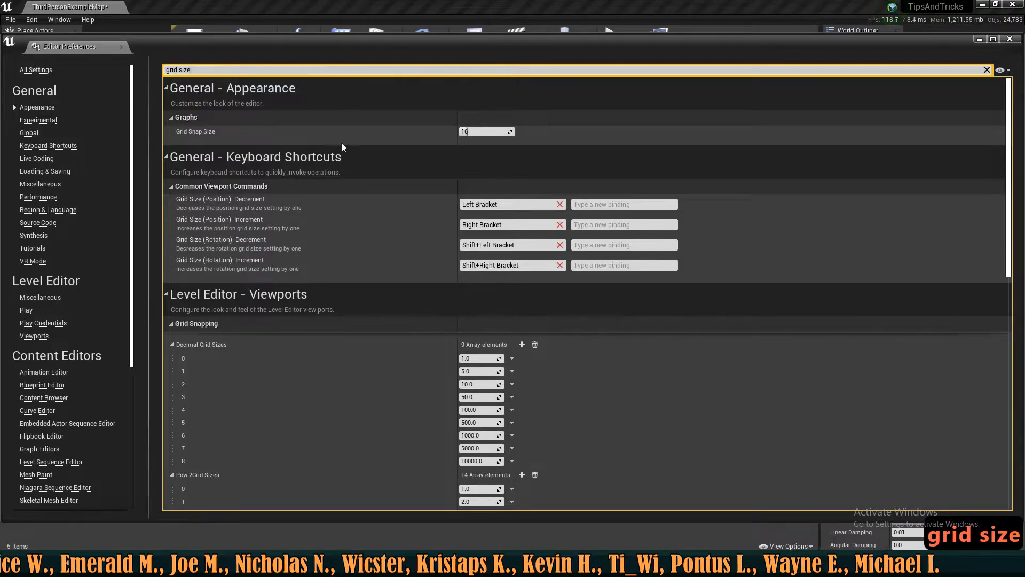
Step: Examine the decimal, power-of-two, rotation and scaling grid size lists, then clear the search and close the preferences
{"action": "scroll", "coordinate": [422, 188], "scroll_direction": "down", "scroll_amount": 3}
{"action": "scroll", "coordinate": [320, 189], "scroll_direction": "down", "scroll_amount": 1}
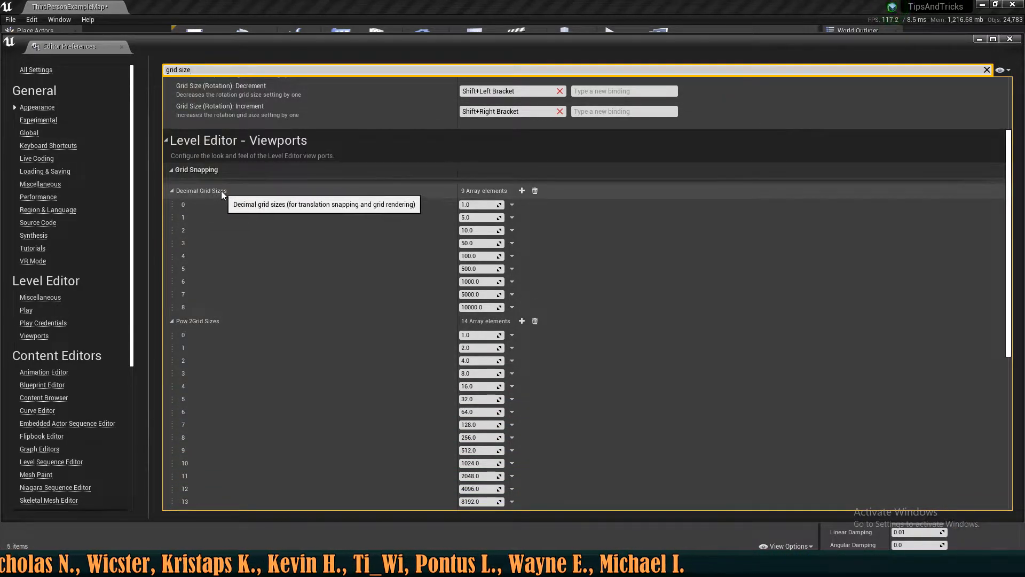
{"action": "scroll", "coordinate": [480, 249], "scroll_direction": "down", "scroll_amount": 1}
{"action": "scroll", "coordinate": [448, 298], "scroll_direction": "down", "scroll_amount": 4}
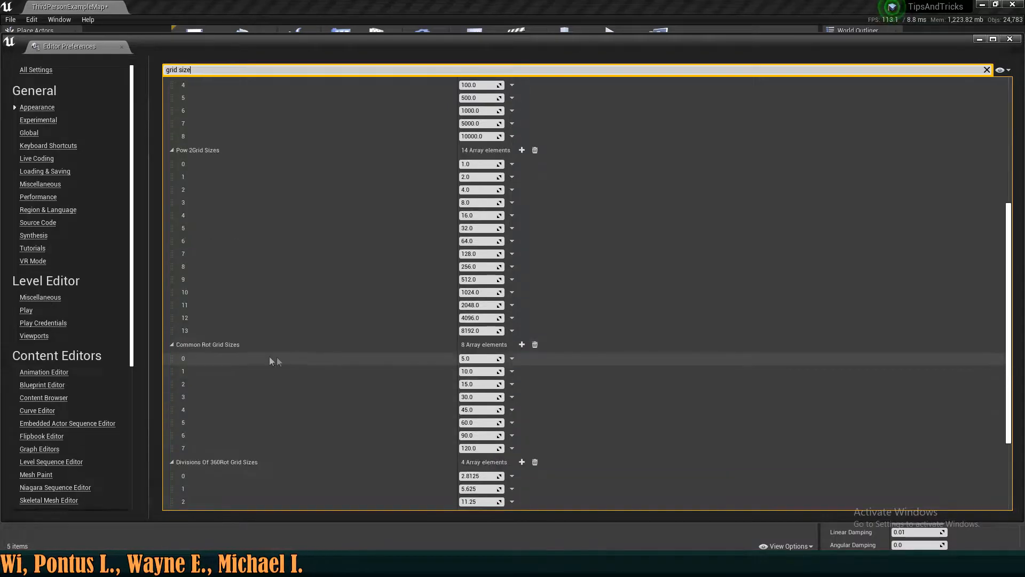
{"action": "scroll", "coordinate": [422, 377], "scroll_direction": "down", "scroll_amount": 4}
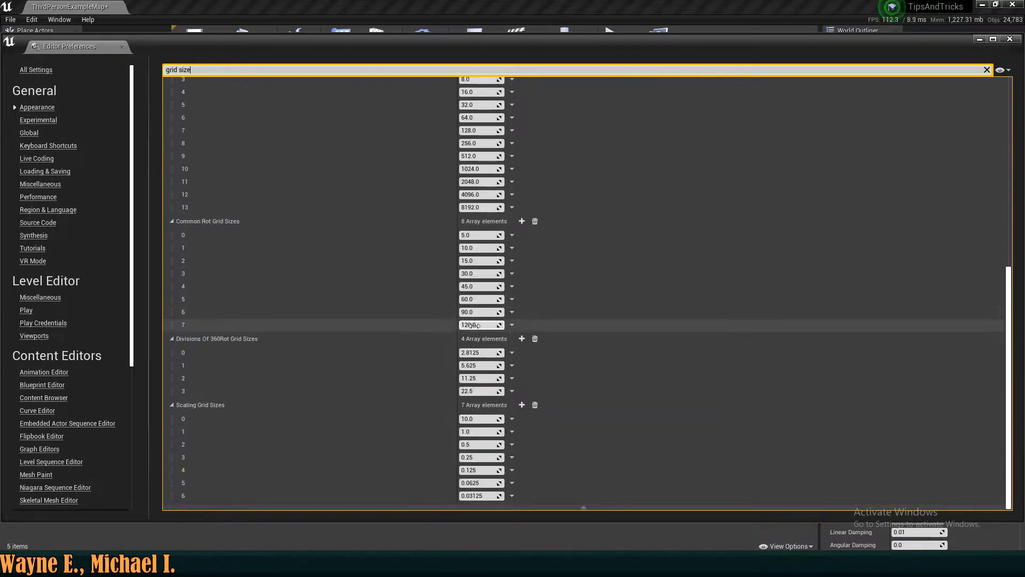
{"action": "scroll", "coordinate": [480, 482], "scroll_direction": "up", "scroll_amount": 2}
{"action": "scroll", "coordinate": [493, 482], "scroll_direction": "up", "scroll_amount": 13}
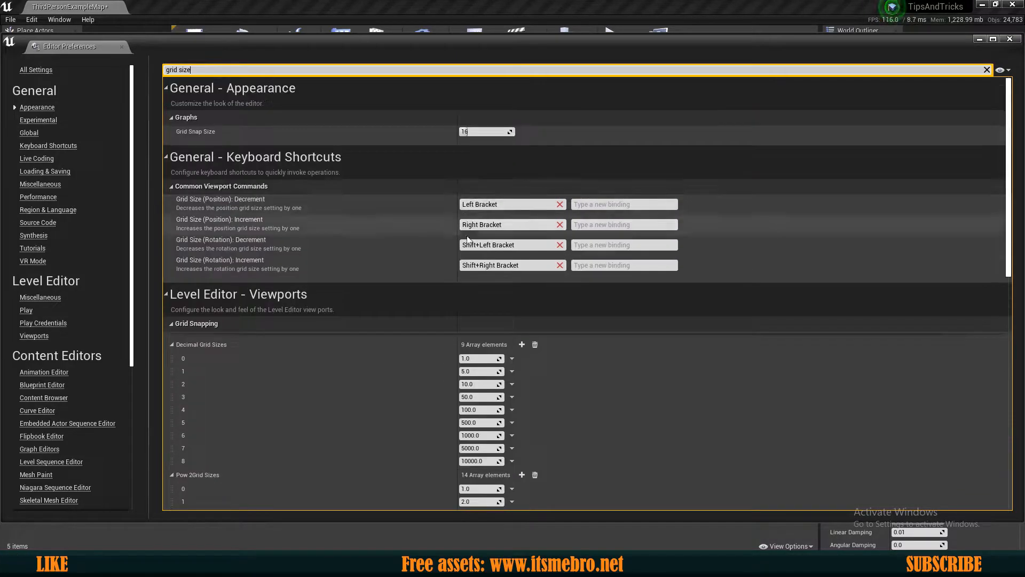
{"action": "left_click", "coordinate": [987, 70]}
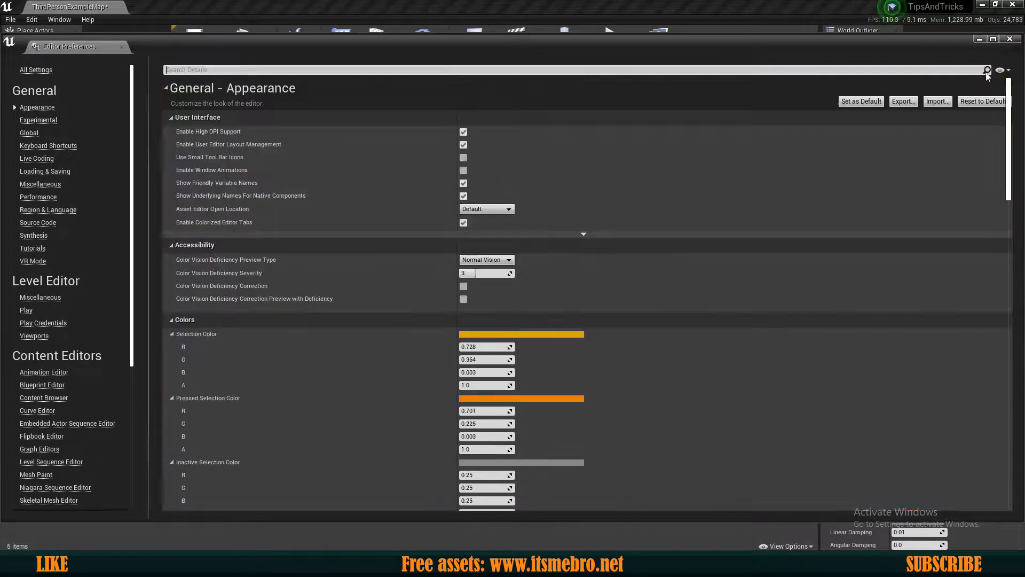
{"action": "left_click", "coordinate": [1011, 40]}
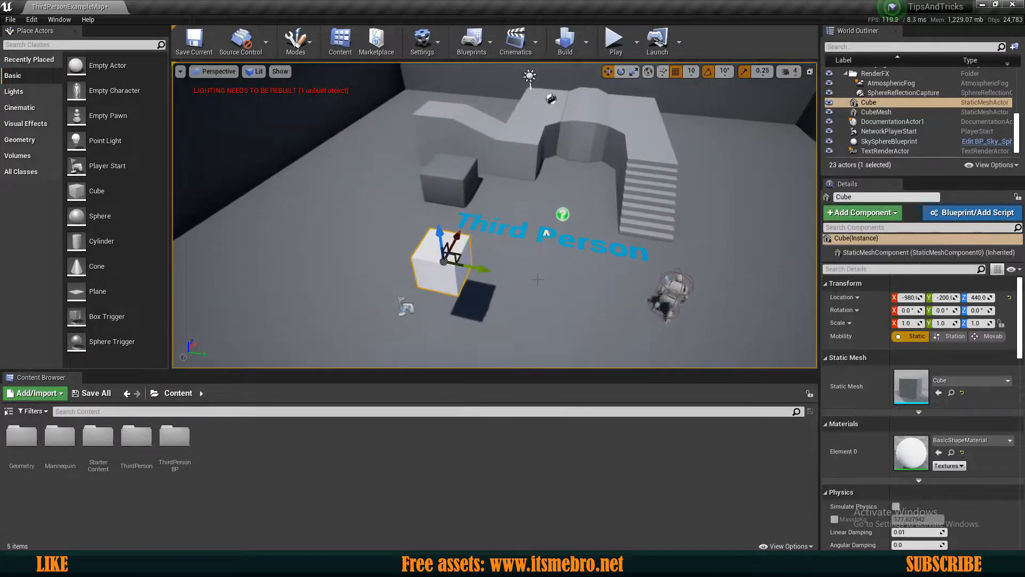
Step: Reselect the white Cube and move it along the Y axis to about -540
{"action": "right_click_drag", "start_coordinate": [529, 267], "coordinate": [561, 267]}
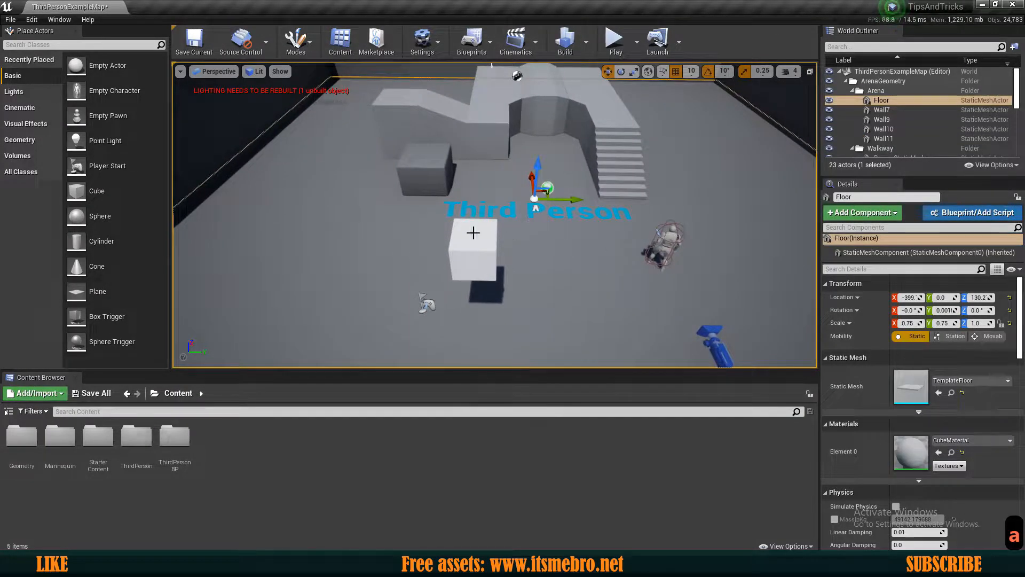
{"action": "left_click", "coordinate": [471, 252]}
{"action": "key", "text": "a"}
{"action": "mouse_move", "coordinate": [471, 252]}
{"action": "right_mouse_down"}
{"action": "mouse_move", "coordinate": [555, 251]}
{"action": "mouse_move", "coordinate": [481, 252]}
{"action": "right_mouse_up"}
{"action": "key", "text": "w"}
{"action": "key", "text": "d"}
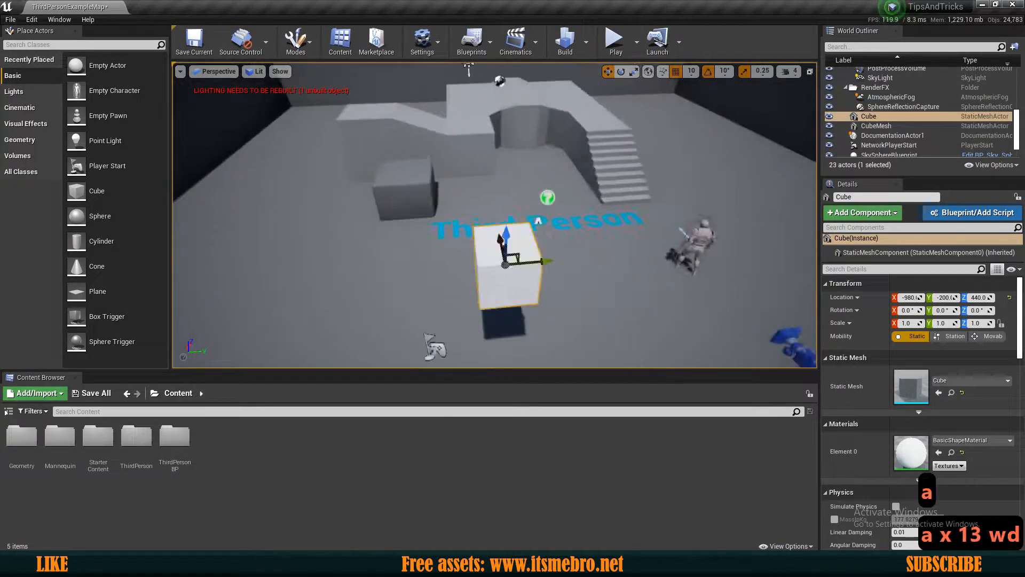
{"action": "key", "text": "d"}
{"action": "key", "text": "d"}
{"action": "key", "text": "d"}
{"action": "key", "text": "d"}
{"action": "key", "text": "s"}
{"action": "key", "text": "a"}
{"action": "key", "text": "d"}
{"action": "key", "text": "w"}
{"action": "key", "text": "a"}
{"action": "key", "text": "s"}
{"action": "key", "text": "d"}
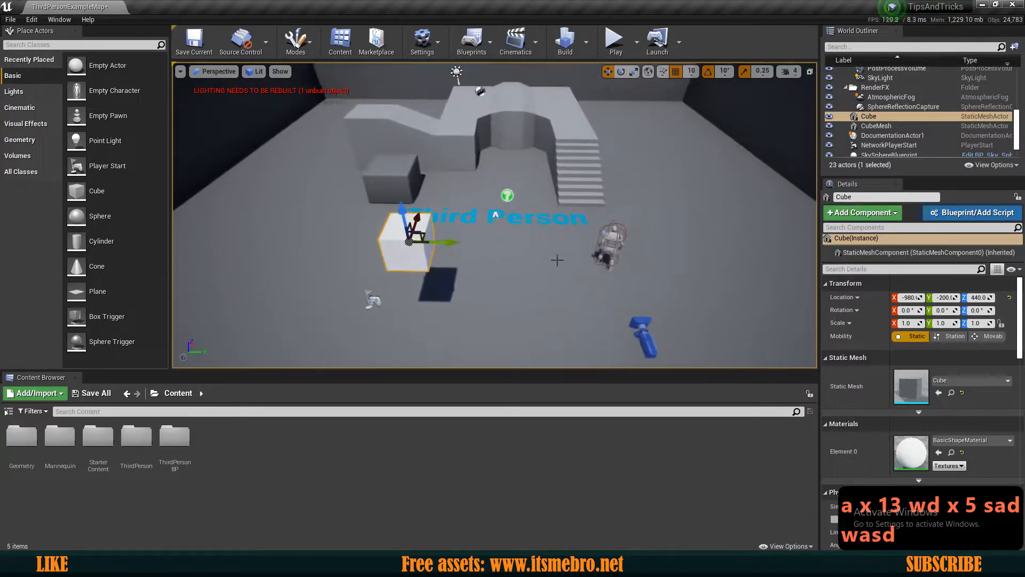
{"action": "left_click_drag", "start_coordinate": [443, 241], "coordinate": [307, 241]}
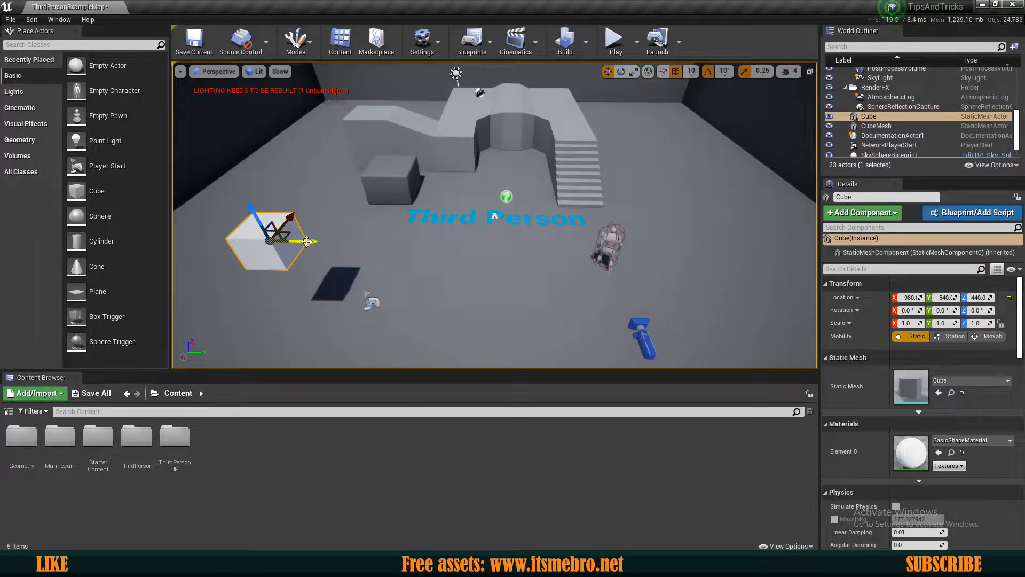
Step: Duplicate the Cube three times along the Y axis to form a row, with the last copy at about Y 90
{"action": "left_click_drag", "start_coordinate": [307, 241], "coordinate": [393, 244], "text": "alt"}
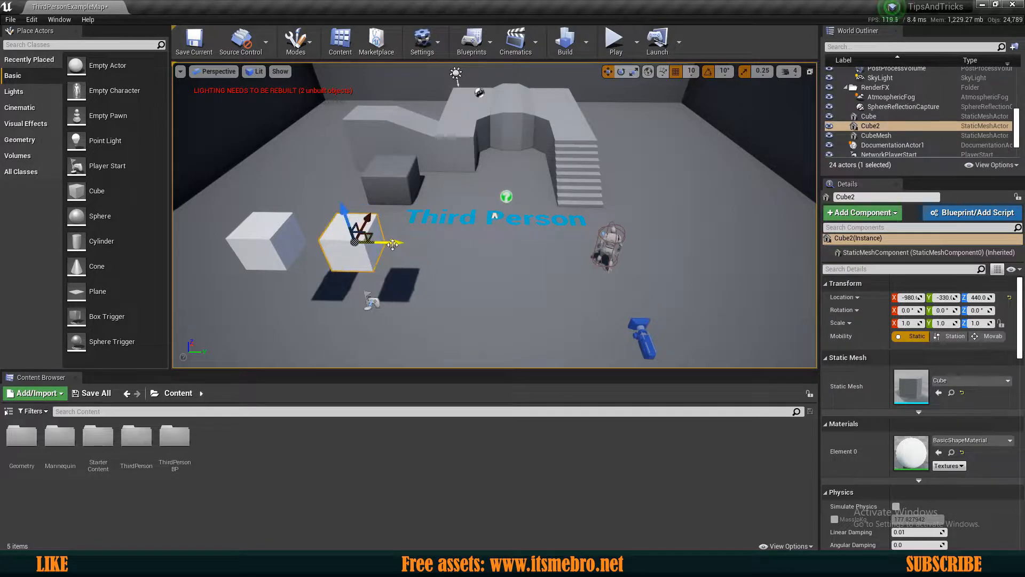
{"action": "left_click_drag", "start_coordinate": [398, 235], "coordinate": [557, 246], "text": "alt"}
{"action": "key", "text": "a"}
{"action": "right_click_drag", "start_coordinate": [521, 267], "coordinate": [506, 283]}
{"action": "key", "text": "d"}
{"action": "key", "text": "a"}
{"action": "key", "text": "w"}
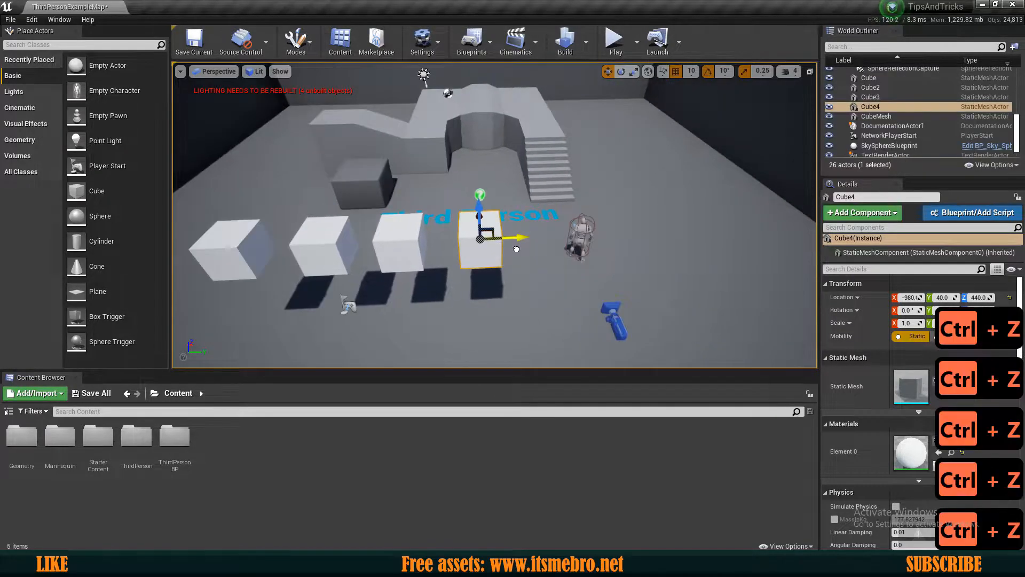
{"action": "mouse_move", "coordinate": [517, 250]}
{"action": "left_mouse_down"}
{"action": "mouse_move", "coordinate": [547, 250]}
{"action": "mouse_move", "coordinate": [526, 250]}
{"action": "left_mouse_up"}
Step: Duplicate the last cube with a rotation of -50° about Z and place the copy past the character at the row's end
{"action": "key", "text": "e"}
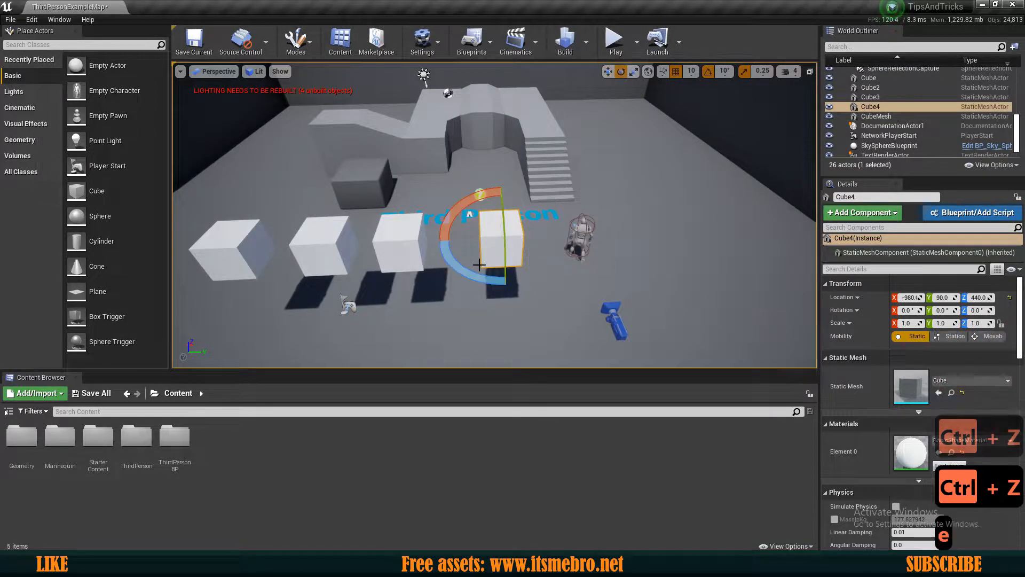
{"action": "left_click_drag", "start_coordinate": [459, 266], "coordinate": [641, 233], "text": "alt"}
{"action": "key", "text": "w"}
{"action": "key", "text": "s"}
{"action": "right_click_drag", "start_coordinate": [641, 233], "coordinate": [641, 233]}
{"action": "key", "text": "a"}
{"action": "key", "text": "d"}
Step: Delete the four unrotated cubes in the row and move the rotated one along the Y axis to about -210
{"action": "left_click", "coordinate": [352, 235]}
{"action": "key", "text": "Delete"}
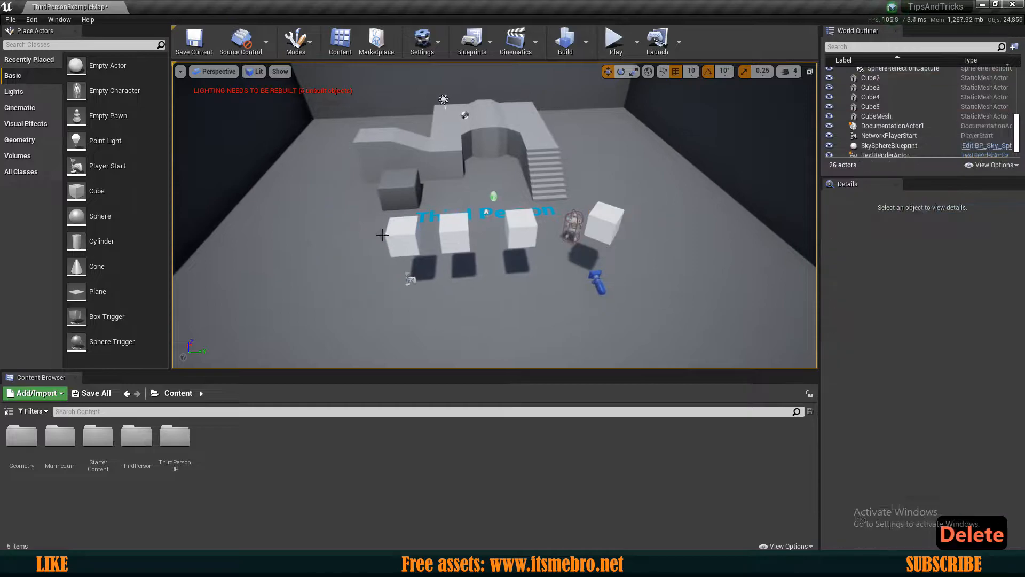
{"action": "left_click", "coordinate": [404, 237]}
{"action": "key", "text": "Delete"}
{"action": "left_click", "coordinate": [459, 235]}
{"action": "key", "text": "Delete"}
{"action": "left_click", "coordinate": [521, 234]}
{"action": "key", "text": "Delete"}
{"action": "left_click", "coordinate": [599, 232]}
{"action": "left_click_drag", "start_coordinate": [643, 223], "coordinate": [480, 230]}
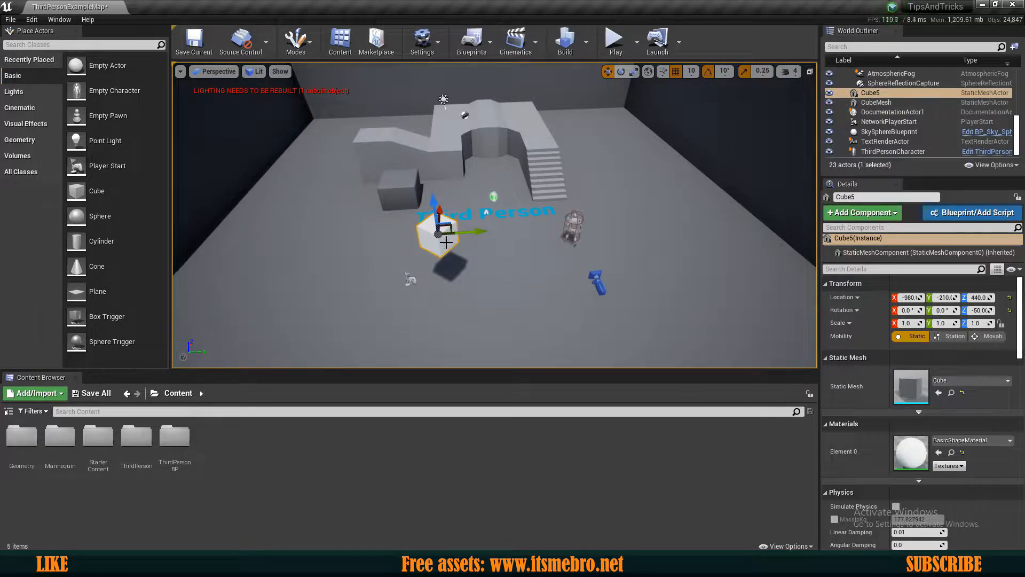
Step: View the selected cube's static mesh in its own editor docked in the main window, then close that editor
{"action": "key", "text": "ctrl+e"}
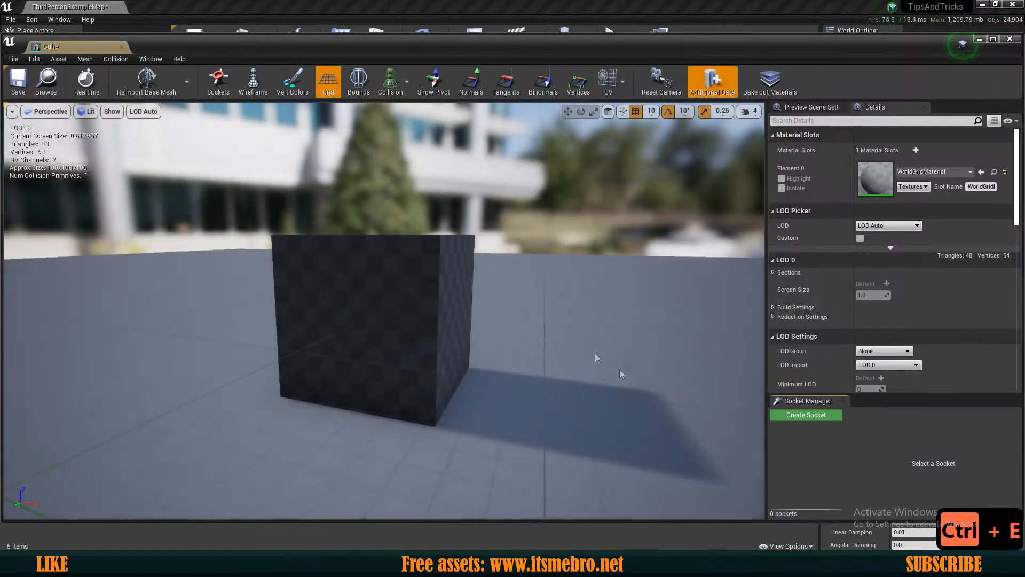
{"action": "left_click_drag", "start_coordinate": [74, 49], "coordinate": [176, 8]}
{"action": "key", "text": "d"}
{"action": "right_click_drag", "start_coordinate": [281, 185], "coordinate": [326, 201]}
{"action": "key", "text": "a"}
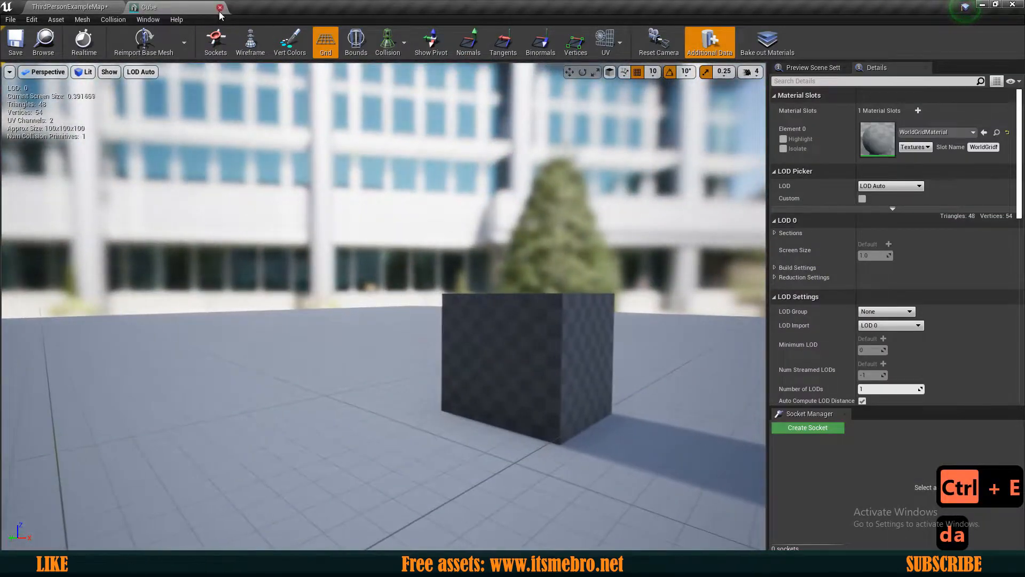
{"action": "left_click", "coordinate": [219, 7]}
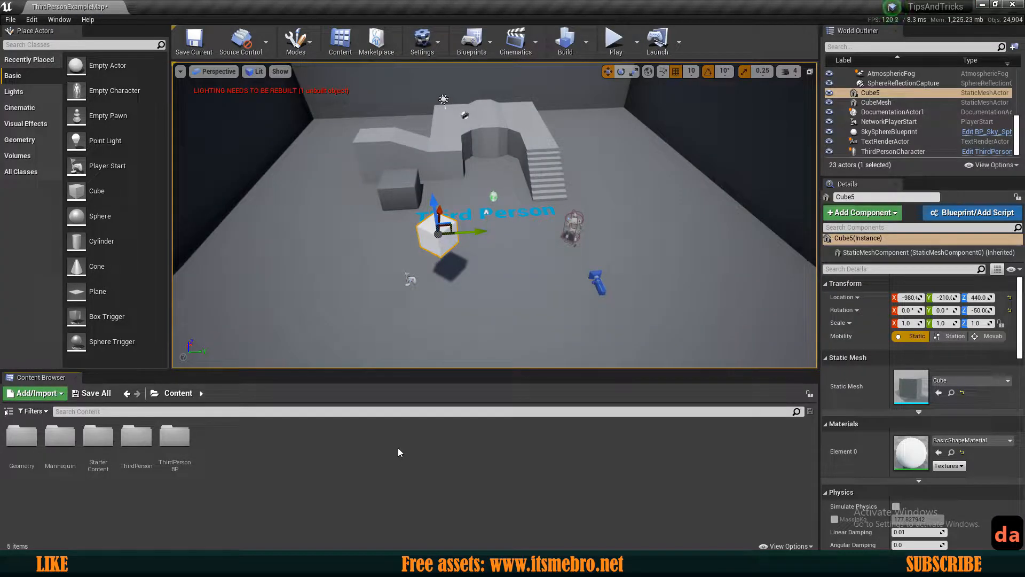
Step: Open the ThirdPersonCharacter blueprint by searching all assets for "thirdperson", and reduce its editor to a small floating window
{"action": "key", "text": "ctrl+p"}
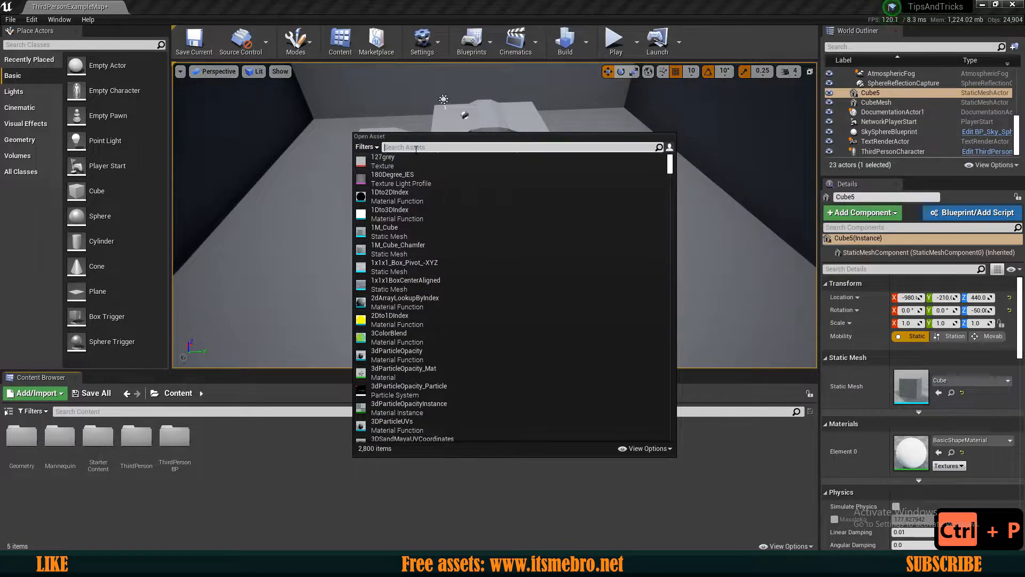
{"action": "type", "text": "thirdperson"}
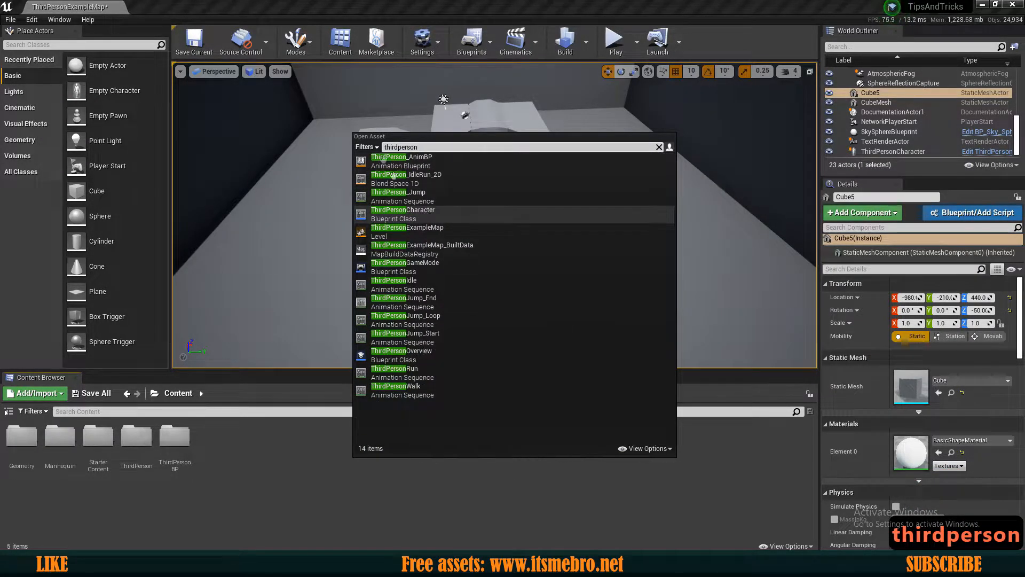
{"action": "left_click", "coordinate": [411, 215]}
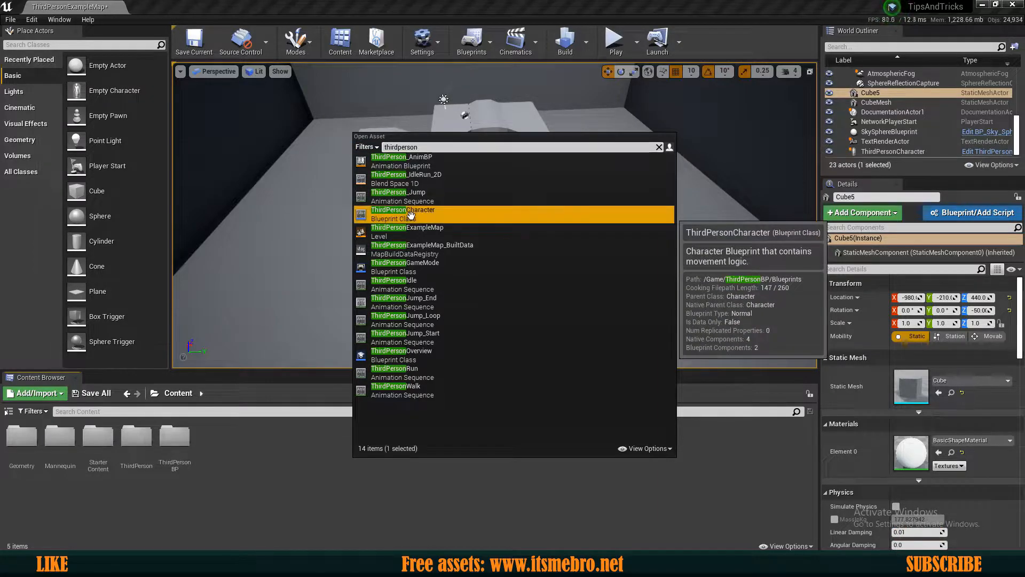
{"action": "double_click", "coordinate": [410, 215]}
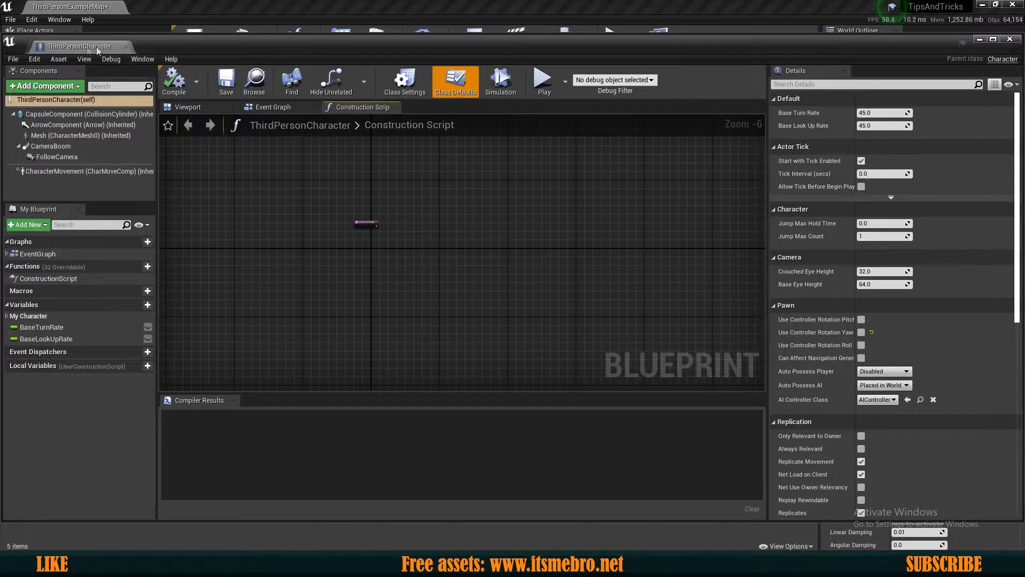
{"action": "left_click_drag", "start_coordinate": [98, 51], "coordinate": [410, 114]}
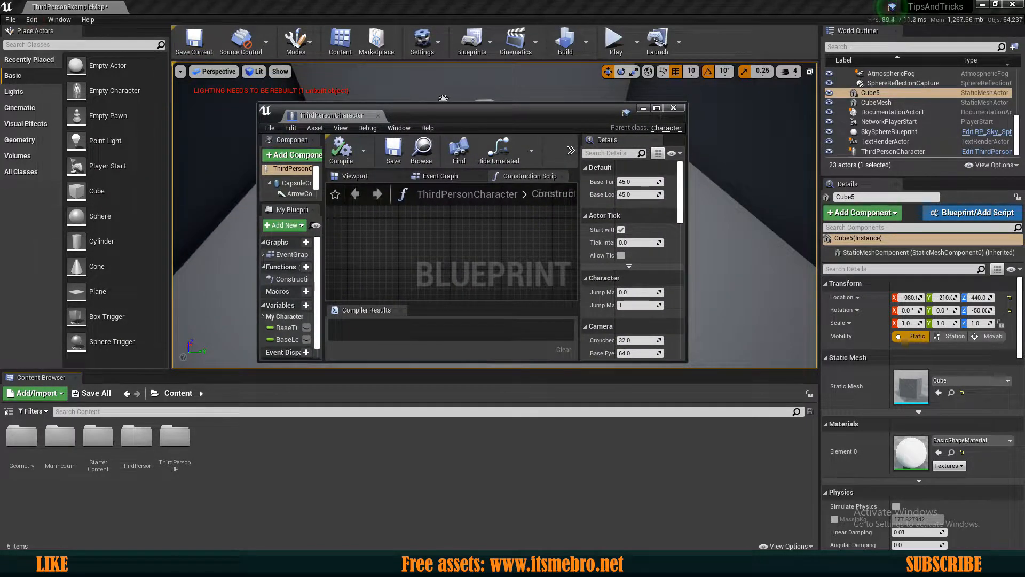
Step: Set the Asset Editor Open Location preference to Main Window, and close the preferences and the ThirdPersonCharacter editor
{"action": "left_click", "coordinate": [35, 20]}
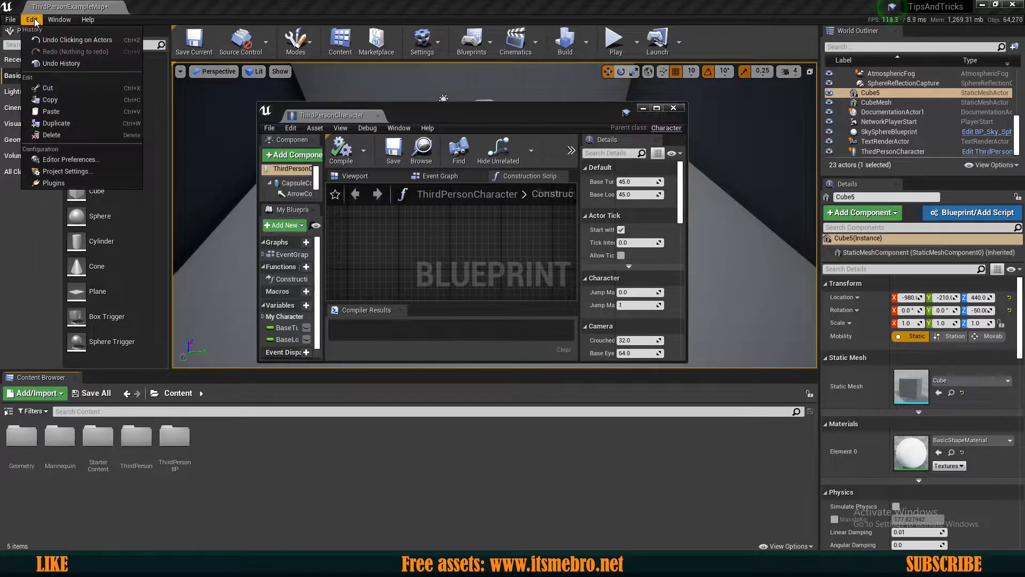
{"action": "left_click", "coordinate": [80, 160]}
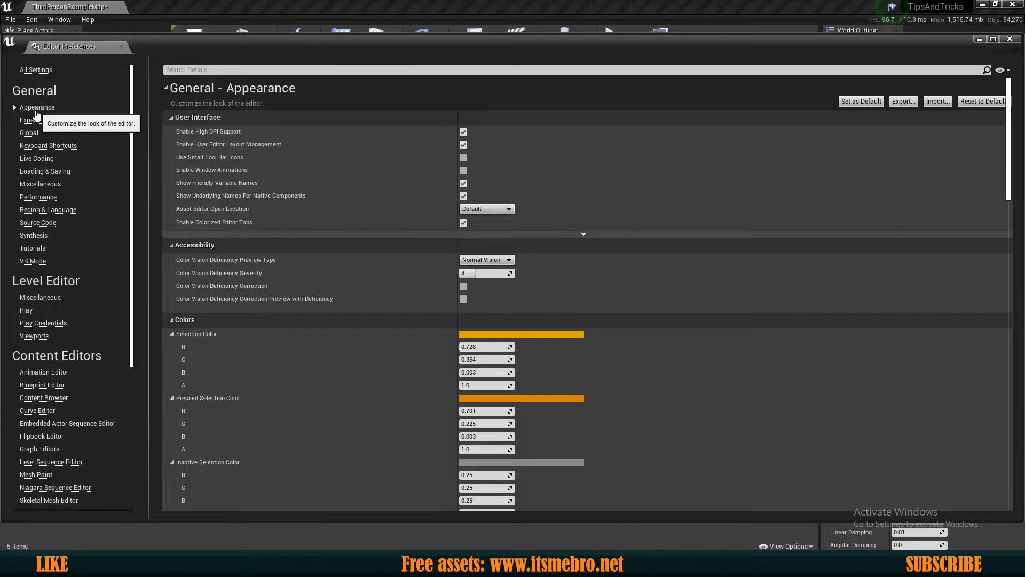
{"action": "left_click", "coordinate": [491, 210]}
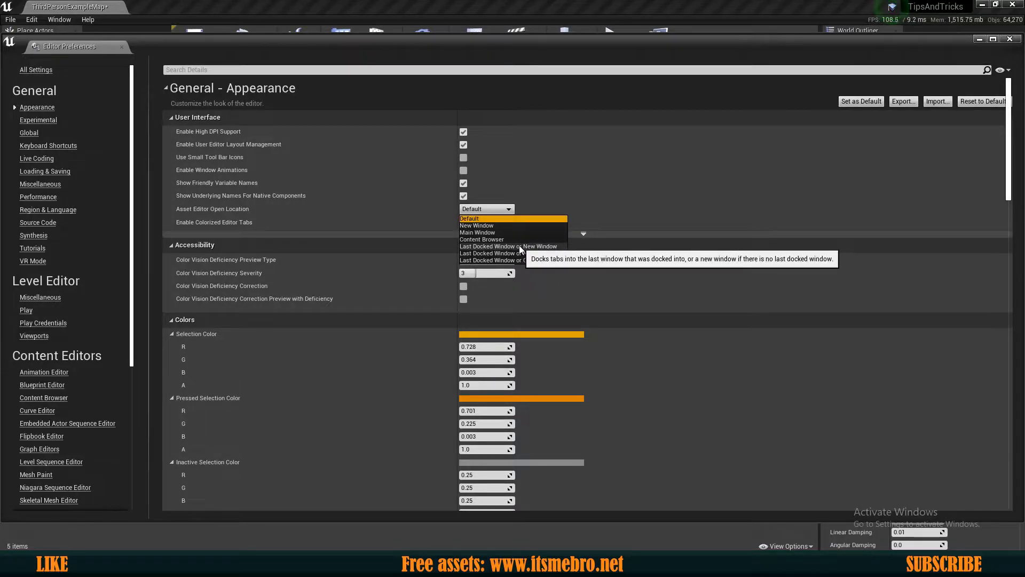
{"action": "left_click", "coordinate": [477, 234]}
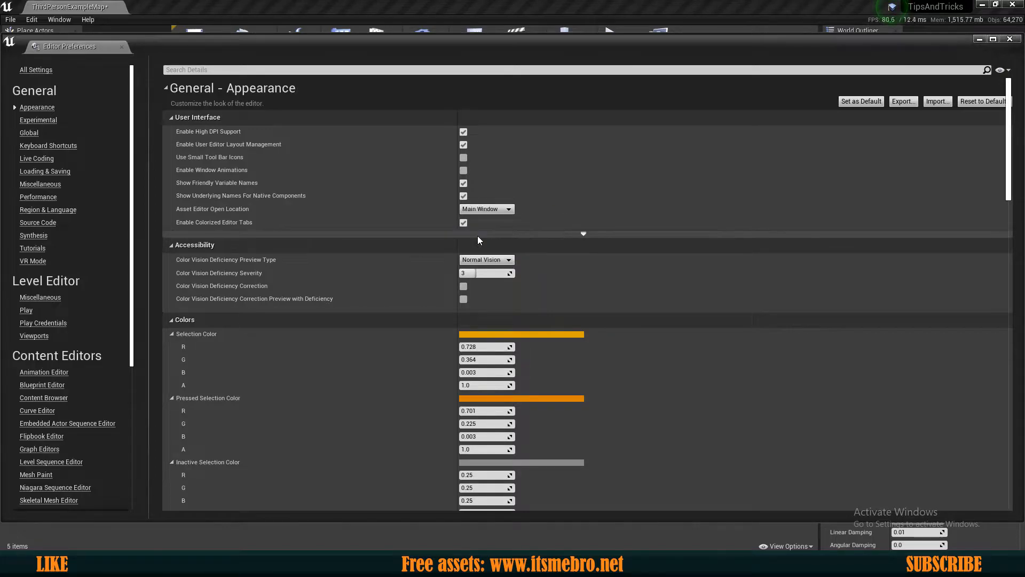
{"action": "left_click", "coordinate": [123, 48]}
{"action": "left_click", "coordinate": [674, 108]}
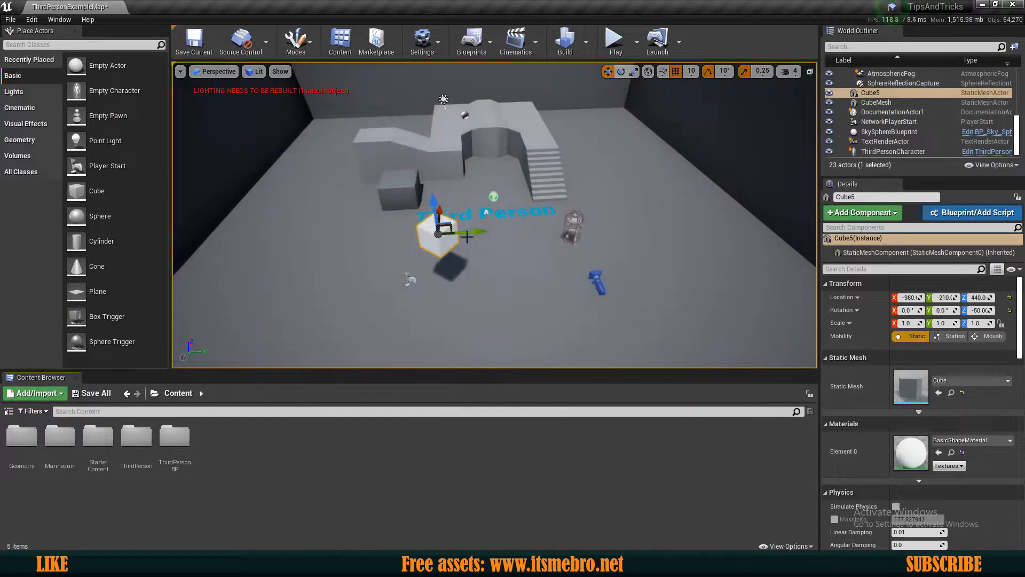
Step: Open the static meshes of the floor and the ramp in their own editors, then close both editors
{"action": "key", "text": "ctrl+e"}
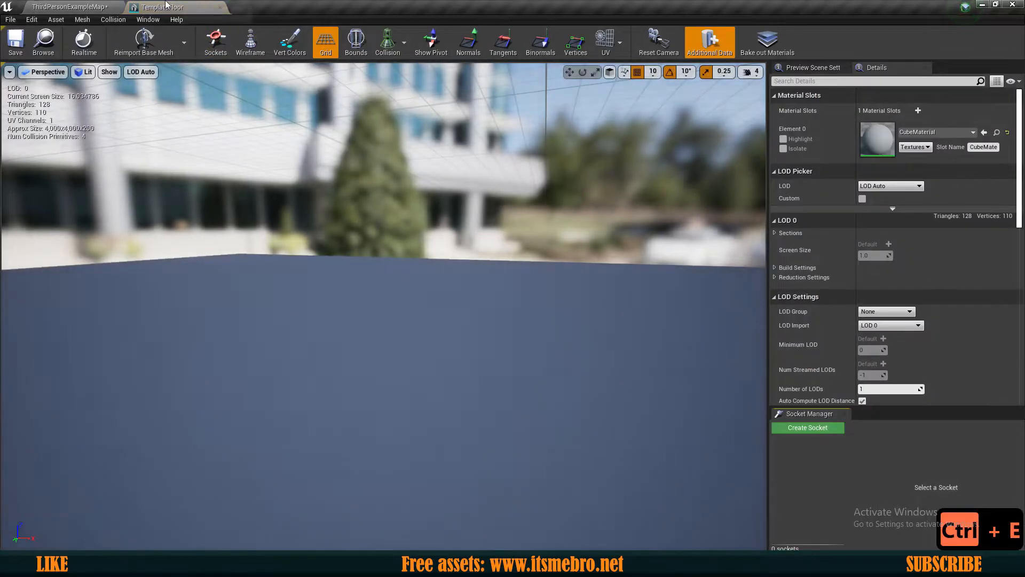
{"action": "left_click", "coordinate": [99, 7]}
{"action": "left_click", "coordinate": [363, 137]}
{"action": "key", "text": "ctrl+e"}
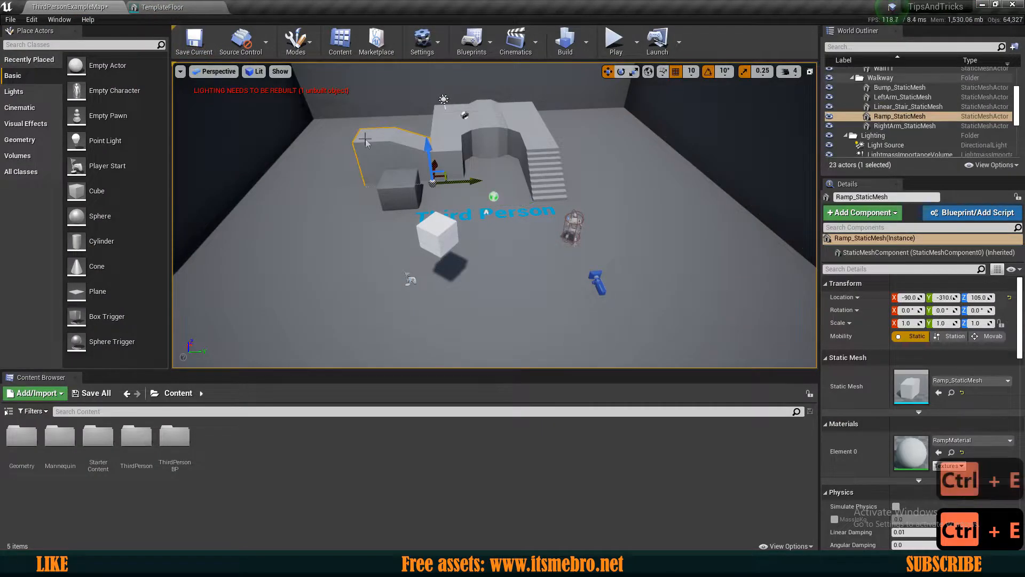
{"action": "left_click", "coordinate": [321, 8]}
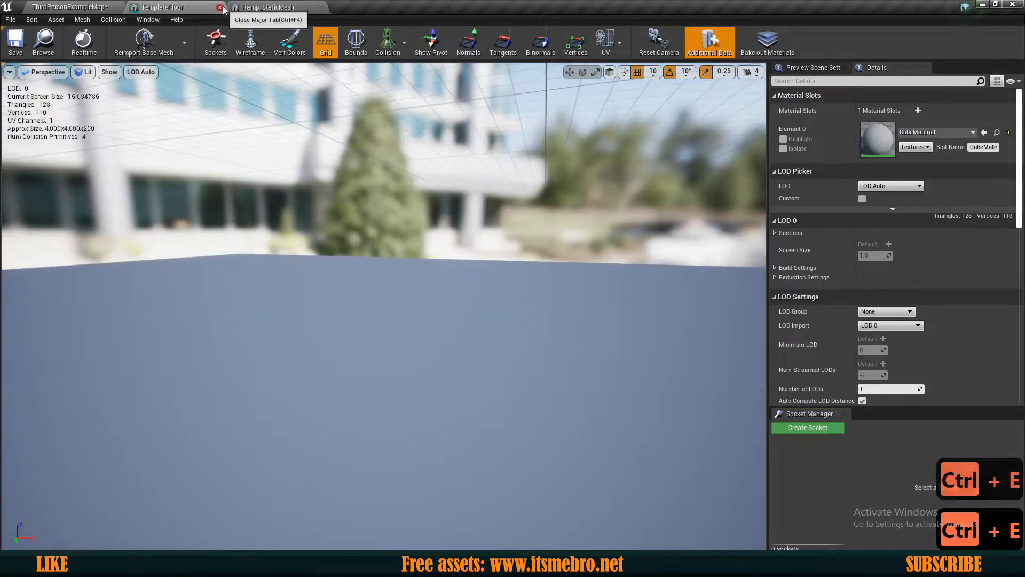
{"action": "left_click", "coordinate": [219, 8]}
Step: Delete the rotated white cube standing in front of the walkway in the level
{"action": "key", "text": "s"}
{"action": "key", "text": "a"}
{"action": "key", "text": "d"}
{"action": "key", "text": "a"}
{"action": "key", "text": "w"}
{"action": "key", "text": "d"}
{"action": "key", "text": "w"}
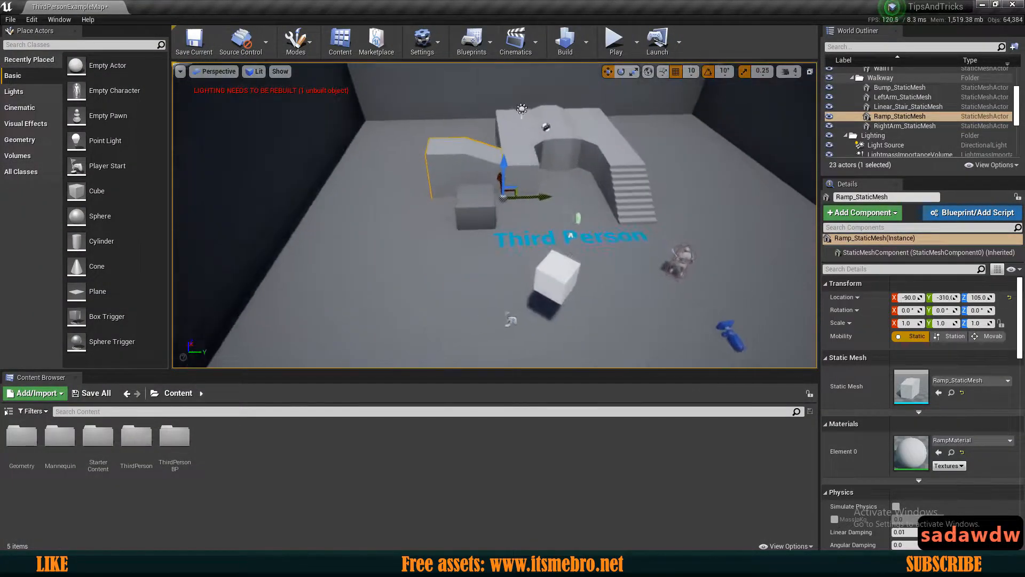
{"action": "key", "text": "s"}
{"action": "left_click", "coordinate": [412, 336]}
{"action": "key", "text": "Delete"}
{"action": "key", "text": "a"}
{"action": "key", "text": "w"}
{"action": "key", "text": "d"}
{"action": "key", "text": "a"}
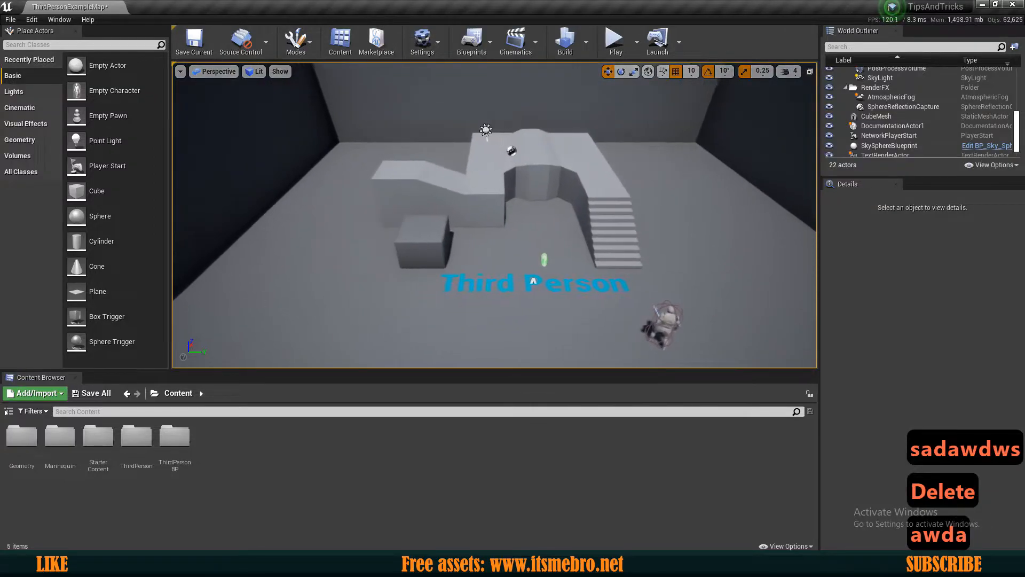
{"action": "left_click", "coordinate": [475, 335]}
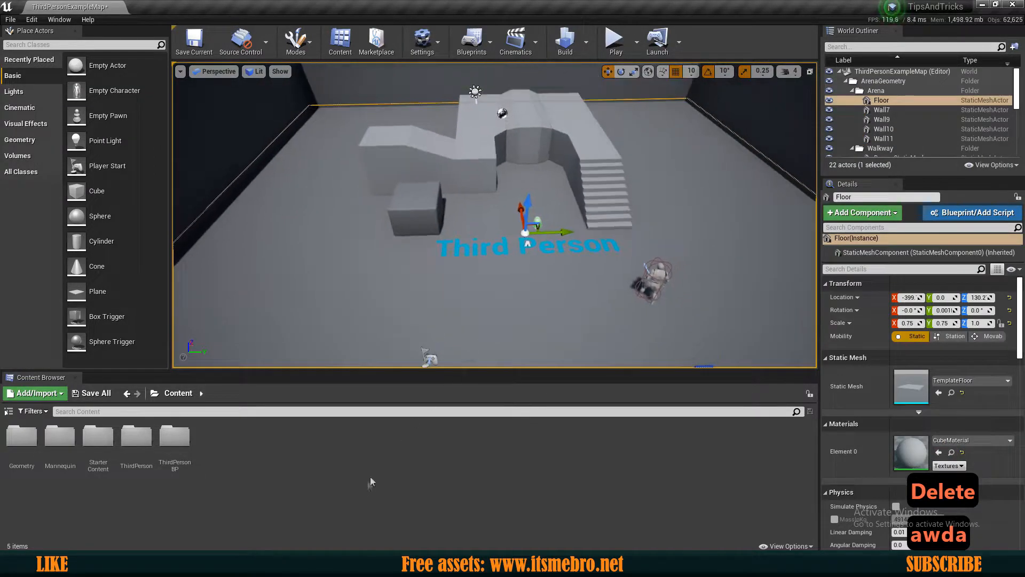
Step: Open the ThirdPersonCharacter blueprint from the ThirdPersonBP Blueprints folder and show its Event Graph
{"action": "double_click", "coordinate": [176, 440]}
{"action": "double_click", "coordinate": [21, 437]}
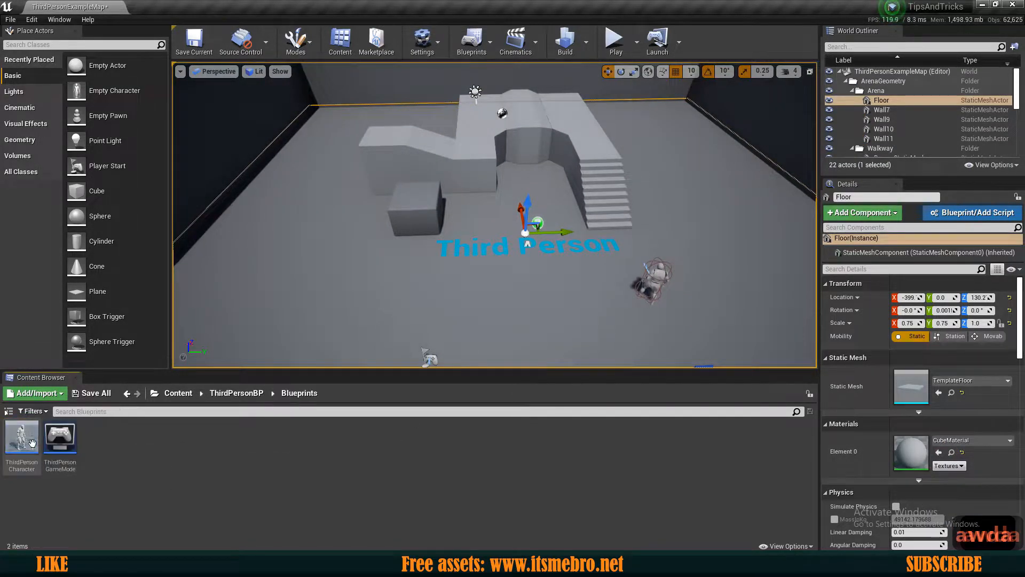
{"action": "double_click", "coordinate": [21, 436]}
{"action": "left_click", "coordinate": [275, 68]}
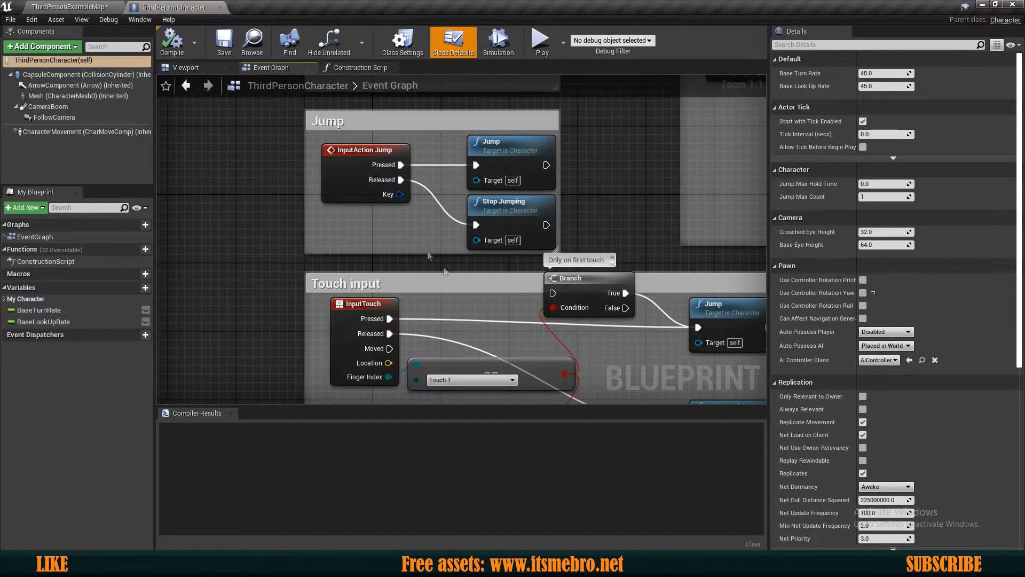
Step: Look over the Event Graph's input groups and examine the InputTouch event's connections in the Touch input group
{"action": "right_click_drag", "start_coordinate": [428, 256], "coordinate": [415, 207]}
{"action": "scroll", "coordinate": [422, 194], "scroll_direction": "down", "scroll_amount": 6}
{"action": "right_click_drag", "start_coordinate": [537, 167], "coordinate": [487, 249]}
{"action": "scroll", "coordinate": [486, 249], "scroll_direction": "up", "scroll_amount": 5}
{"action": "scroll", "coordinate": [486, 253], "scroll_direction": "down", "scroll_amount": 4}
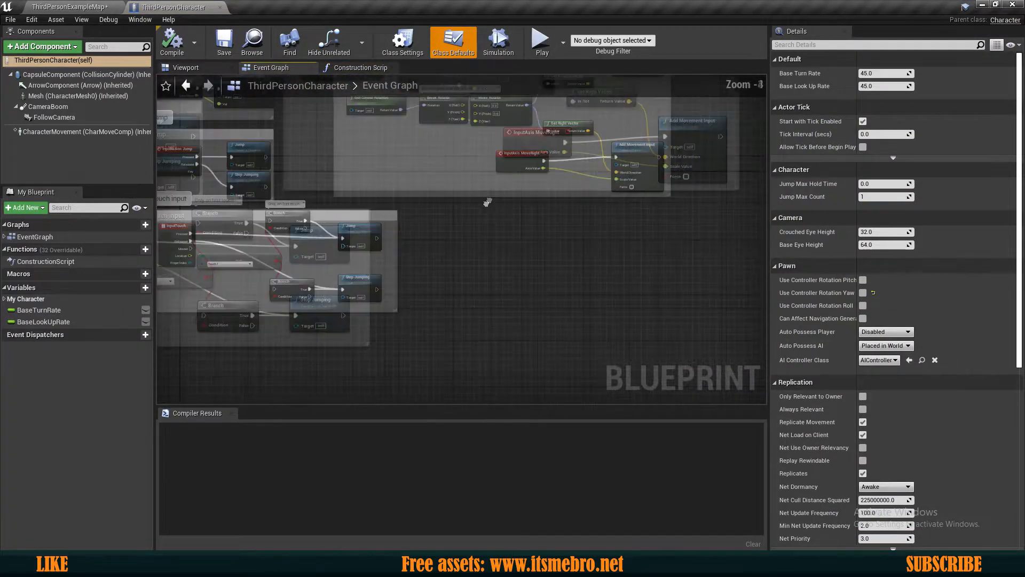
{"action": "right_click_drag", "start_coordinate": [485, 201], "coordinate": [515, 205]}
{"action": "scroll", "coordinate": [384, 245], "scroll_direction": "up", "scroll_amount": 5}
{"action": "right_click_drag", "start_coordinate": [393, 227], "coordinate": [415, 297]}
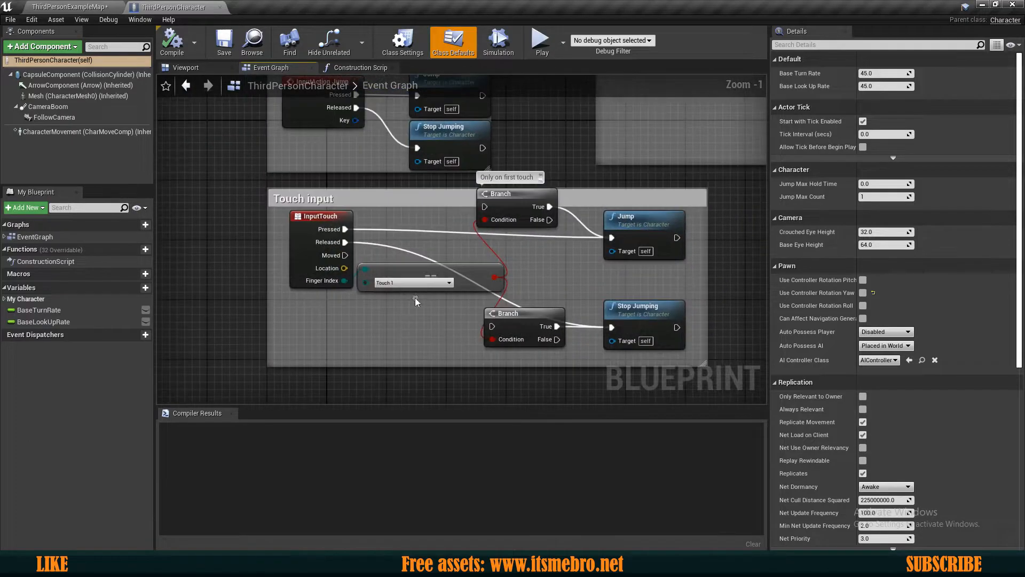
{"action": "right_click_drag", "start_coordinate": [361, 225], "coordinate": [369, 258]}
{"action": "left_click", "coordinate": [322, 251]}
{"action": "right_click_drag", "start_coordinate": [397, 291], "coordinate": [411, 236]}
{"action": "left_click", "coordinate": [396, 254]}
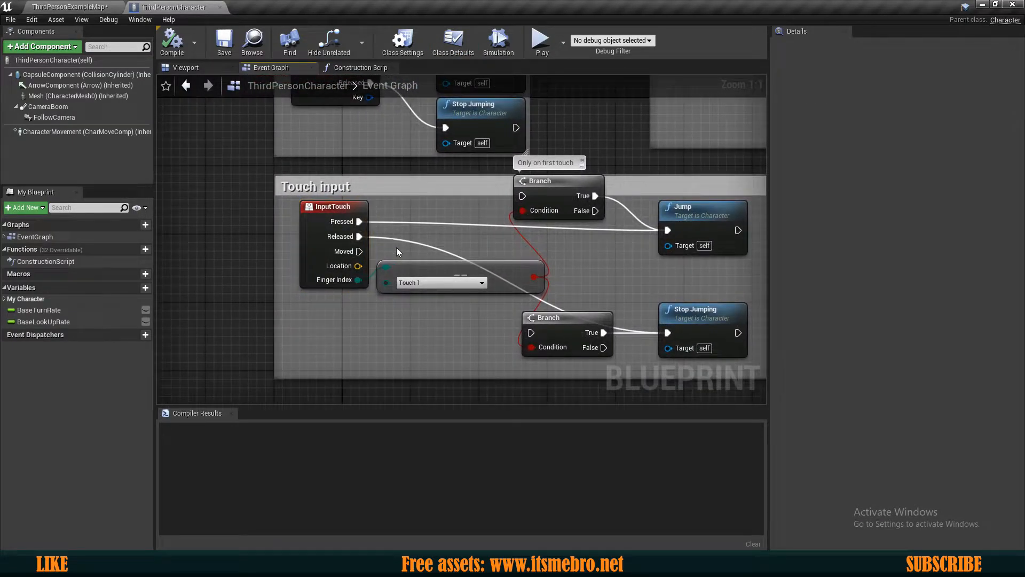
Step: Move the InputTouch Released wire to the Moved pin, then break it and reconnect Stop Jumping to Released
{"action": "mouse_move", "coordinate": [359, 236]}
{"action": "left_mouse_down", "text": "ctrl"}
{"action": "mouse_move", "coordinate": [422, 248]}
{"action": "mouse_move", "coordinate": [408, 208]}
{"action": "mouse_move", "coordinate": [375, 273]}
{"action": "mouse_move", "coordinate": [359, 237]}
{"action": "mouse_move", "coordinate": [359, 251]}
{"action": "left_mouse_up", "text": "ctrl"}
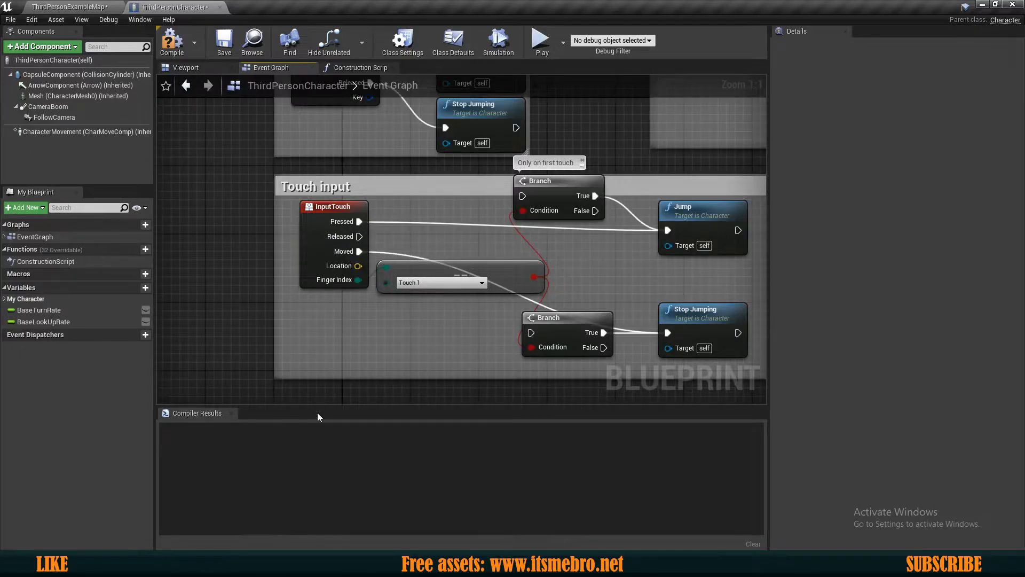
{"action": "left_click", "coordinate": [359, 251], "text": "alt"}
{"action": "left_click_drag", "start_coordinate": [667, 333], "coordinate": [360, 237]}
Step: Look over the gamepad, VR, movement and mouse input groups, and examine the Stop Jumping node's connections
{"action": "right_click_drag", "start_coordinate": [443, 209], "coordinate": [416, 317]}
{"action": "scroll", "coordinate": [412, 320], "scroll_direction": "down", "scroll_amount": 4}
{"action": "right_click_drag", "start_coordinate": [578, 222], "coordinate": [490, 312]}
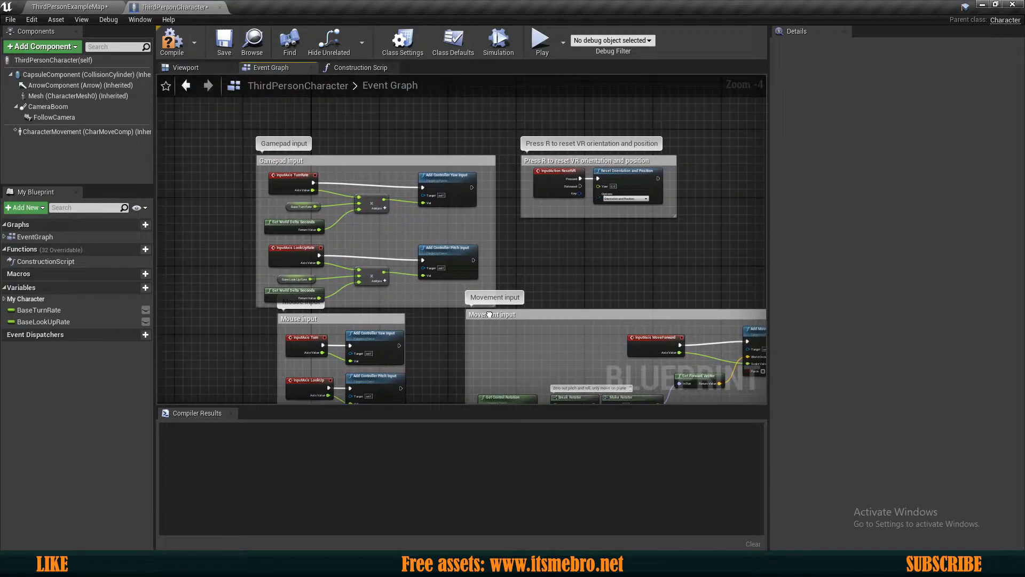
{"action": "scroll", "coordinate": [513, 314], "scroll_direction": "down", "scroll_amount": 4}
{"action": "right_click_drag", "start_coordinate": [520, 315], "coordinate": [475, 231]}
{"action": "scroll", "coordinate": [475, 232], "scroll_direction": "up", "scroll_amount": 1}
{"action": "right_click_drag", "start_coordinate": [377, 303], "coordinate": [399, 267]}
{"action": "scroll", "coordinate": [399, 267], "scroll_direction": "up", "scroll_amount": 1}
{"action": "right_click_drag", "start_coordinate": [401, 204], "coordinate": [358, 222]}
{"action": "right_click_drag", "start_coordinate": [376, 178], "coordinate": [392, 261]}
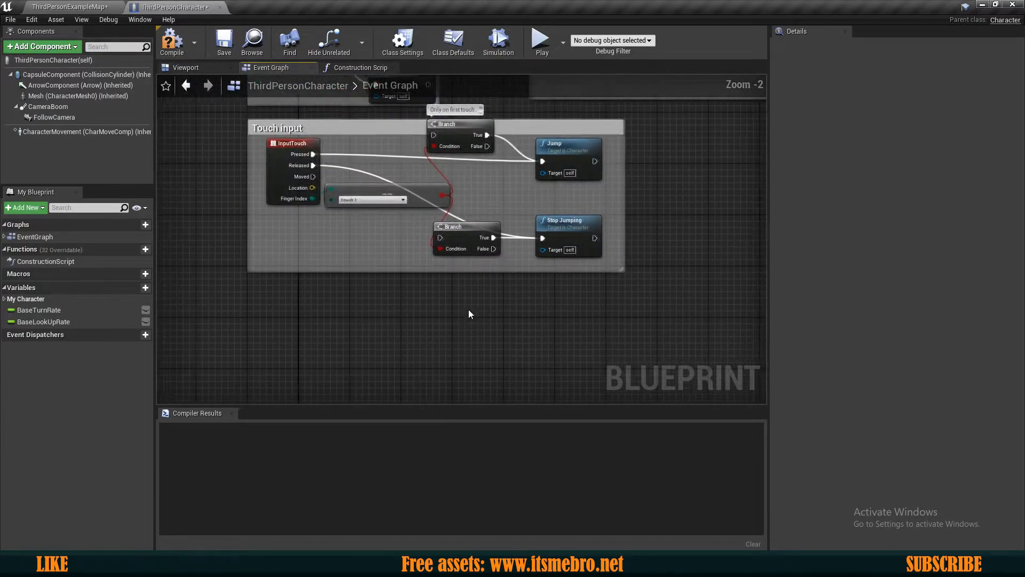
{"action": "scroll", "coordinate": [468, 313], "scroll_direction": "up", "scroll_amount": 2}
{"action": "right_click_drag", "start_coordinate": [526, 279], "coordinate": [501, 310]}
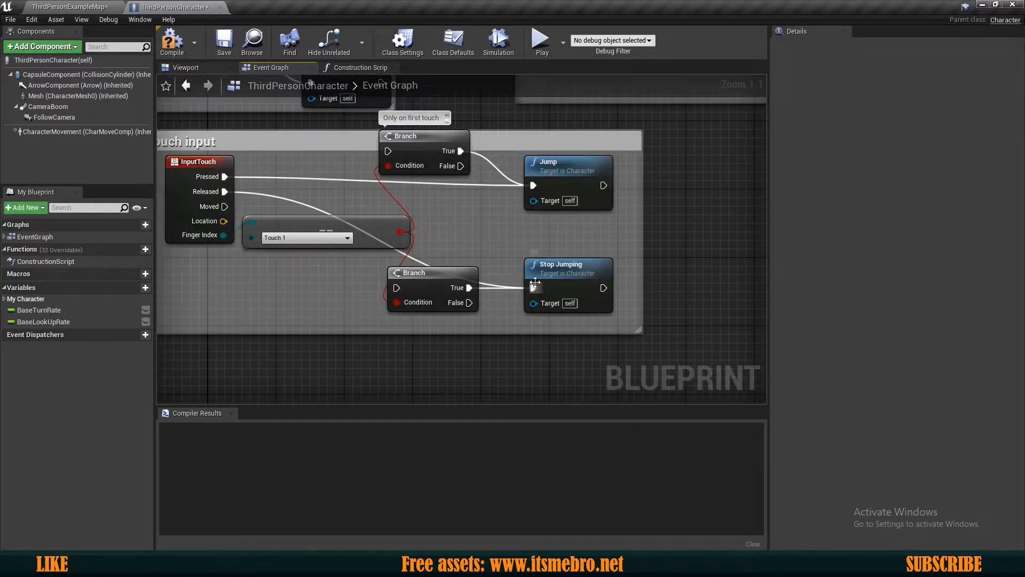
{"action": "mouse_move", "coordinate": [535, 287]}
{"action": "left_mouse_down"}
{"action": "mouse_move", "coordinate": [499, 322]}
{"action": "mouse_move", "coordinate": [533, 256]}
{"action": "mouse_move", "coordinate": [391, 154]}
{"action": "mouse_move", "coordinate": [435, 251]}
{"action": "mouse_move", "coordinate": [533, 288]}
{"action": "mouse_move", "coordinate": [455, 220]}
{"action": "mouse_move", "coordinate": [534, 271]}
{"action": "left_mouse_up"}
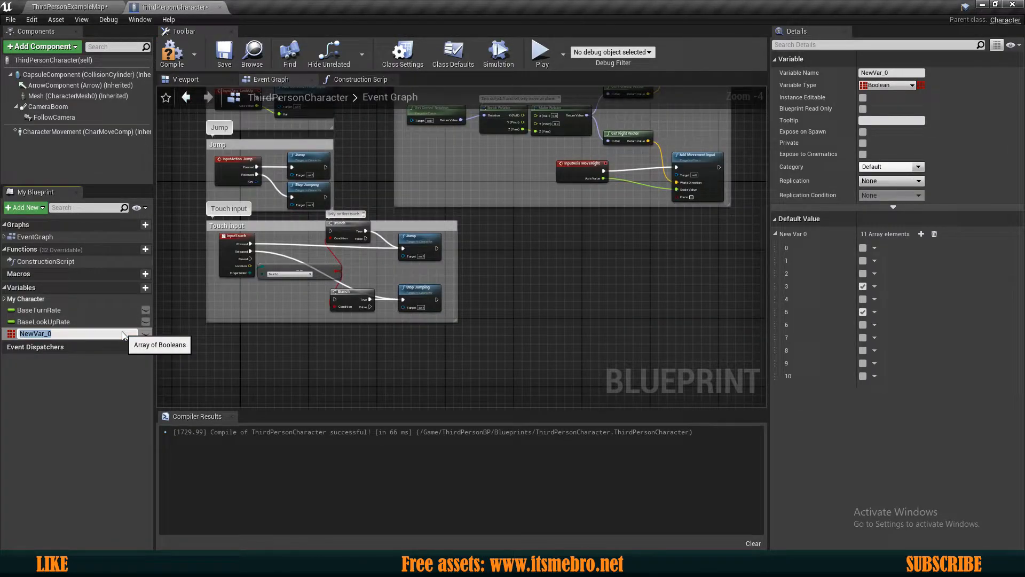
Step: Delete the Boolean array variable from the blueprint, then compile and save ThirdPersonCharacter
{"action": "key", "text": "Up"}
{"action": "key", "text": "Down"}
{"action": "key", "text": "Delete"}
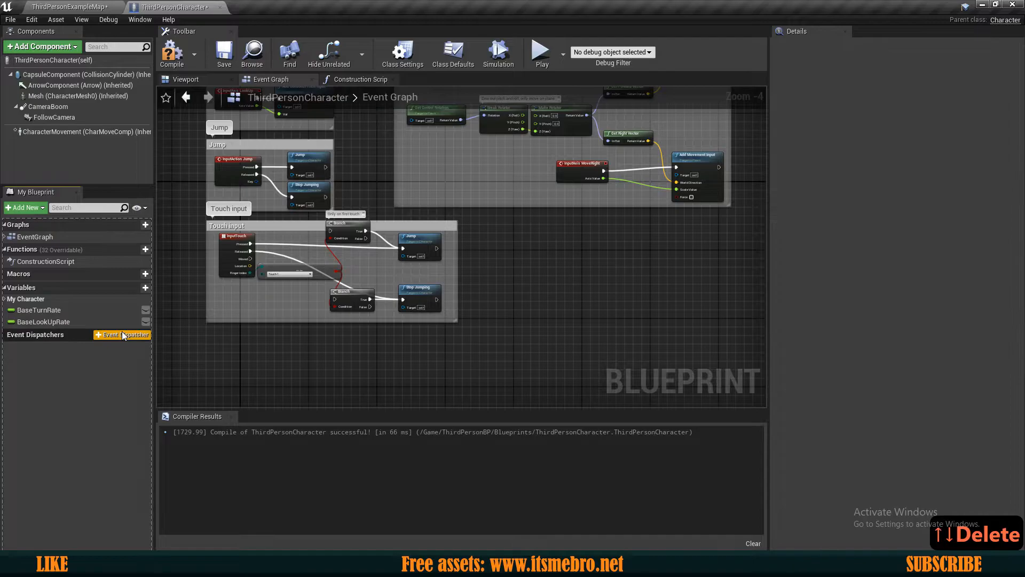
{"action": "right_click_drag", "start_coordinate": [271, 335], "coordinate": [353, 398]}
{"action": "left_click", "coordinate": [177, 60]}
{"action": "left_click", "coordinate": [225, 58]}
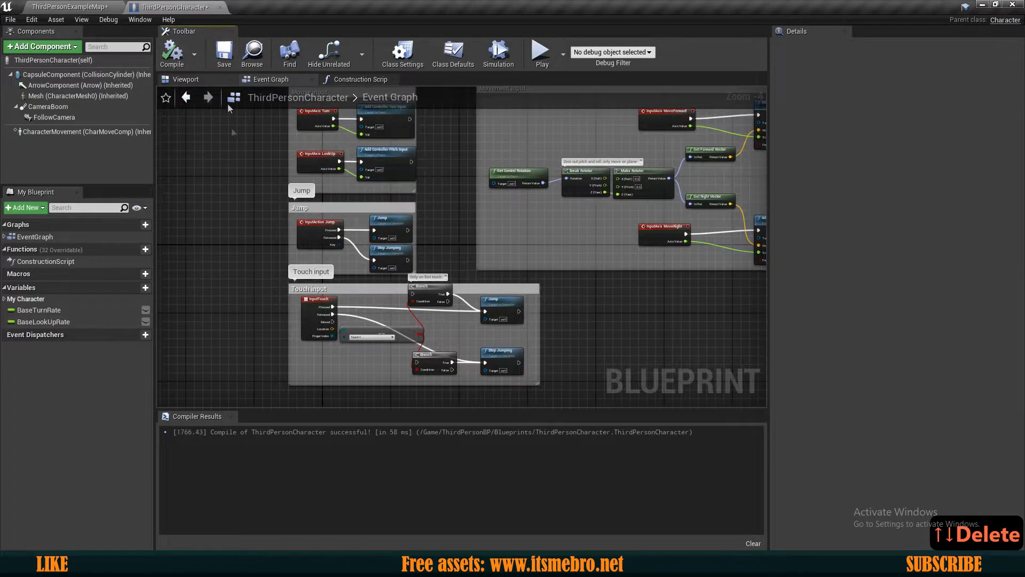
{"action": "right_click_drag", "start_coordinate": [254, 171], "coordinate": [292, 244]}
{"action": "left_click", "coordinate": [231, 53]}
{"action": "right_click_drag", "start_coordinate": [313, 187], "coordinate": [314, 258]}
{"action": "scroll", "coordinate": [297, 271], "scroll_direction": "up", "scroll_amount": 1}
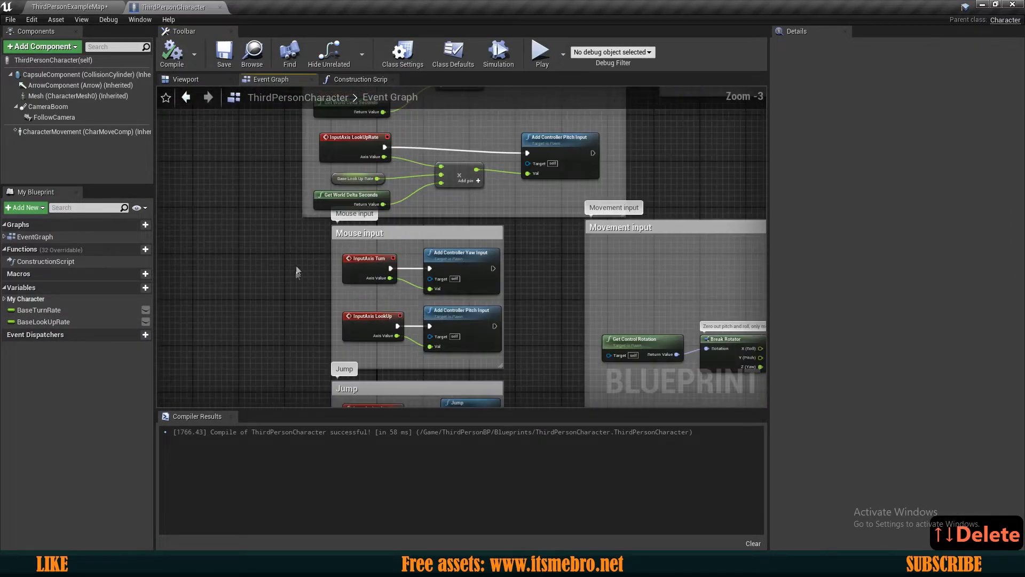
{"action": "right_click_drag", "start_coordinate": [295, 304], "coordinate": [286, 238]}
{"action": "scroll", "coordinate": [286, 239], "scroll_direction": "down", "scroll_amount": 1}
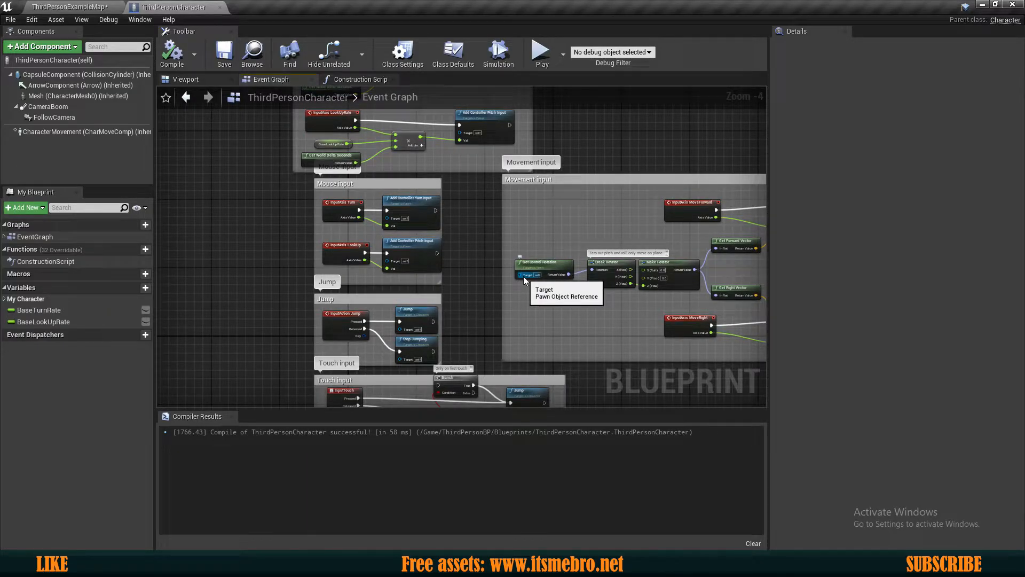
Step: Create an Actor blueprint with the default name in the level editor's current Blueprints folder and open it
{"action": "left_click", "coordinate": [69, 6]}
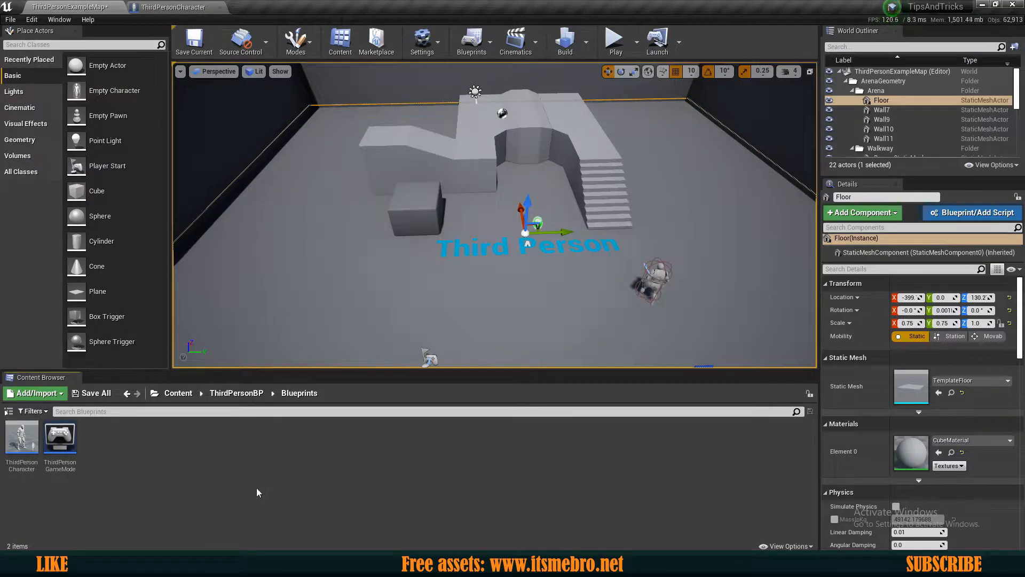
{"action": "right_click", "coordinate": [256, 492]}
{"action": "left_click", "coordinate": [315, 229]}
{"action": "left_click", "coordinate": [419, 197]}
{"action": "key", "text": "Return"}
{"action": "double_click", "coordinate": [8, 448]}
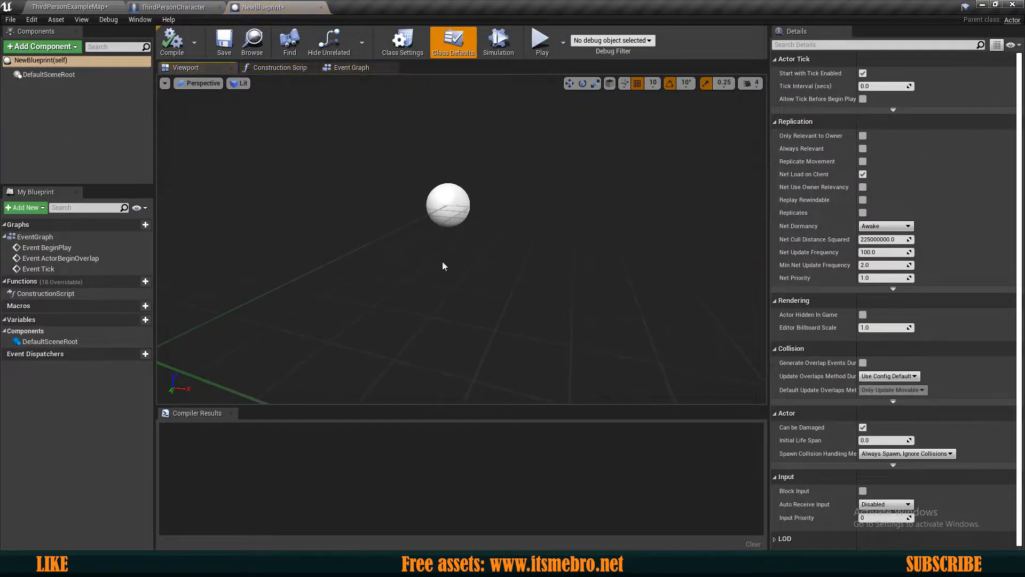
Step: Show the new blueprint's Event Graph and view its default event nodes
{"action": "left_click", "coordinate": [351, 67]}
{"action": "scroll", "coordinate": [351, 261], "scroll_direction": "down", "scroll_amount": 2}
{"action": "right_click_drag", "start_coordinate": [389, 277], "coordinate": [337, 255]}
{"action": "right_click_drag", "start_coordinate": [330, 198], "coordinate": [317, 240]}
{"action": "scroll", "coordinate": [317, 240], "scroll_direction": "up", "scroll_amount": 1}
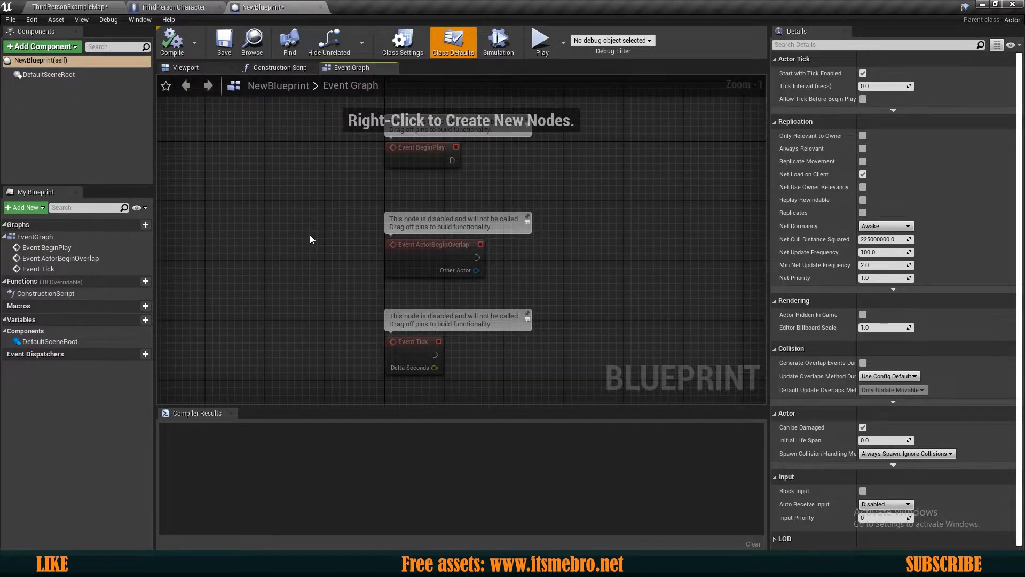
Step: Search all blueprints for "Begin play" with Find in Blueprints and look through the results
{"action": "key", "text": "ctrl+shift+f"}
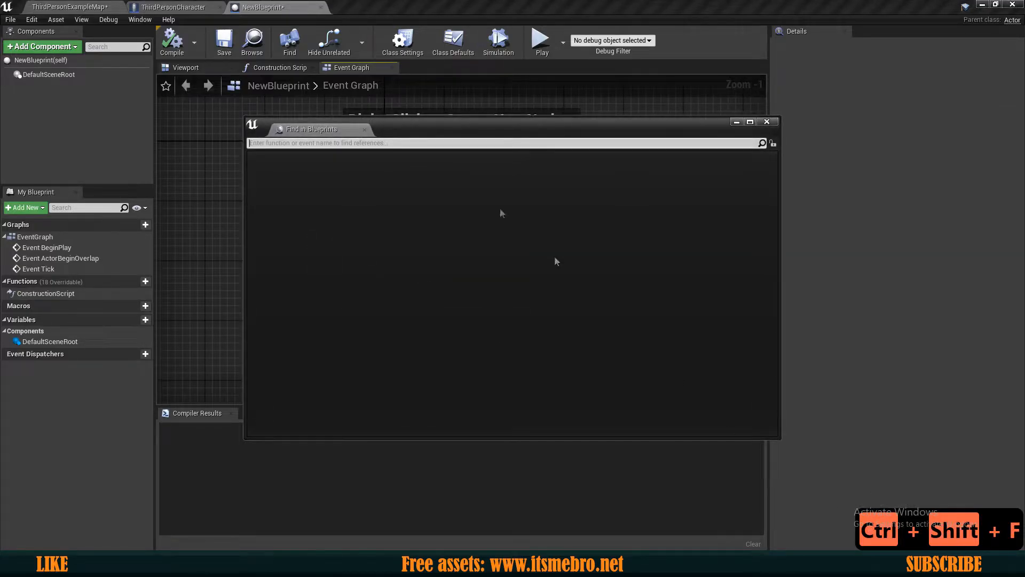
{"action": "left_click_drag", "start_coordinate": [406, 136], "coordinate": [364, 133]}
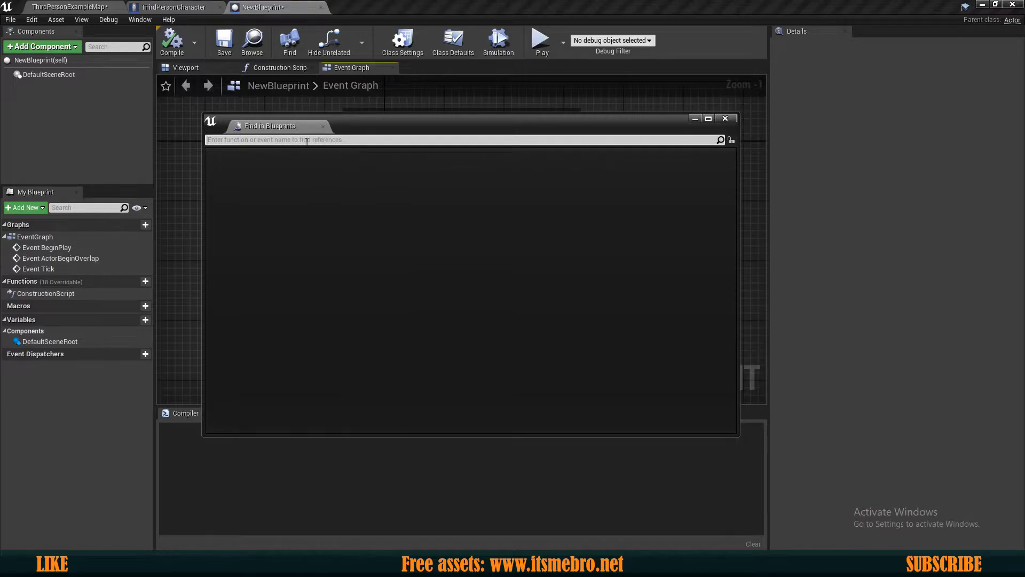
{"action": "type", "text": "Begin play"}
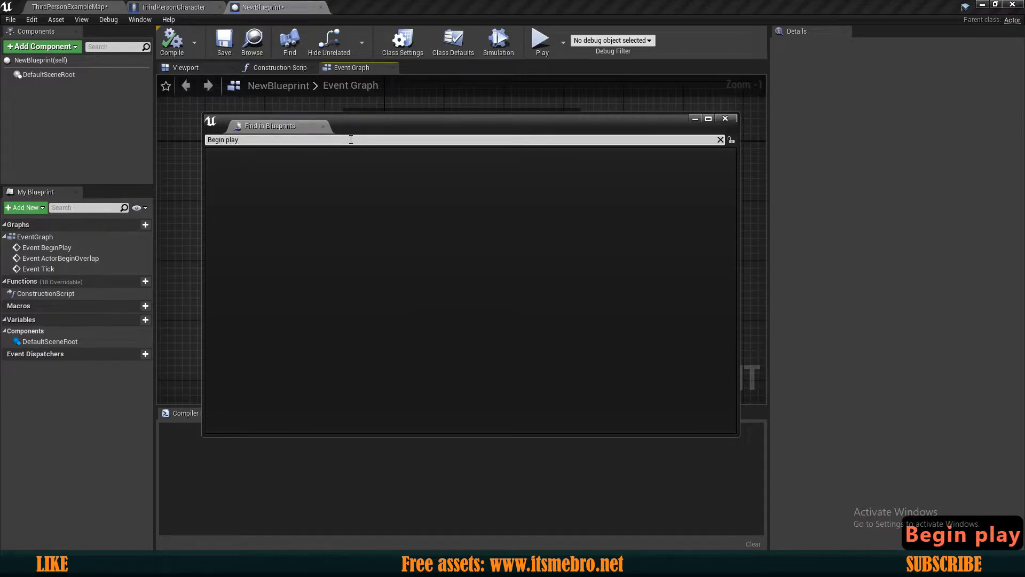
{"action": "key", "text": "Return"}
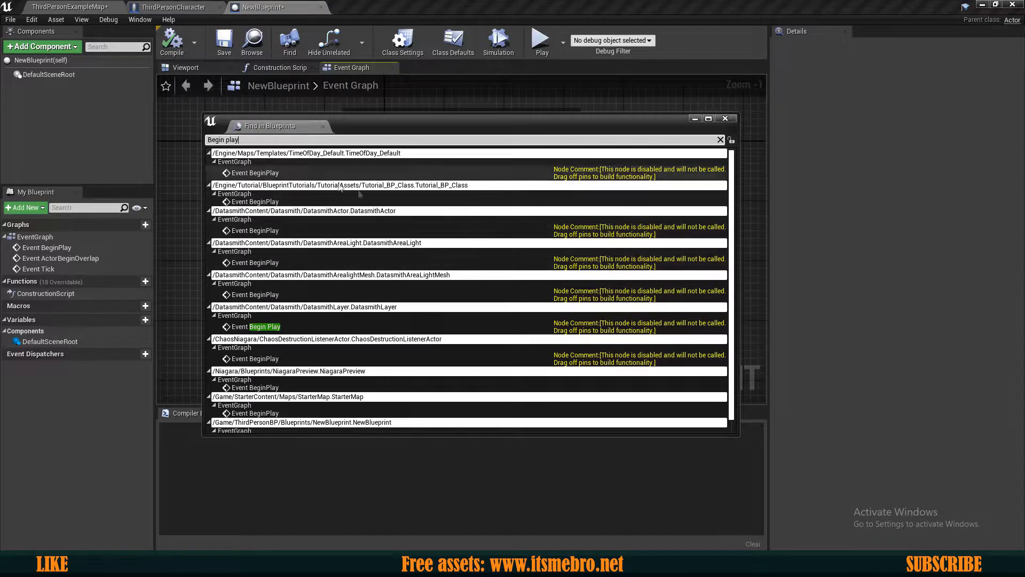
{"action": "scroll", "coordinate": [302, 235], "scroll_direction": "down", "scroll_amount": 1}
{"action": "scroll", "coordinate": [302, 234], "scroll_direction": "up", "scroll_amount": 1}
{"action": "scroll", "coordinate": [349, 246], "scroll_direction": "down", "scroll_amount": 1}
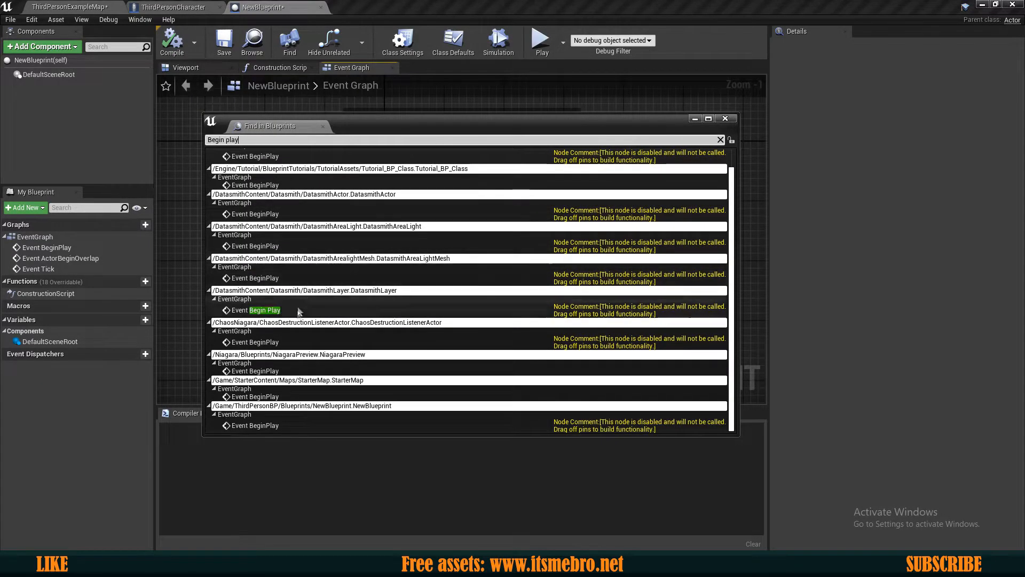
{"action": "scroll", "coordinate": [351, 322], "scroll_direction": "up", "scroll_amount": 1}
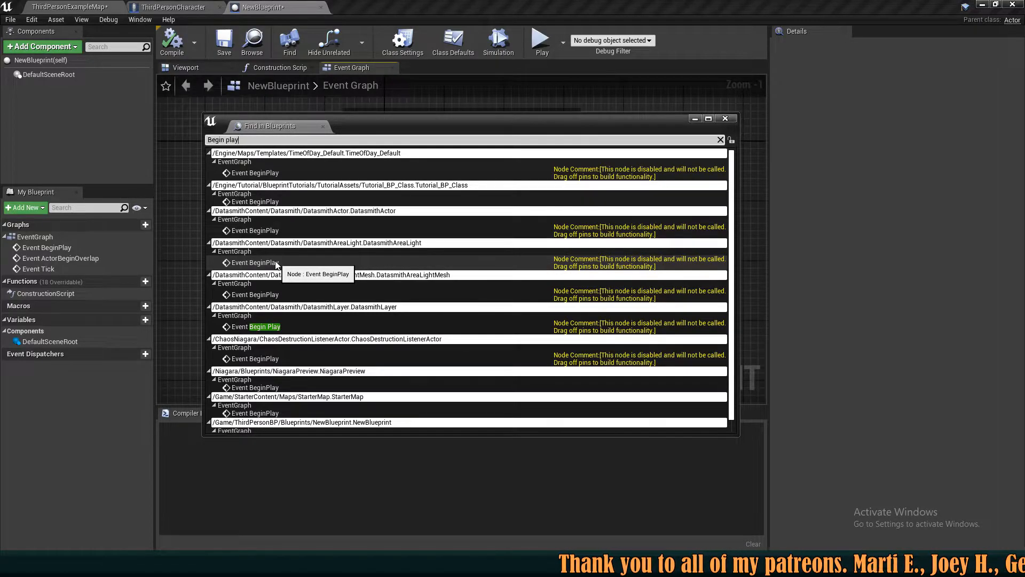
{"action": "scroll", "coordinate": [276, 265], "scroll_direction": "down", "scroll_amount": 1}
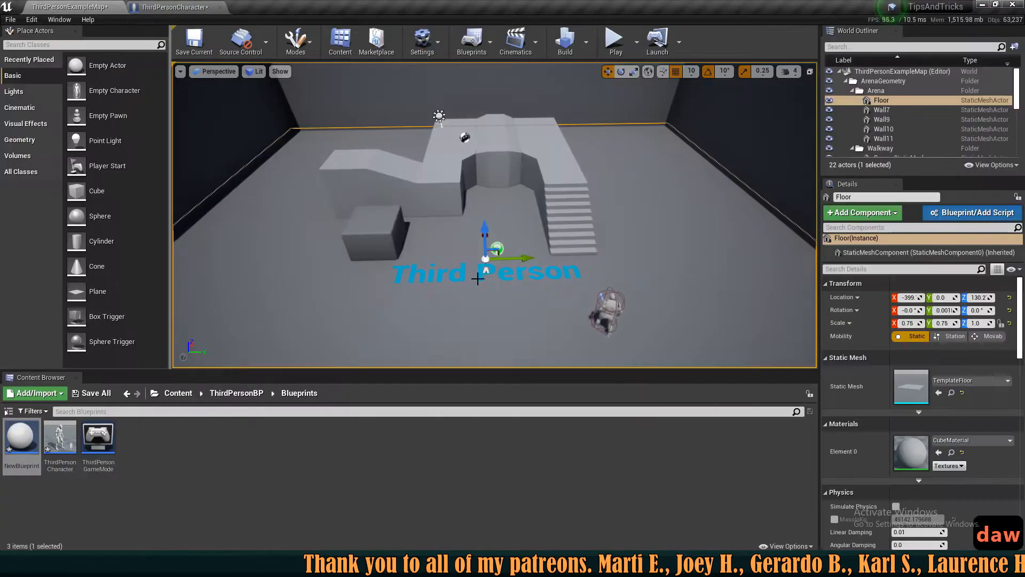
{"action": "key", "text": "d"}
{"action": "key", "text": "a"}
{"action": "key", "text": "d"}
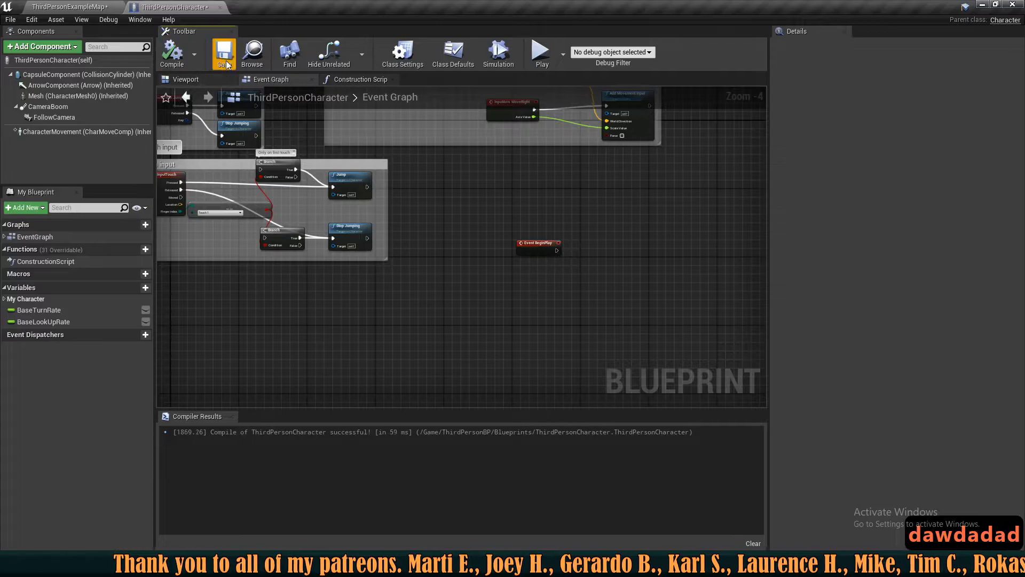
Step: Save the ThirdPersonCharacter blueprint and delete the Event BeginPlay node from its Event Graph
{"action": "left_click", "coordinate": [225, 59]}
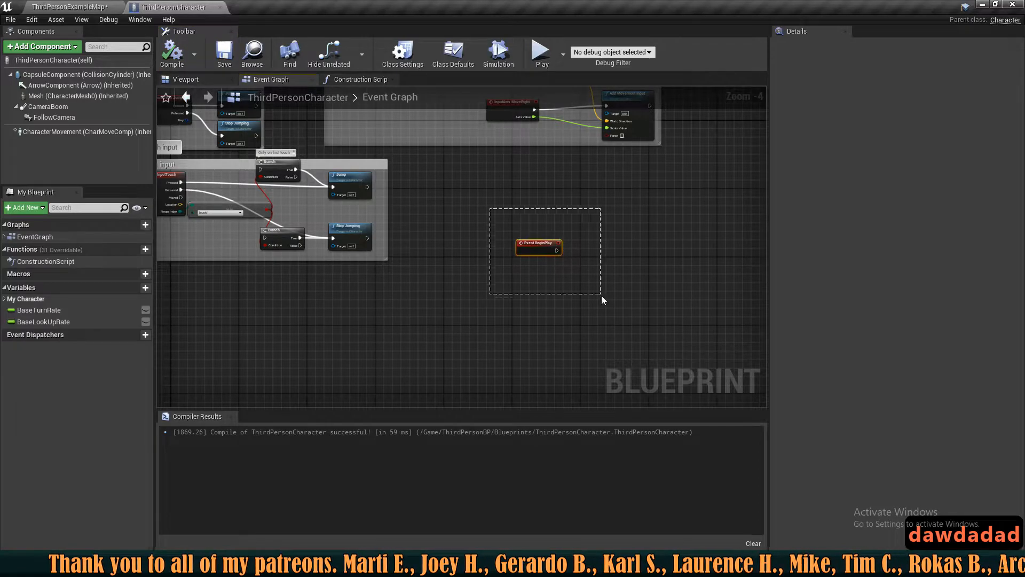
{"action": "key", "text": "Delete"}
Step: Add a keyboard 1 input event node in the empty area below the Touch input group
{"action": "scroll", "coordinate": [384, 247], "scroll_direction": "up", "scroll_amount": 4}
{"action": "right_click", "coordinate": [315, 281]}
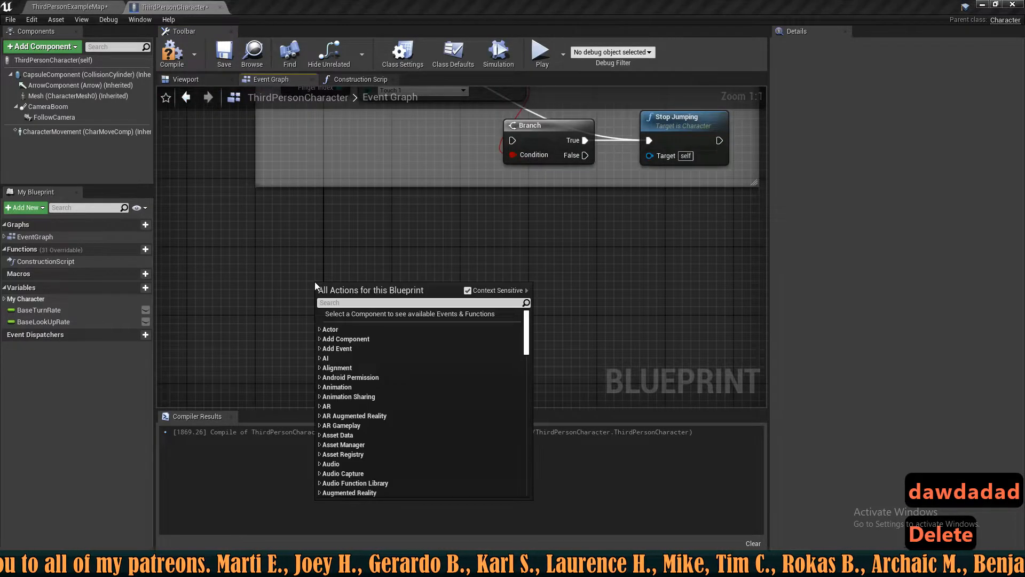
{"action": "type", "text": "keyboard"}
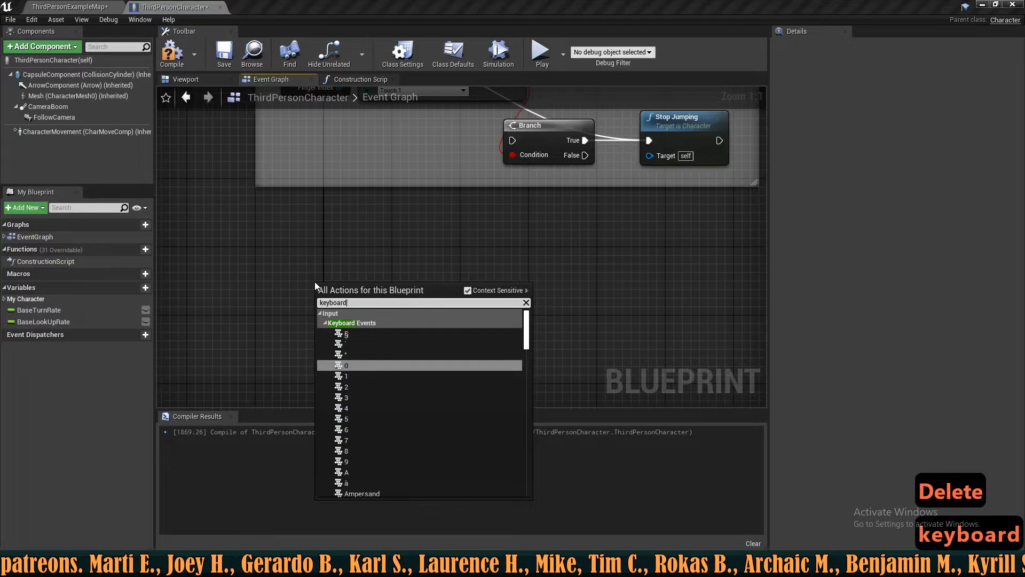
{"action": "type", "text": " 1"}
{"action": "key", "text": "Return"}
{"action": "left_click_drag", "start_coordinate": [358, 307], "coordinate": [354, 321]}
{"action": "left_click", "coordinate": [442, 283]}
{"action": "right_click_drag", "start_coordinate": [441, 283], "coordinate": [393, 195]}
Step: Add a new variable named adfs to the ThirdPersonCharacter blueprint
{"action": "left_click", "coordinate": [123, 289]}
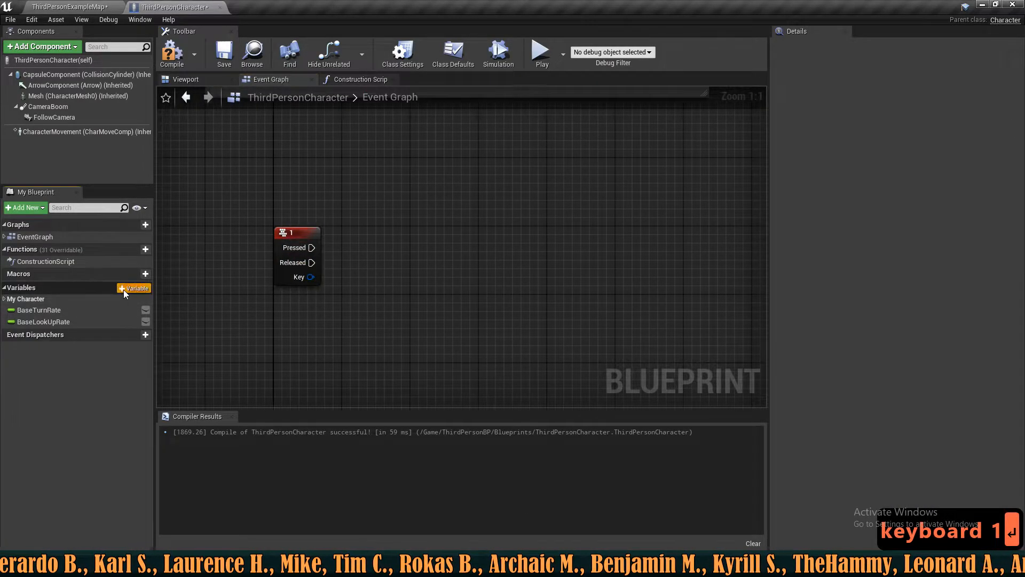
{"action": "left_click", "coordinate": [123, 290]}
{"action": "type", "text": "adfs"}
{"action": "key", "text": "Return"}
Step: Make adfs a single Integer variable instead of an array, with Instance Editable turned off
{"action": "left_click", "coordinate": [876, 85]}
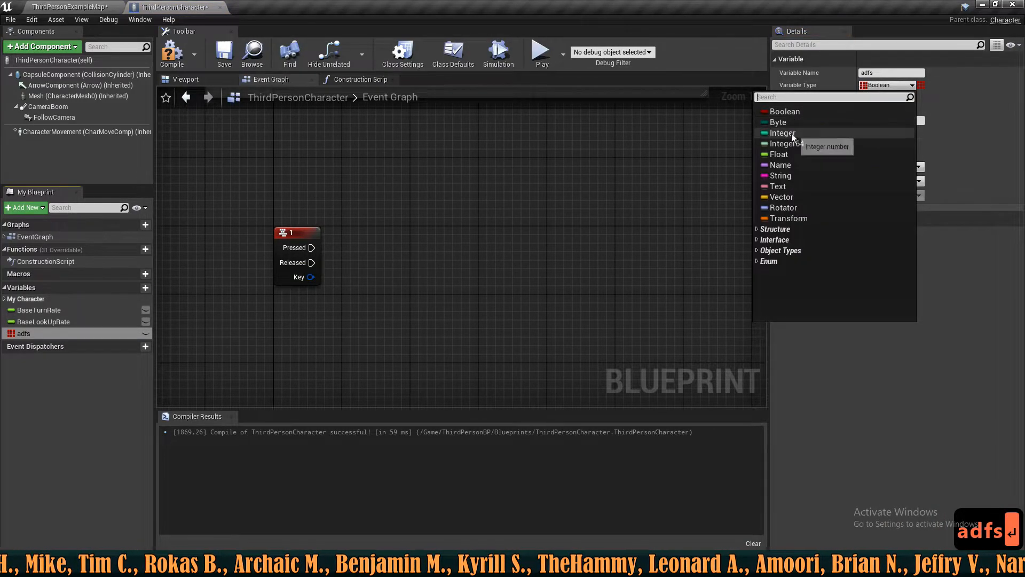
{"action": "left_click", "coordinate": [790, 131]}
{"action": "left_click", "coordinate": [921, 86]}
{"action": "left_click", "coordinate": [922, 94]}
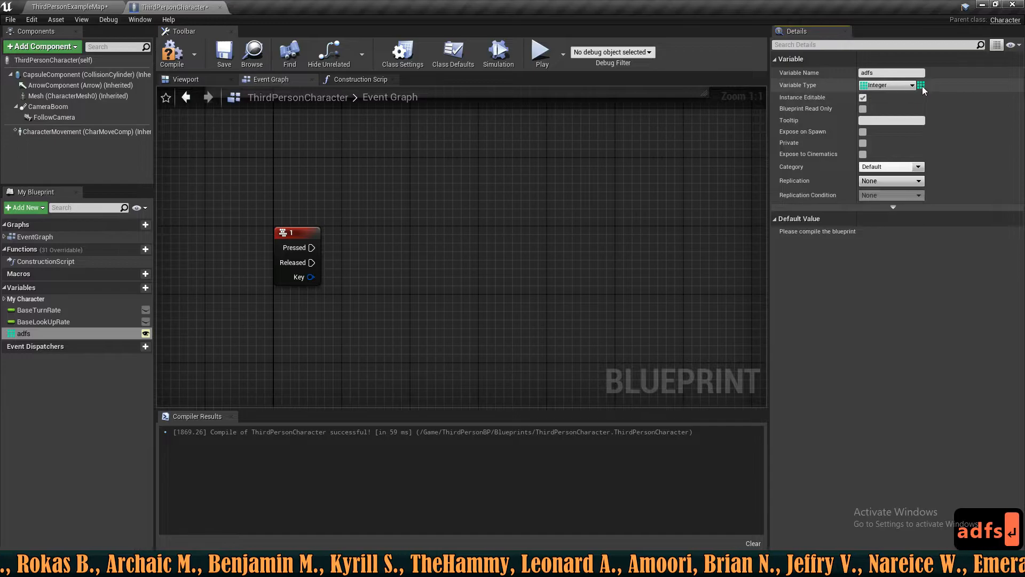
{"action": "left_click", "coordinate": [863, 98]}
{"action": "left_click", "coordinate": [863, 98]}
Step: Place an Adfs getter beside the keyboard 1 event and feed its output into a new Increment Int node
{"action": "left_click_drag", "start_coordinate": [24, 334], "coordinate": [425, 267]}
{"action": "left_click", "coordinate": [360, 285]}
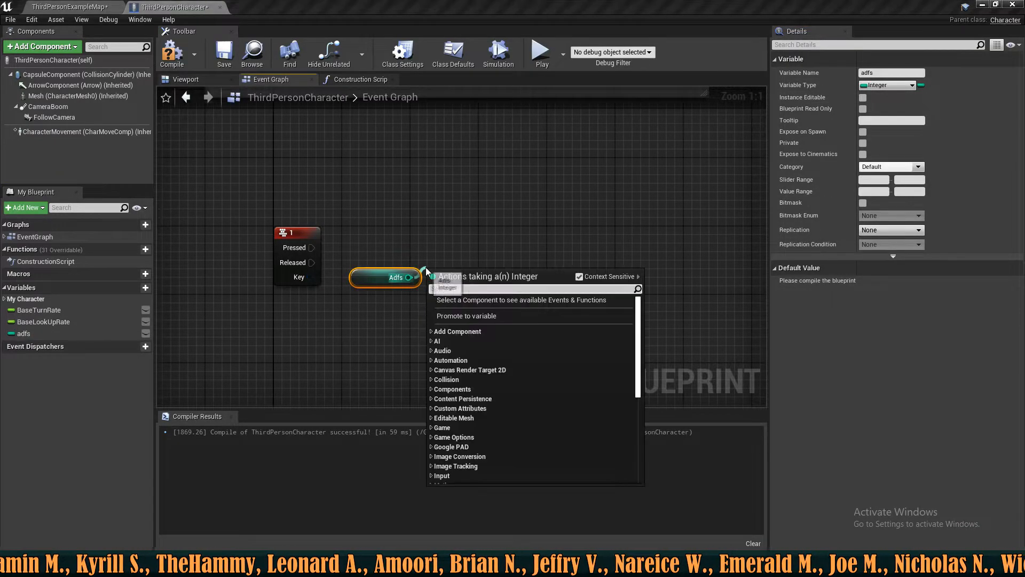
{"action": "type", "text": "++"}
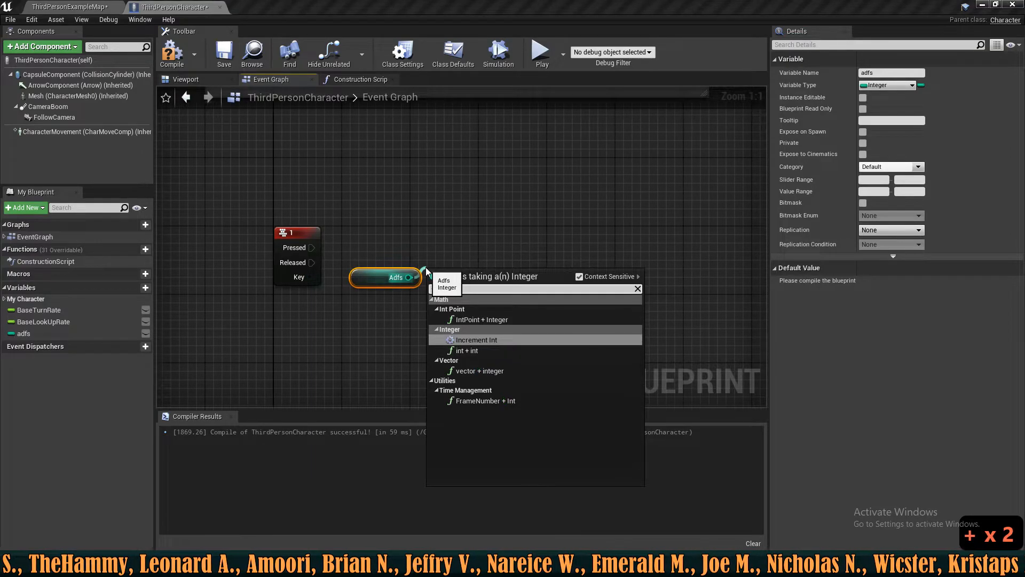
{"action": "key", "text": "Down"}
{"action": "key", "text": "Up"}
{"action": "key", "text": "Return"}
Step: Connect the 1 event's Pressed output to the increment node and line up the increment and Adfs nodes beside it
{"action": "left_click_drag", "start_coordinate": [437, 282], "coordinate": [312, 247]}
{"action": "left_click_drag", "start_coordinate": [467, 285], "coordinate": [470, 251]}
{"action": "left_click_drag", "start_coordinate": [382, 277], "coordinate": [365, 260]}
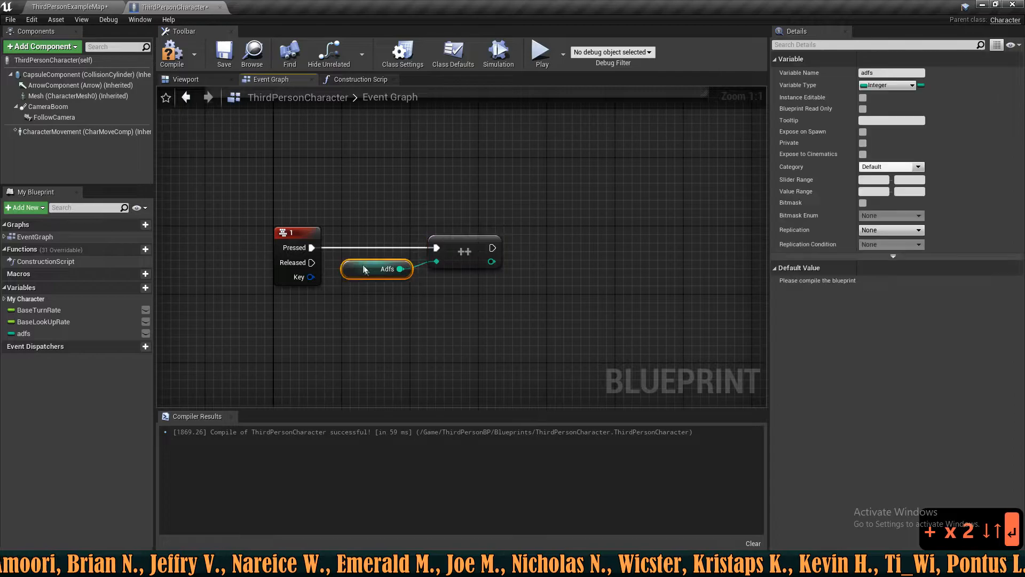
Step: Compile the blueprint, start a play session with the preview window moved off the nodes, and trigger the keyboard 1 event
{"action": "left_click", "coordinate": [189, 108]}
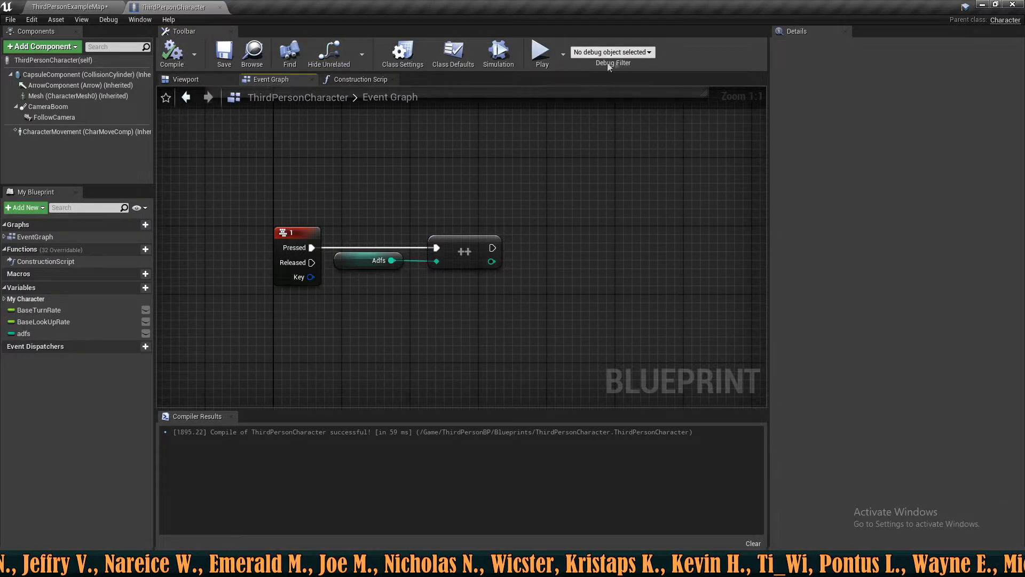
{"action": "left_click", "coordinate": [540, 52]}
{"action": "left_click_drag", "start_coordinate": [516, 88], "coordinate": [595, 170]}
{"action": "left_click_drag", "start_coordinate": [250, 159], "coordinate": [603, 266]}
{"action": "key", "text": "1"}
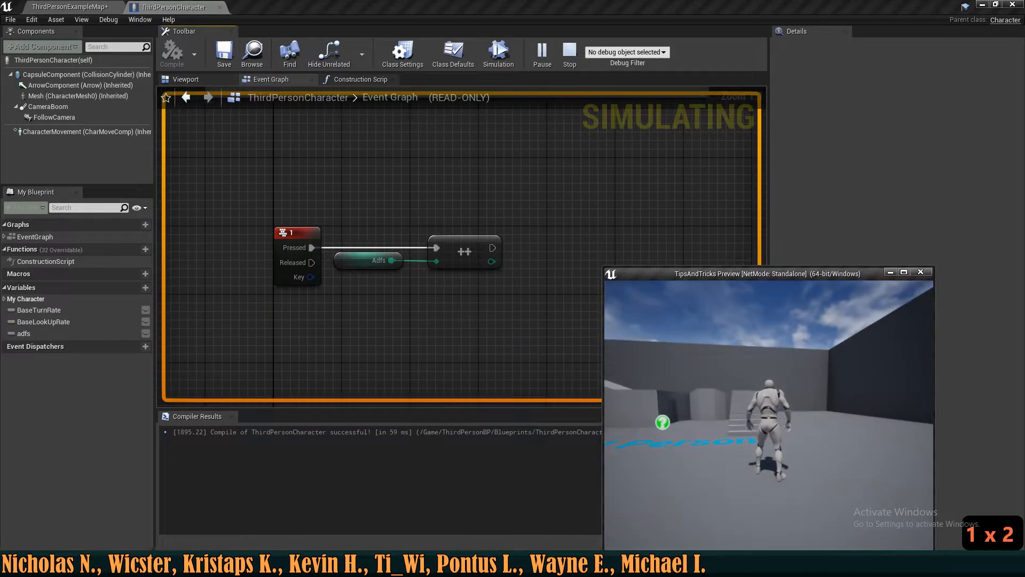
Step: Release the cursor from the game and set the debug filter to the running ThirdPersonCharacter instance
{"action": "key", "text": "shift+F1"}
{"action": "left_click", "coordinate": [619, 75]}
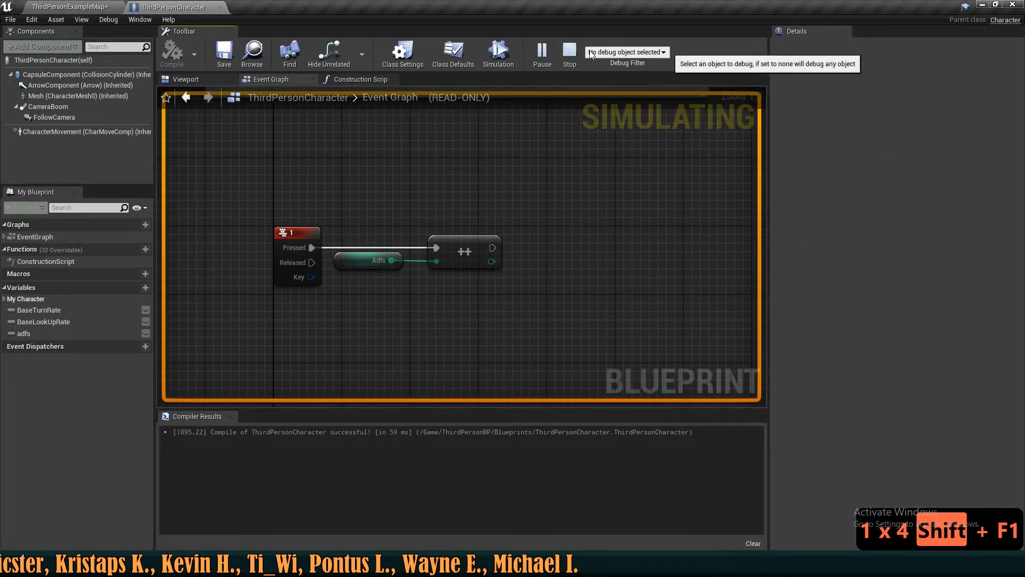
{"action": "left_click", "coordinate": [627, 52]}
{"action": "left_click", "coordinate": [608, 64]}
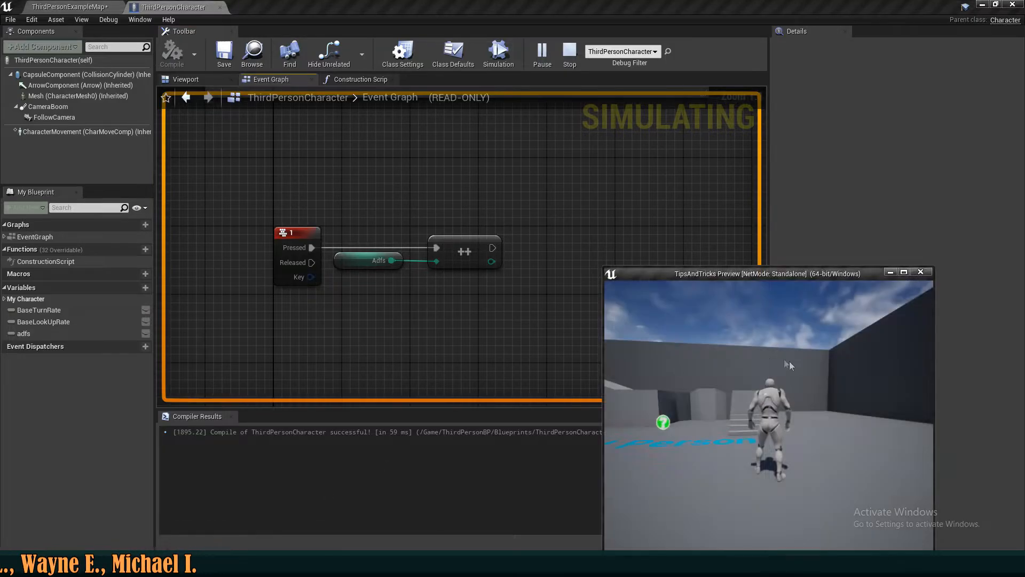
Step: Trigger the keyboard 1 event repeatedly to observe the execution flow in the graph, and end the play session
{"action": "key", "text": "1"}
{"action": "key", "text": "1"}
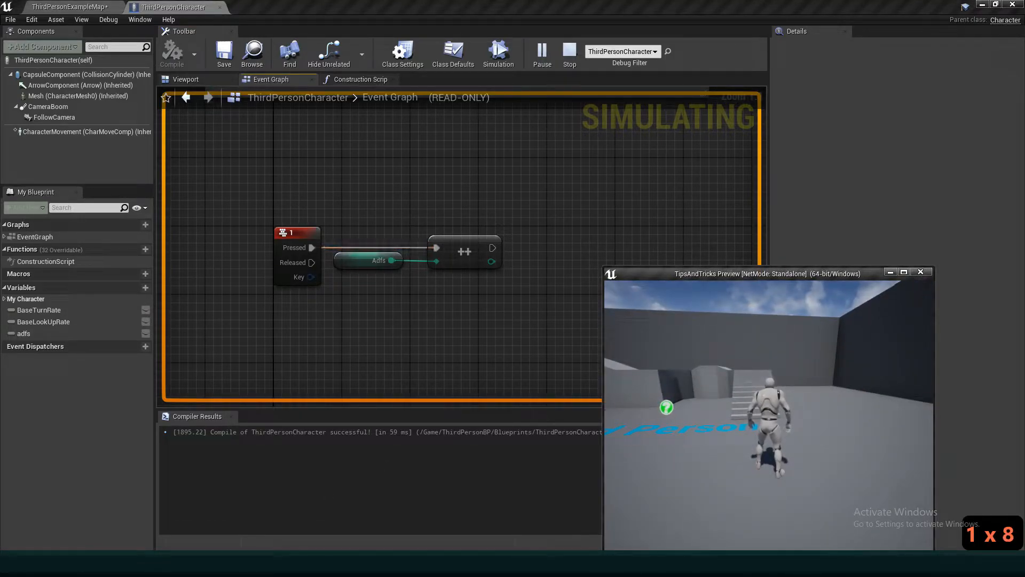
{"action": "key", "text": "1"}
{"action": "key", "text": "1"}
{"action": "key", "text": "1"}
{"action": "key", "text": "1"}
{"action": "key", "text": "1"}
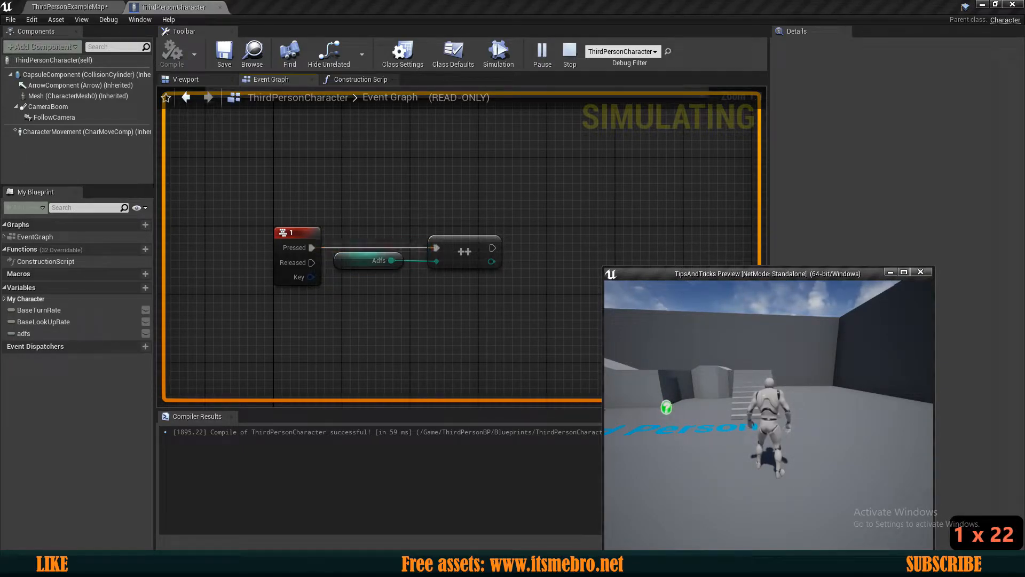
{"action": "key", "text": "Escape"}
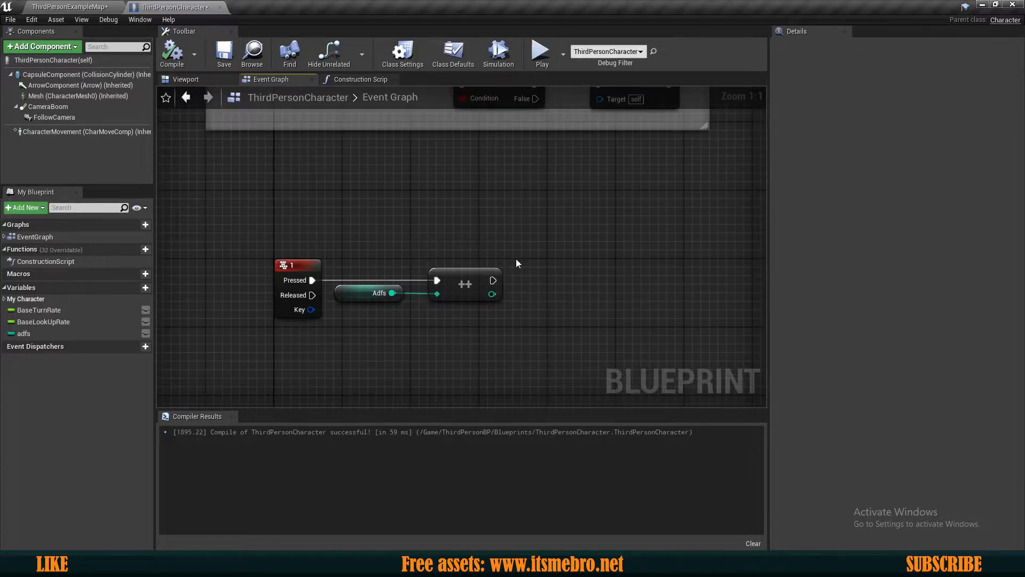
Step: Turn on watching of the value for the Adfs getter's output pin
{"action": "left_click", "coordinate": [384, 289]}
{"action": "left_click", "coordinate": [432, 320]}
{"action": "right_click_drag", "start_coordinate": [477, 322], "coordinate": [408, 320]}
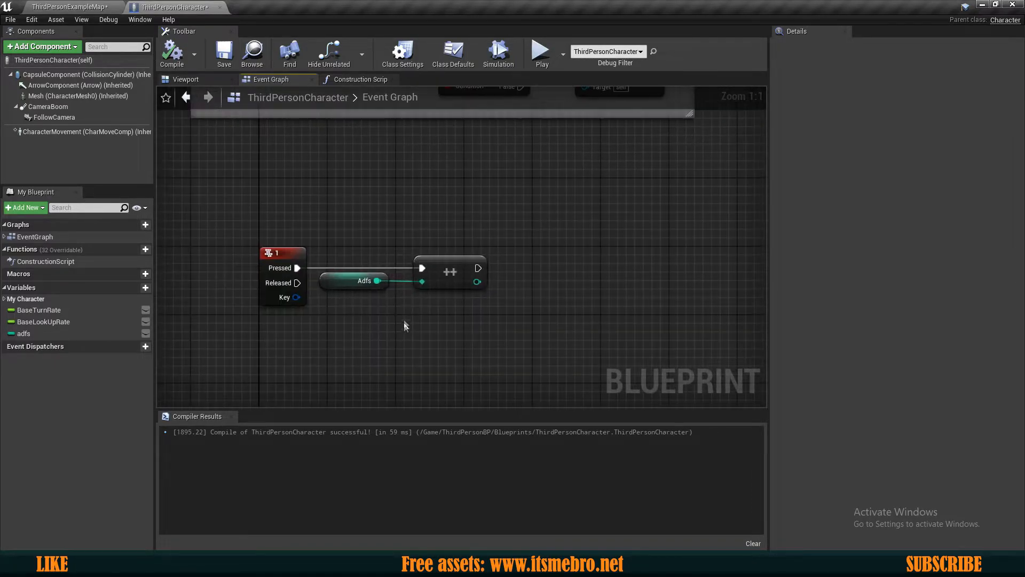
{"action": "left_click", "coordinate": [351, 280]}
{"action": "right_click", "coordinate": [378, 281]}
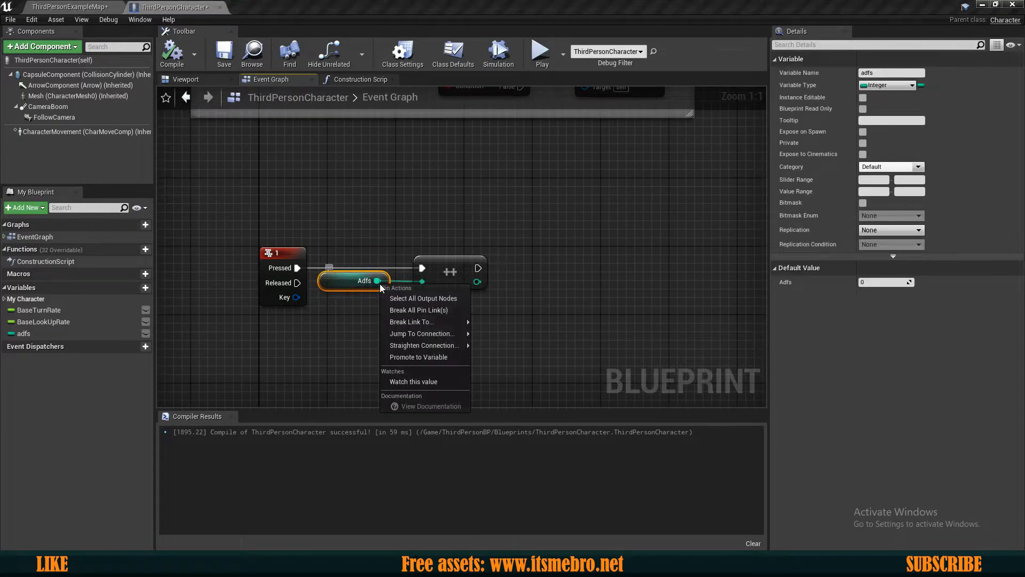
{"action": "left_click", "coordinate": [411, 382]}
Step: Move the Adfs getter lower so its watch bubble sits clear of the execution wire, and deselect it
{"action": "left_click_drag", "start_coordinate": [357, 285], "coordinate": [341, 300]}
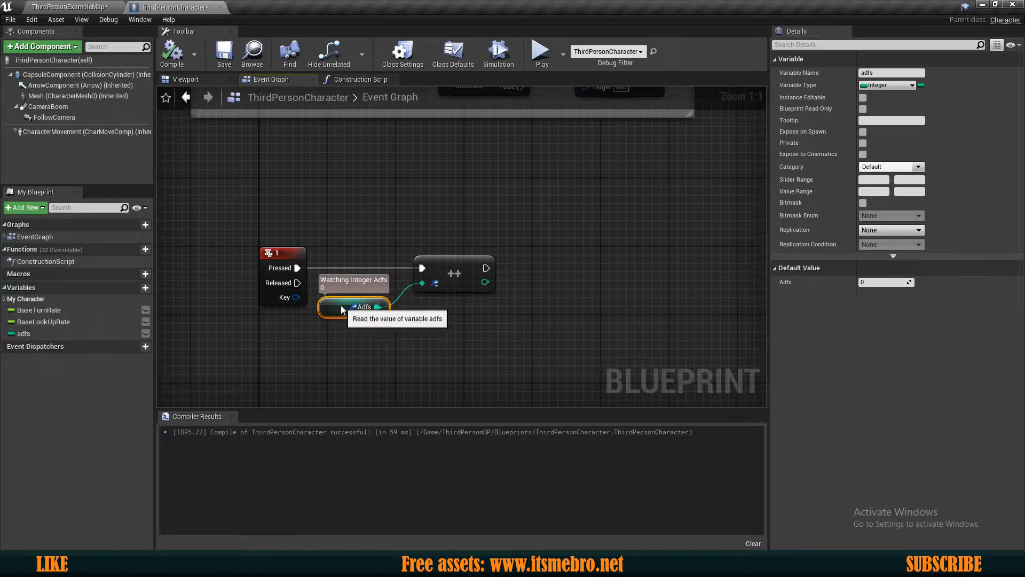
{"action": "left_click", "coordinate": [332, 287]}
{"action": "left_click", "coordinate": [349, 307]}
{"action": "left_click", "coordinate": [367, 334]}
{"action": "left_click", "coordinate": [367, 312]}
{"action": "left_click", "coordinate": [322, 341]}
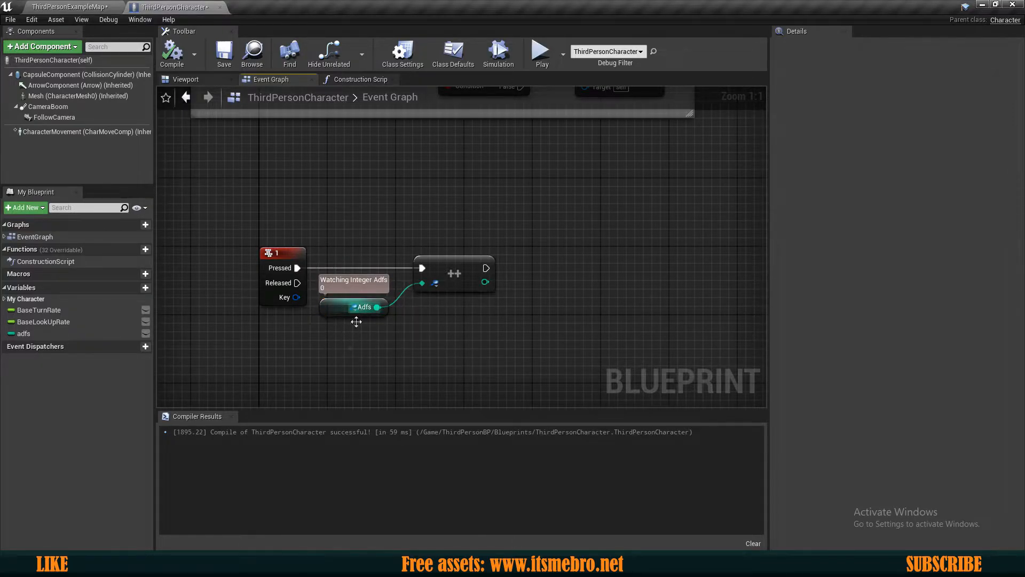
Step: Play the level and trigger the keyboard 1 event repeatedly to monitor the watched Adfs value, ending the session when done
{"action": "left_click", "coordinate": [532, 53]}
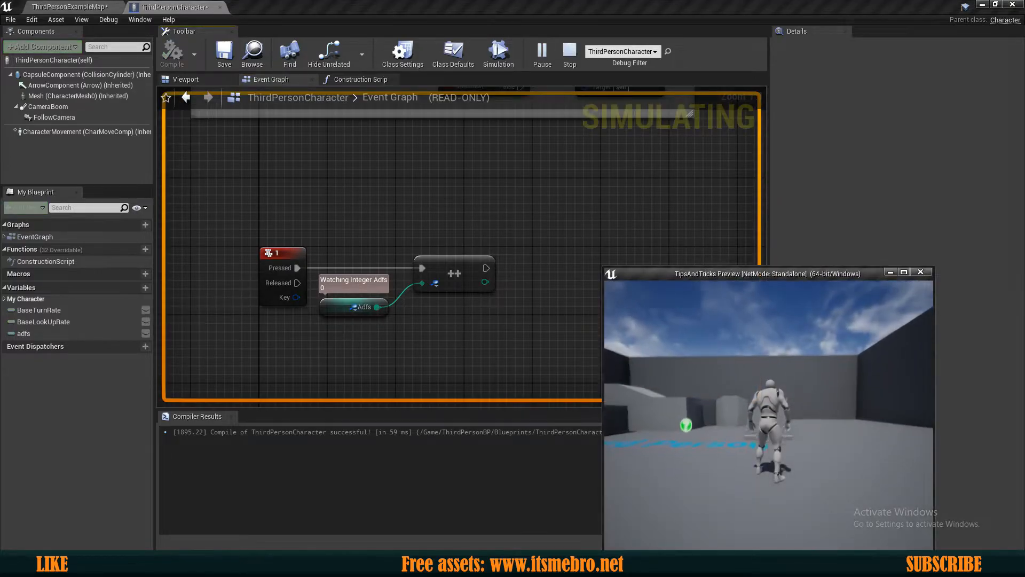
{"action": "key", "text": "1"}
{"action": "key", "text": "1"}
{"action": "key", "text": "1"}
{"action": "key", "text": "1"}
{"action": "key", "text": "1"}
{"action": "key", "text": "1"}
{"action": "key", "text": "1"}
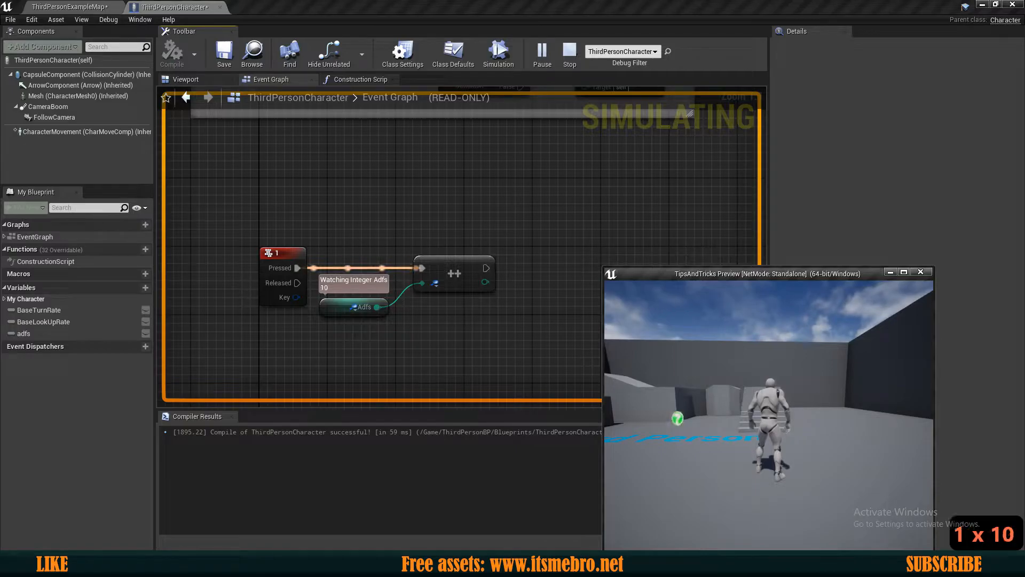
{"action": "key", "text": "1"}
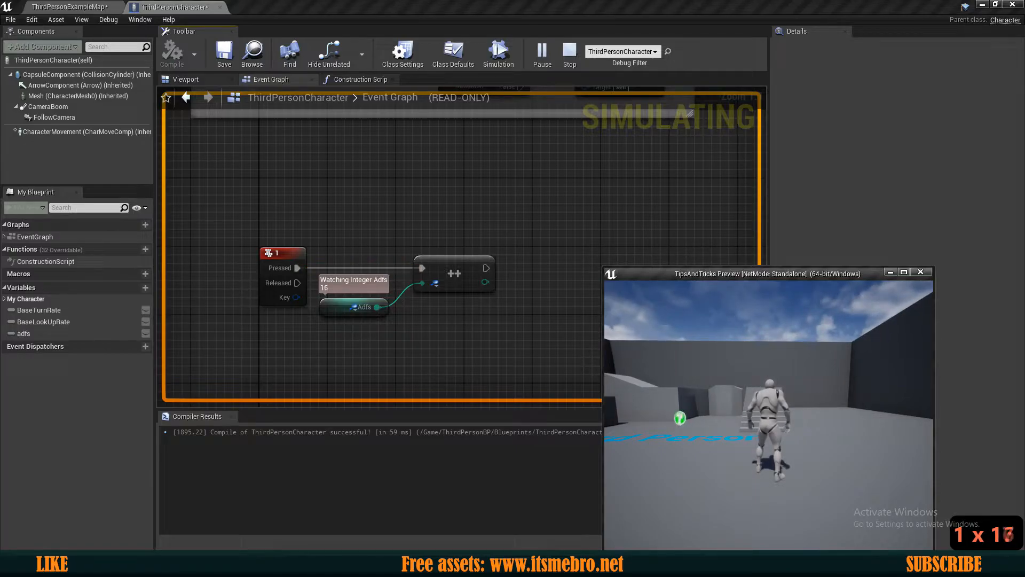
{"action": "key", "text": "1"}
{"action": "key", "text": "Escape"}
Step: Compile the ThirdPersonCharacter blueprint and close its editor
{"action": "scroll", "coordinate": [490, 304], "scroll_direction": "down", "scroll_amount": 9}
{"action": "scroll", "coordinate": [490, 305], "scroll_direction": "up", "scroll_amount": 4}
{"action": "mouse_move", "coordinate": [489, 304]}
{"action": "right_mouse_down"}
{"action": "mouse_move", "coordinate": [506, 277]}
{"action": "mouse_move", "coordinate": [485, 302]}
{"action": "right_mouse_up"}
{"action": "scroll", "coordinate": [506, 278], "scroll_direction": "down", "scroll_amount": 2}
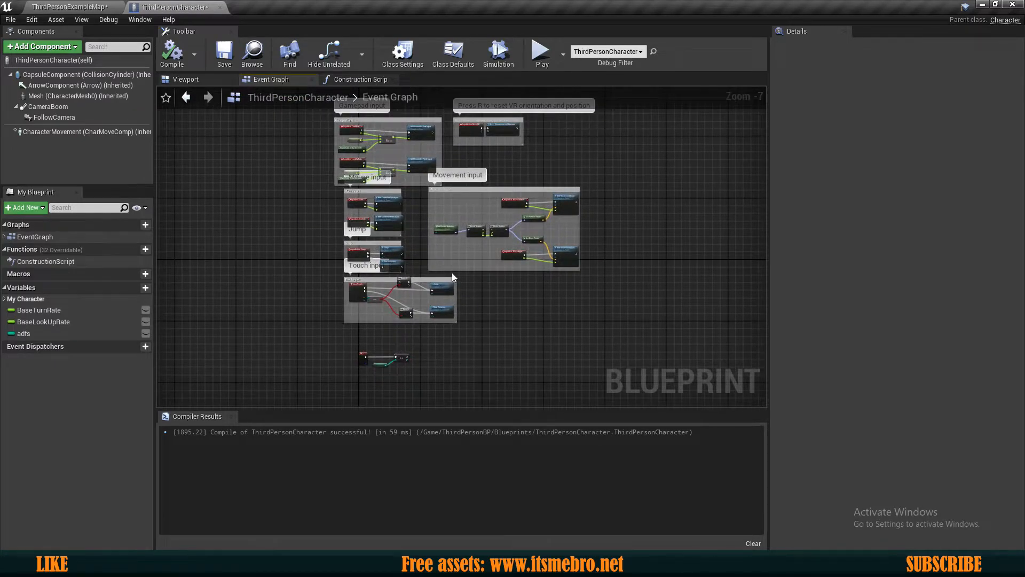
{"action": "left_click", "coordinate": [173, 69]}
{"action": "right_click_drag", "start_coordinate": [222, 210], "coordinate": [205, 155]}
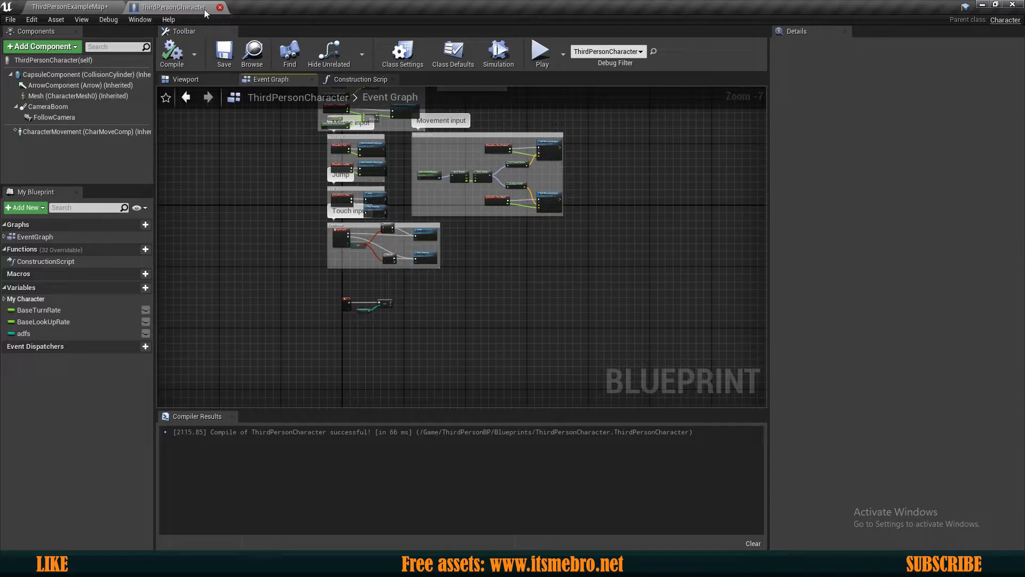
{"action": "middle_click", "coordinate": [174, 11]}
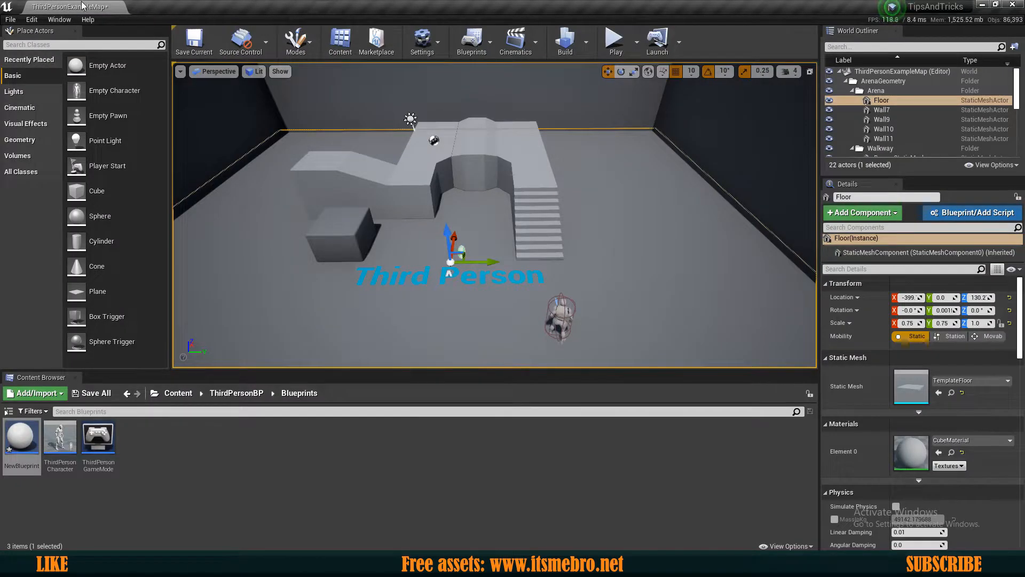
{"action": "left_click", "coordinate": [182, 434]}
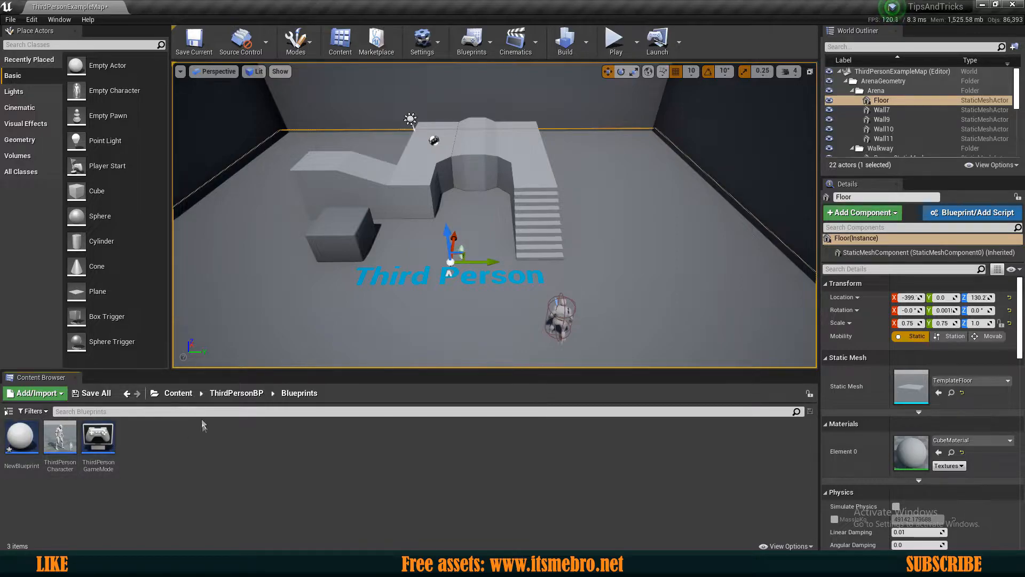
{"action": "key", "text": "s"}
{"action": "key", "text": "a"}
{"action": "mouse_move", "coordinate": [557, 208]}
{"action": "right_mouse_down"}
{"action": "mouse_move", "coordinate": [619, 219]}
{"action": "mouse_move", "coordinate": [545, 208]}
{"action": "mouse_move", "coordinate": [557, 209]}
{"action": "right_mouse_up"}
{"action": "key", "text": "w"}
{"action": "key", "text": "d"}
{"action": "key", "text": "s"}
{"action": "key", "text": "d"}
{"action": "key", "text": "a"}
{"action": "key", "text": "w"}
{"action": "key", "text": "d"}
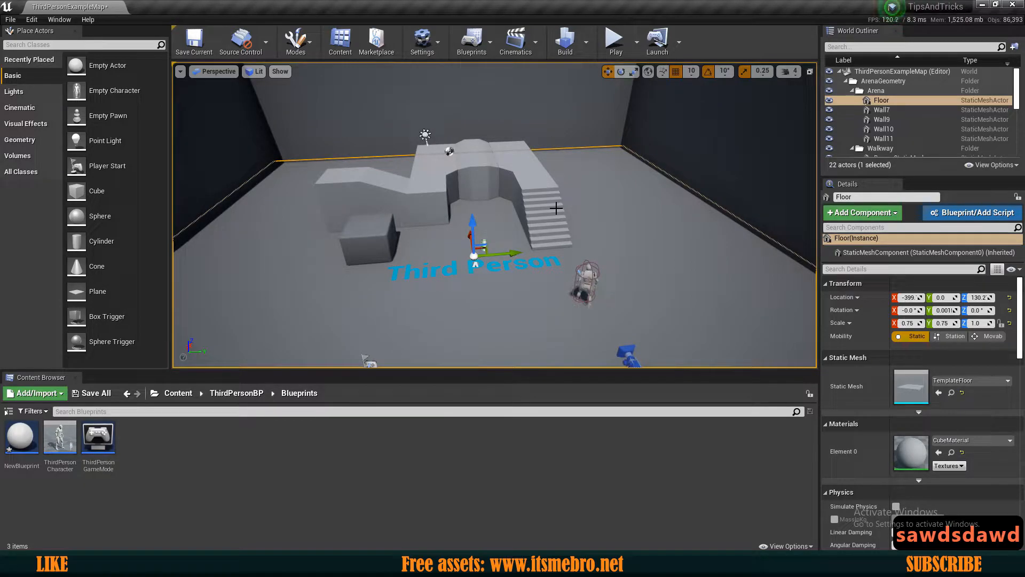
Step: Reopen the ThirdPersonCharacter blueprint and show the keyboard 1 nodes up close in its Event Graph
{"action": "double_click", "coordinate": [60, 437]}
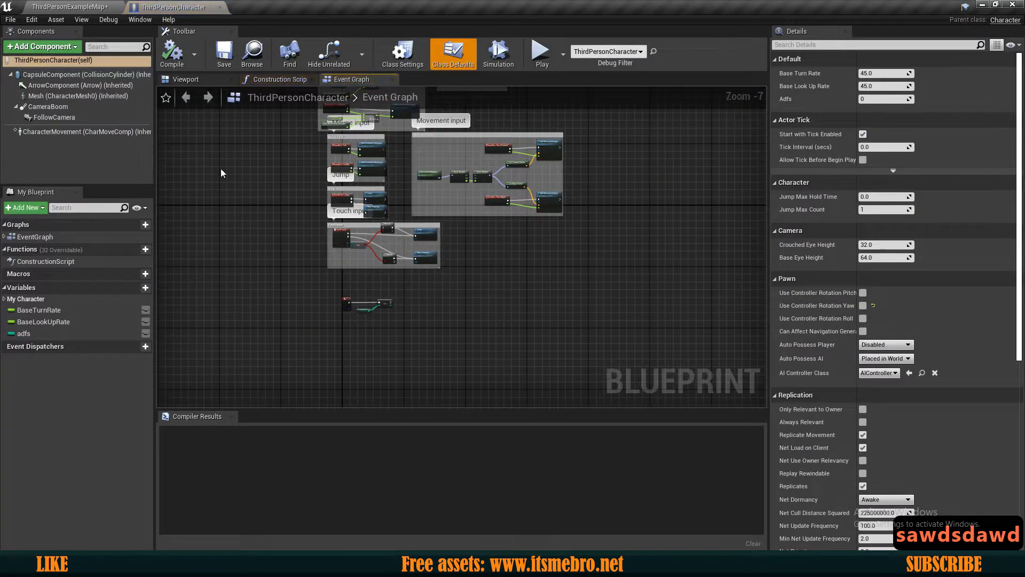
{"action": "scroll", "coordinate": [264, 223], "scroll_direction": "up", "scroll_amount": 7}
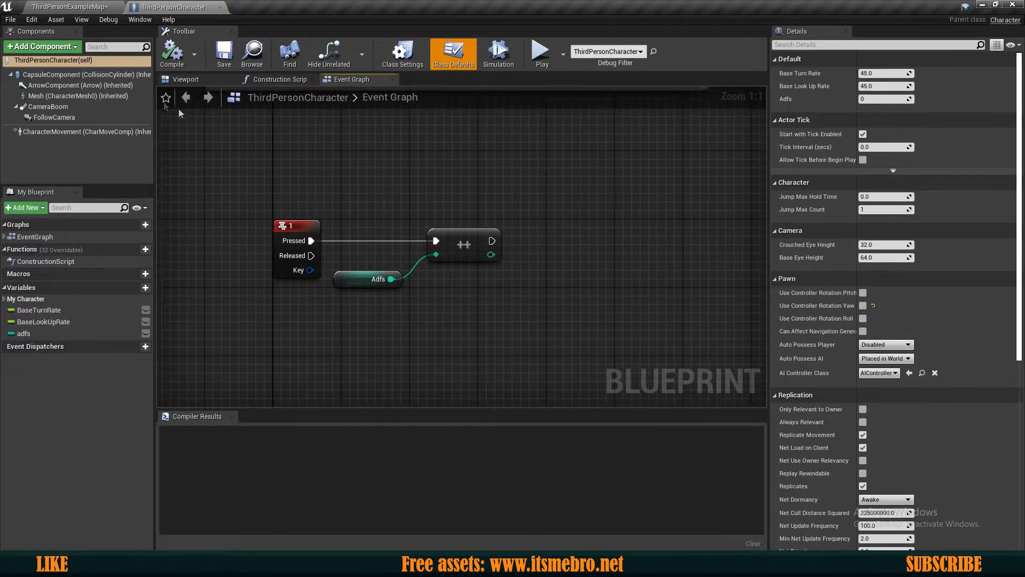
Step: Open the Editor Preferences from the level editor and dock them in the main window beside the ThirdPersonCharacter blueprint
{"action": "left_click", "coordinate": [86, 7]}
{"action": "left_click", "coordinate": [32, 19]}
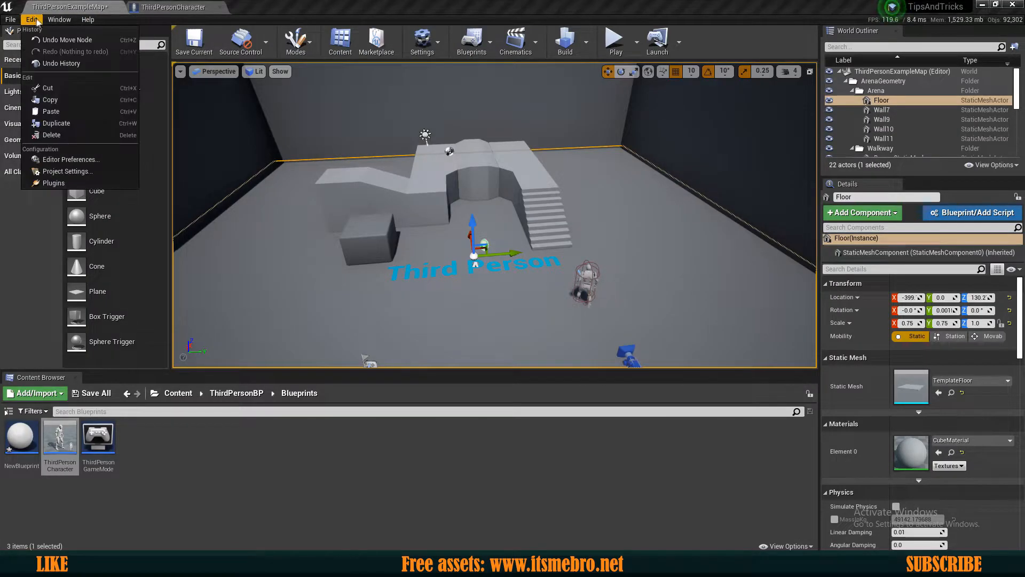
{"action": "left_click", "coordinate": [70, 160]}
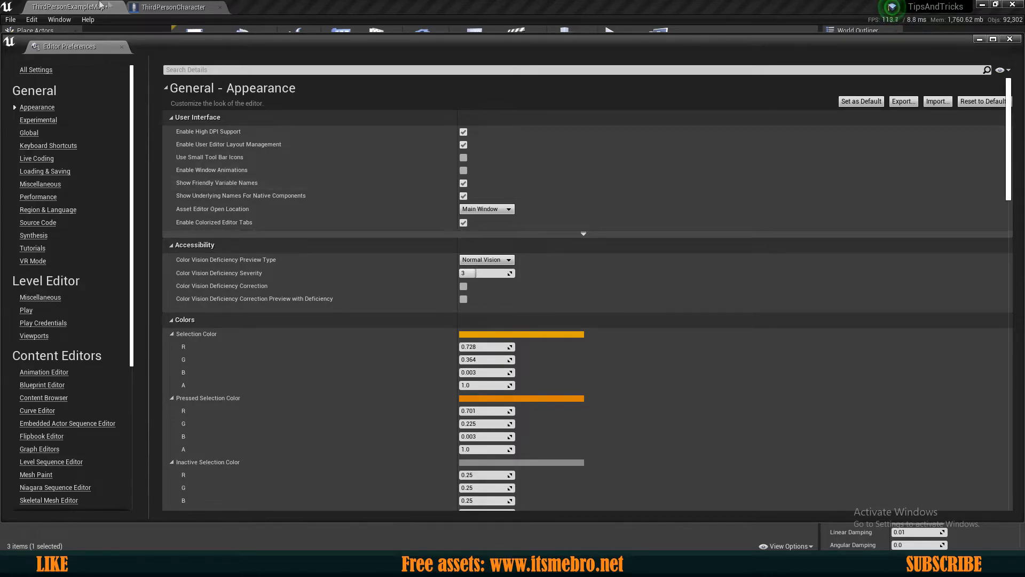
{"action": "left_click_drag", "start_coordinate": [64, 53], "coordinate": [273, 4]}
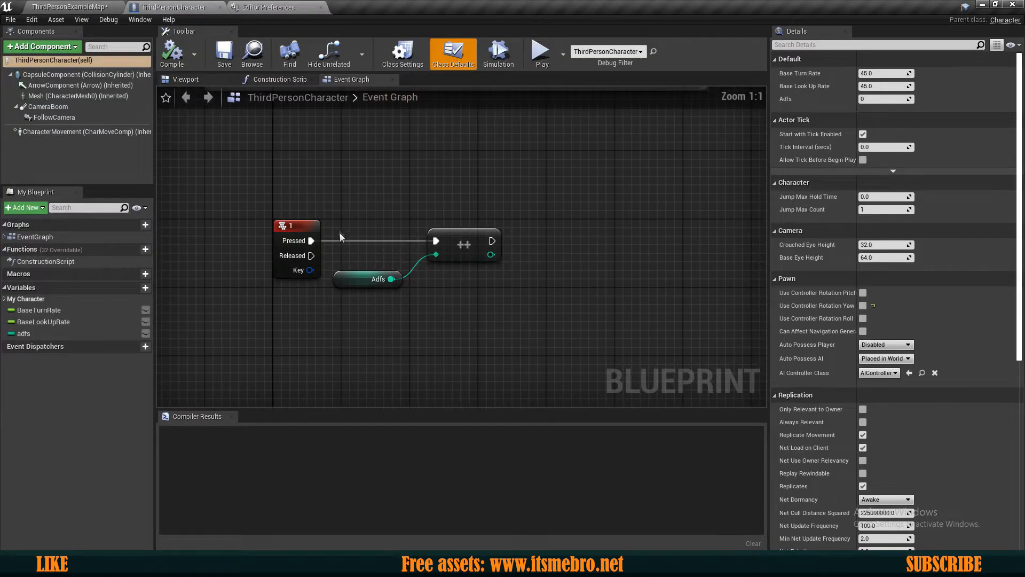
Step: Reposition the Adfs getter below the keyboard 1 event node so its wire curves up to the increment node
{"action": "left_click_drag", "start_coordinate": [345, 276], "coordinate": [273, 327]}
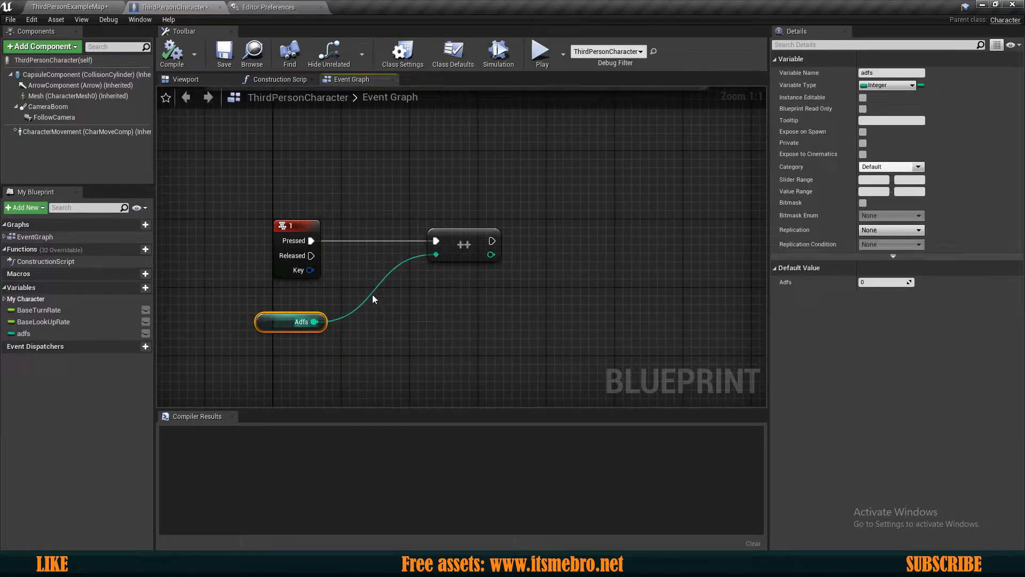
{"action": "right_click_drag", "start_coordinate": [371, 294], "coordinate": [394, 270]}
{"action": "mouse_move", "coordinate": [308, 297]}
{"action": "left_mouse_down"}
{"action": "mouse_move", "coordinate": [316, 270]}
{"action": "mouse_move", "coordinate": [306, 327]}
{"action": "mouse_move", "coordinate": [312, 380]}
{"action": "mouse_move", "coordinate": [306, 283]}
{"action": "mouse_move", "coordinate": [303, 389]}
{"action": "mouse_move", "coordinate": [297, 277]}
{"action": "mouse_move", "coordinate": [314, 282]}
{"action": "left_mouse_up"}
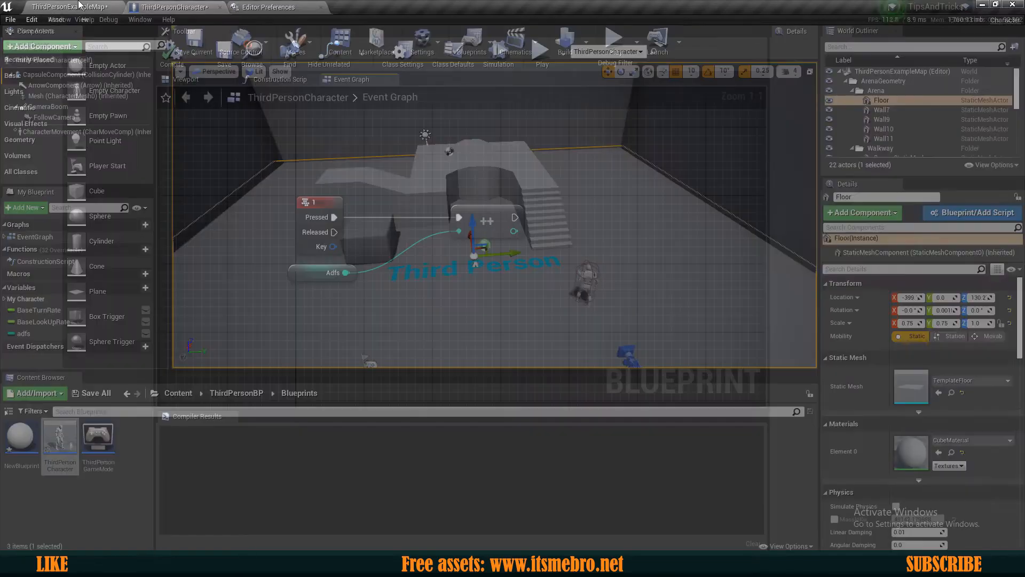
Step: Show the Graph Editors settings in the Editor Preferences and examine the Splines options
{"action": "left_click", "coordinate": [291, 5]}
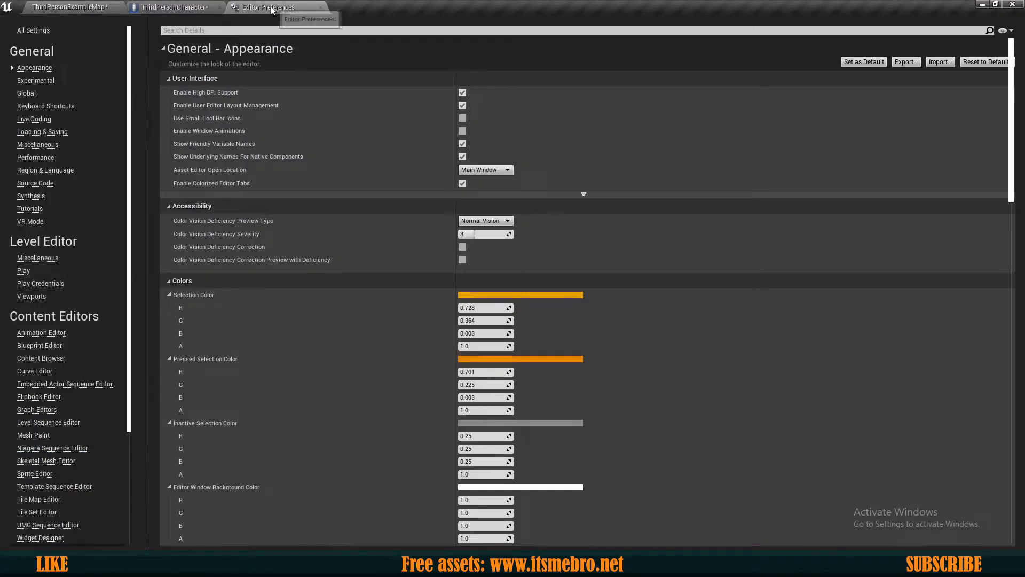
{"action": "scroll", "coordinate": [54, 347], "scroll_direction": "down", "scroll_amount": 1}
{"action": "left_click", "coordinate": [38, 376]}
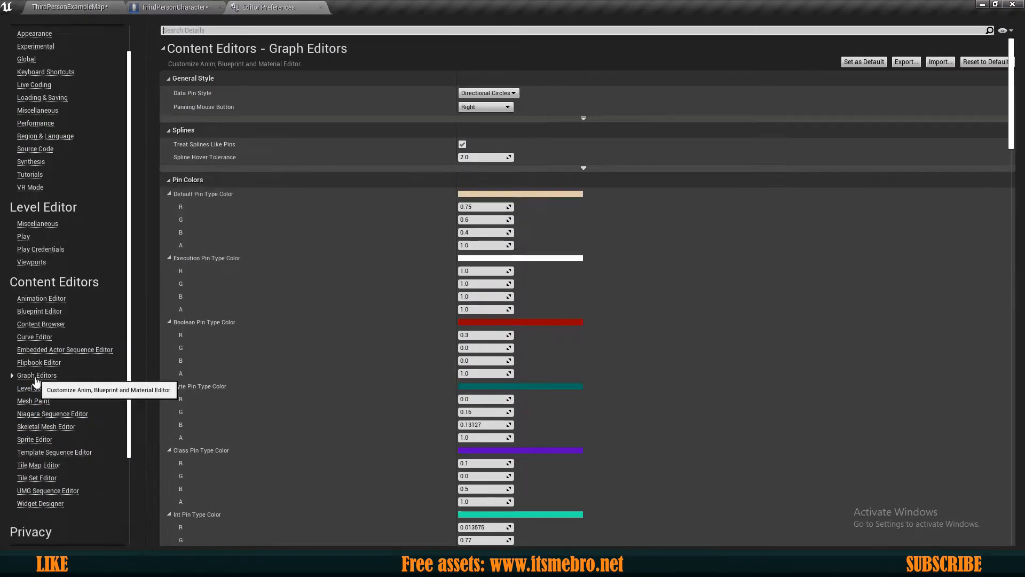
{"action": "left_click", "coordinate": [186, 132]}
{"action": "left_click", "coordinate": [188, 132]}
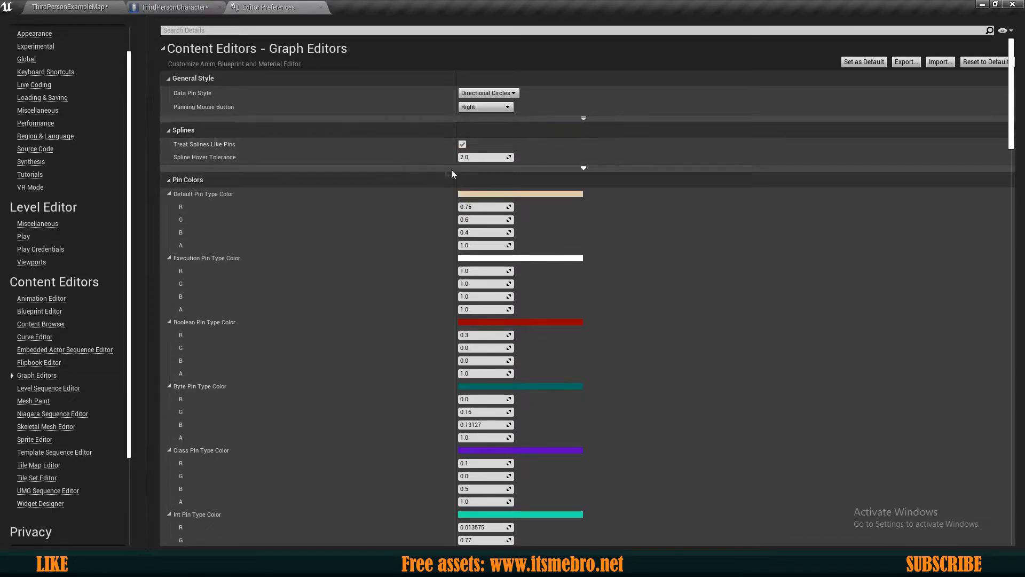
Step: Set the forward and backward spline horizontal and vertical delta ranges to 5 in the Graph Editors settings
{"action": "left_click", "coordinate": [578, 169]}
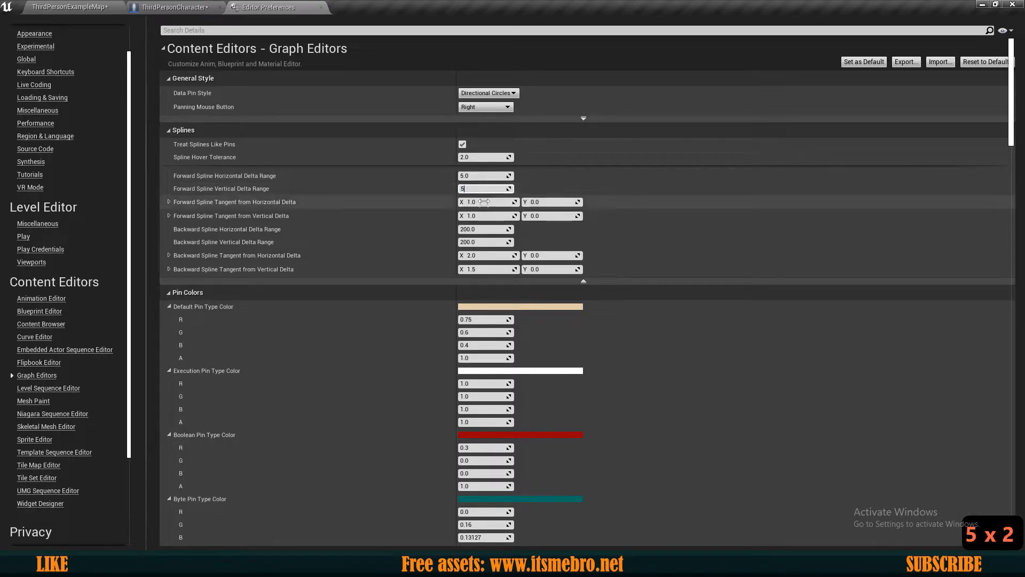
{"action": "left_click", "coordinate": [483, 229]}
{"action": "type", "text": "5"}
{"action": "left_click", "coordinate": [483, 242]}
{"action": "type", "text": "5"}
{"action": "key", "text": "Return"}
Step: Reposition the Adfs getter and the reroute node on its wire below the keyboard 1 event in the Event Graph
{"action": "left_click", "coordinate": [195, 7]}
{"action": "left_click_drag", "start_coordinate": [298, 274], "coordinate": [298, 301]}
{"action": "left_click", "coordinate": [394, 273]}
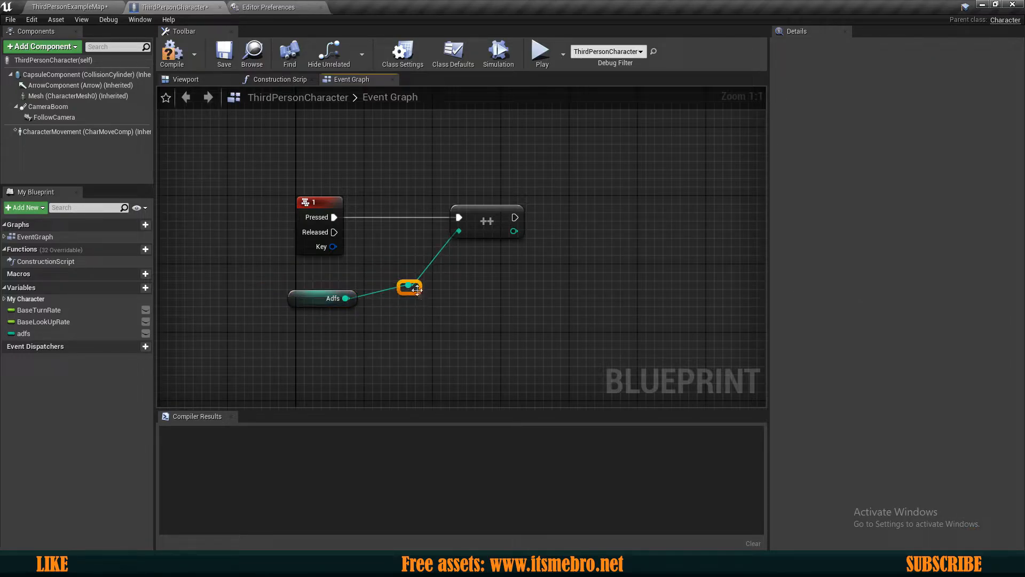
{"action": "left_click_drag", "start_coordinate": [306, 296], "coordinate": [300, 279]}
{"action": "left_click", "coordinate": [394, 303]}
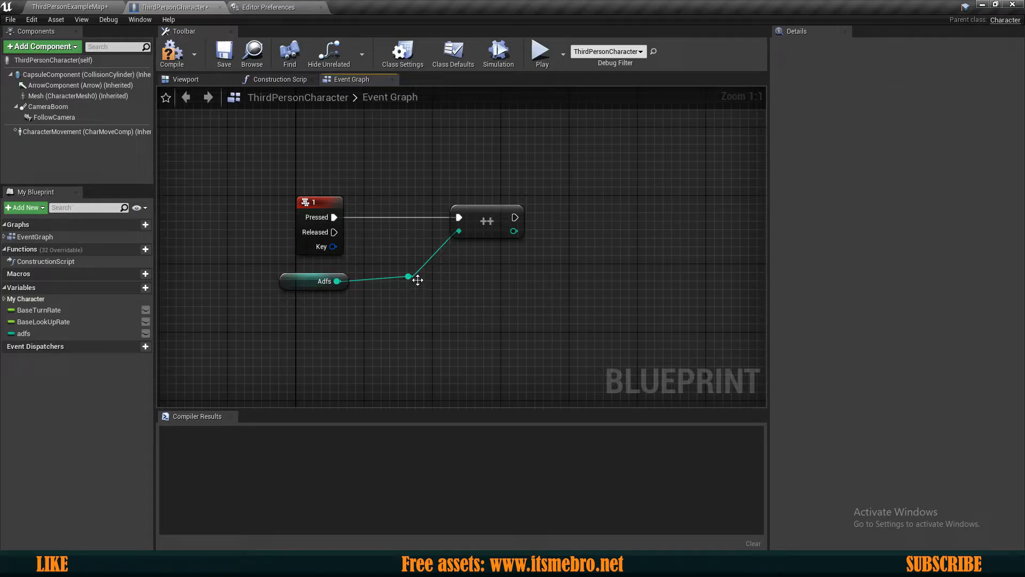
Step: Save the ThirdPersonCharacter blueprint
{"action": "left_click", "coordinate": [233, 7]}
{"action": "left_click", "coordinate": [204, 6]}
{"action": "left_click", "coordinate": [224, 53]}
Step: Set the Execution pin type color to blue and the Boolean pin type color to green in the Editor Preferences
{"action": "left_click", "coordinate": [257, 6]}
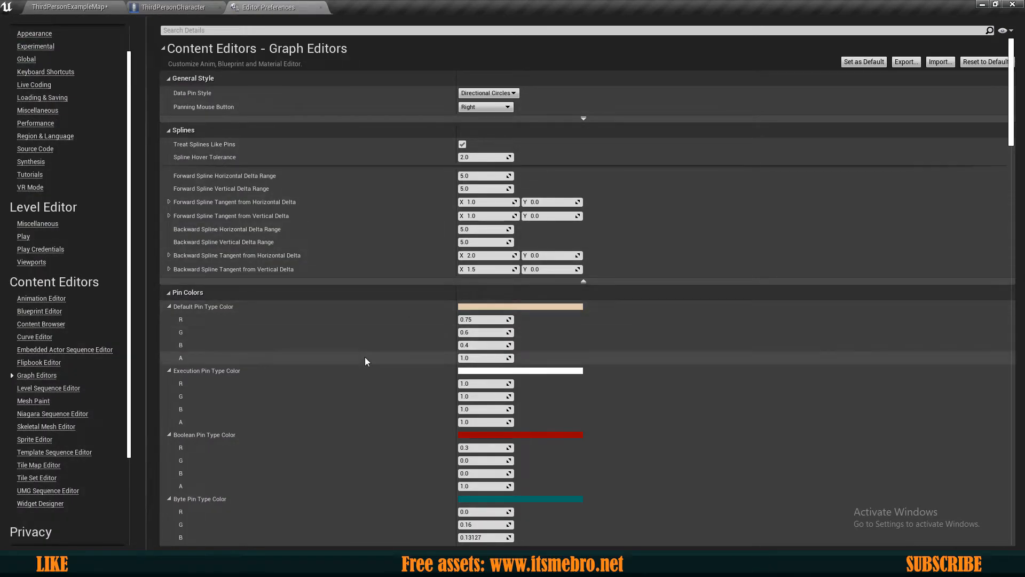
{"action": "scroll", "coordinate": [258, 332], "scroll_direction": "down", "scroll_amount": 5}
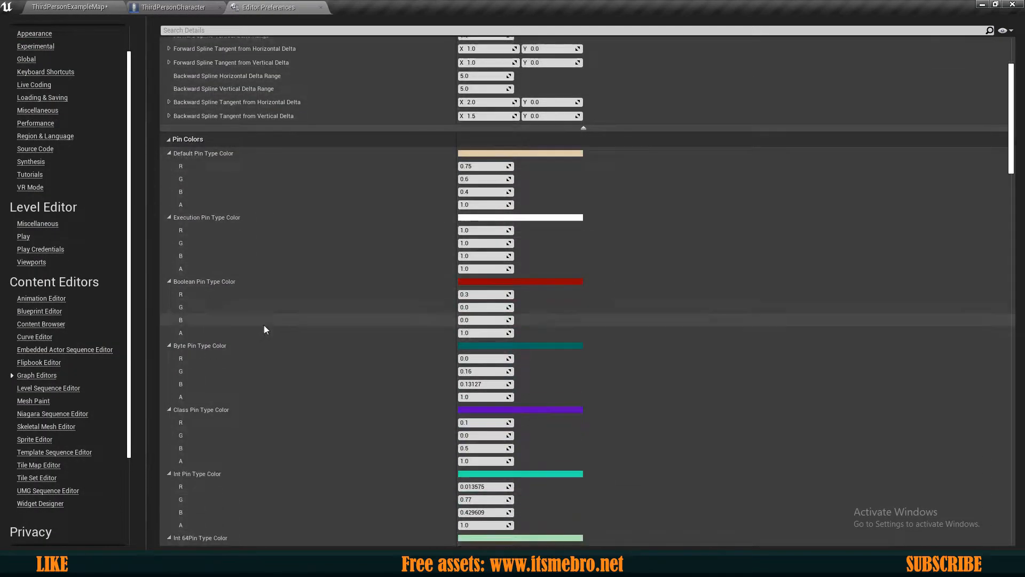
{"action": "scroll", "coordinate": [267, 322], "scroll_direction": "up", "scroll_amount": 3}
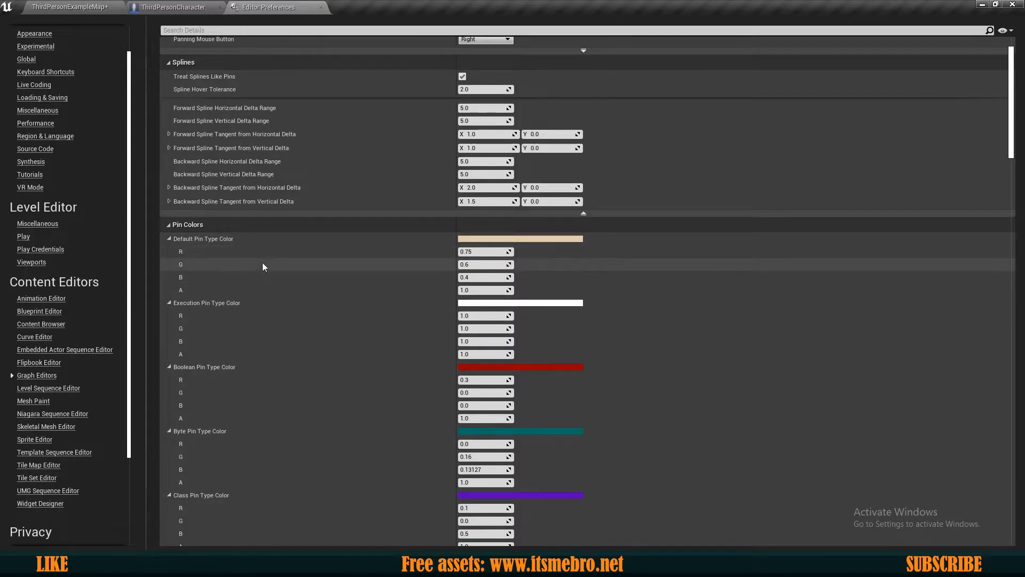
{"action": "scroll", "coordinate": [252, 267], "scroll_direction": "down", "scroll_amount": 3}
{"action": "scroll", "coordinate": [254, 264], "scroll_direction": "up", "scroll_amount": 2}
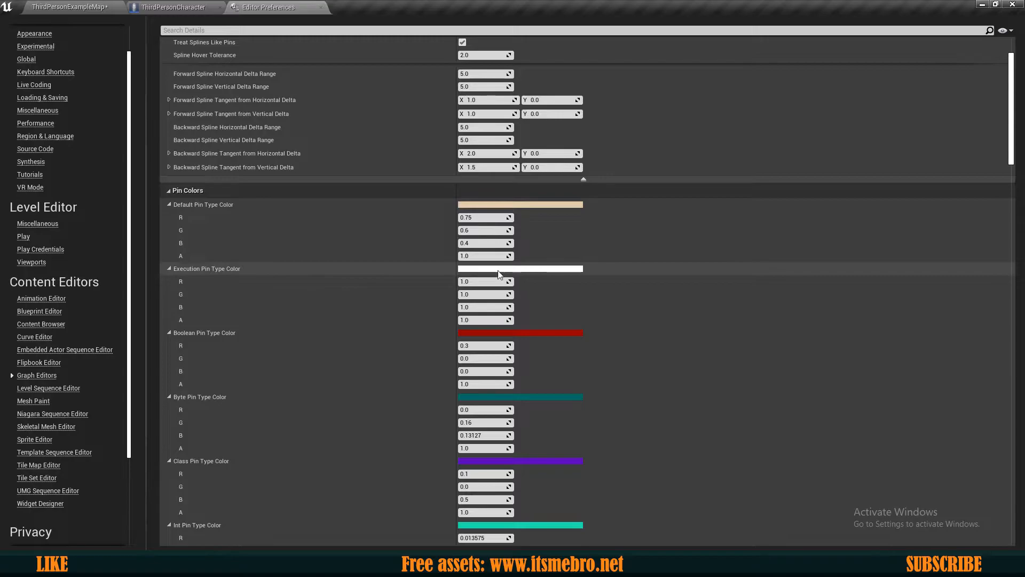
{"action": "left_click", "coordinate": [561, 269]}
{"action": "left_click_drag", "start_coordinate": [567, 367], "coordinate": [535, 314]}
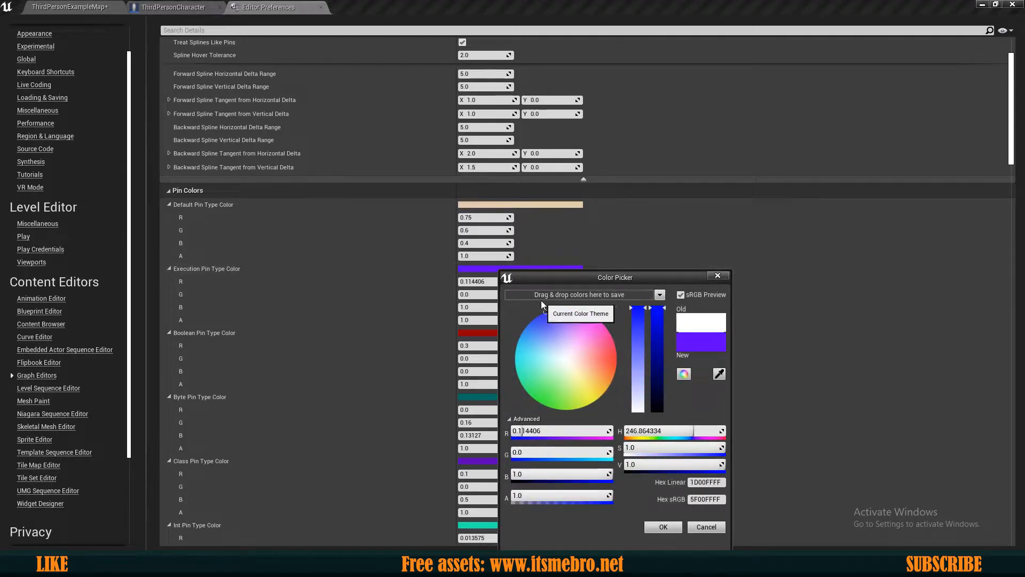
{"action": "left_click", "coordinate": [664, 527]}
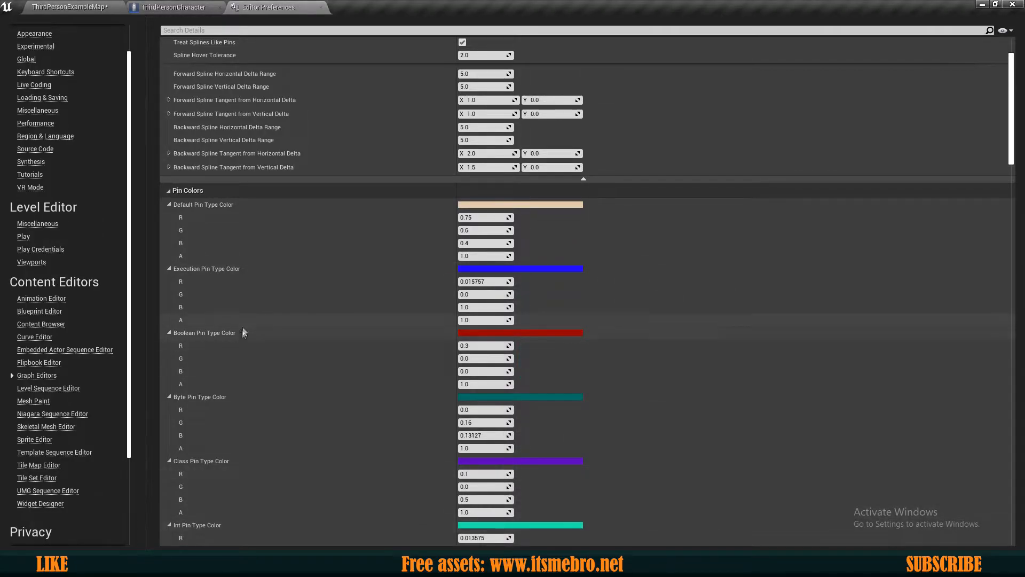
{"action": "left_click", "coordinate": [505, 333]}
{"action": "left_click_drag", "start_coordinate": [538, 360], "coordinate": [504, 435]}
Step: Show the recolored execution pins on the keyboard 1 and increment nodes in the ThirdPersonCharacter Event Graph
{"action": "left_click", "coordinate": [181, 6]}
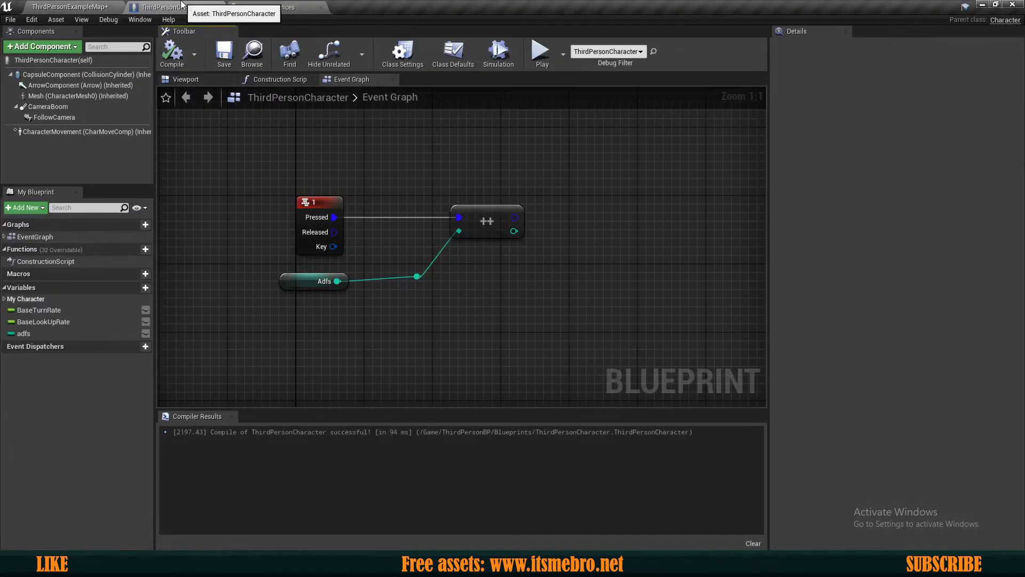
{"action": "right_click_drag", "start_coordinate": [370, 191], "coordinate": [400, 232]}
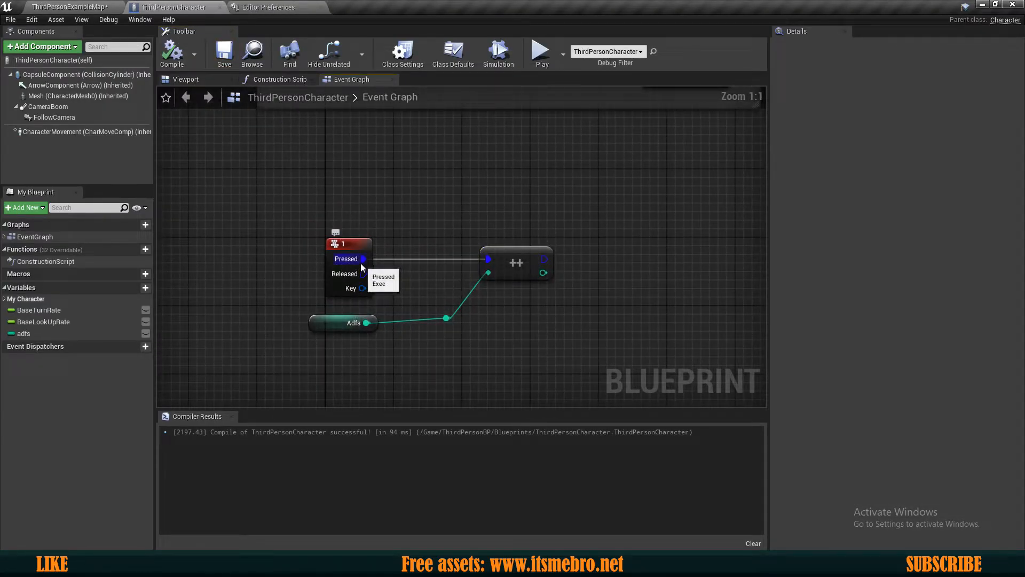
{"action": "left_click_drag", "start_coordinate": [360, 262], "coordinate": [488, 273]}
Step: Add a new Boolean variable with its default name to the ThirdPersonCharacter blueprint and check its variable type
{"action": "left_click", "coordinate": [48, 334]}
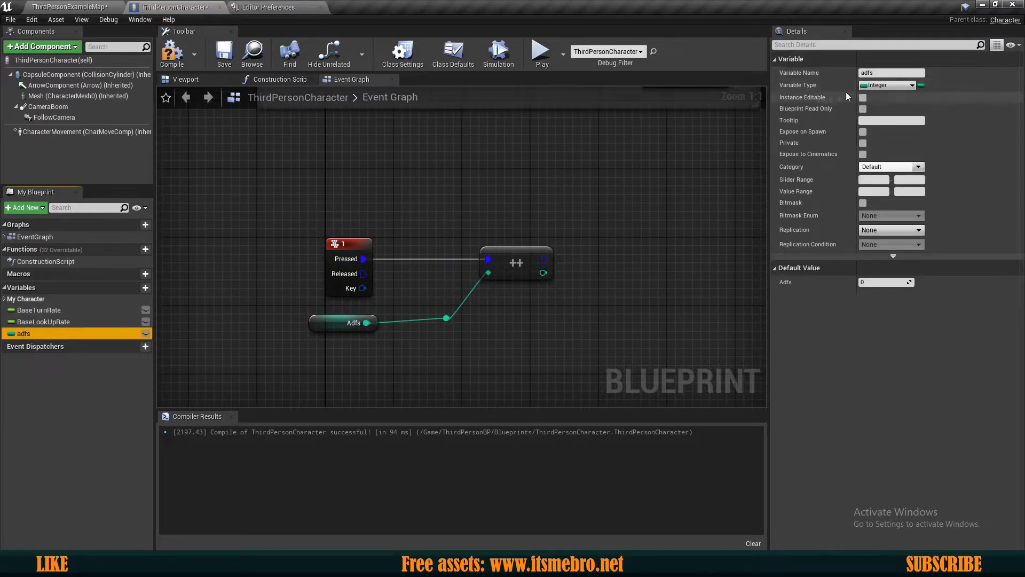
{"action": "left_click", "coordinate": [145, 287]}
{"action": "left_click", "coordinate": [63, 383]}
{"action": "left_click", "coordinate": [51, 345]}
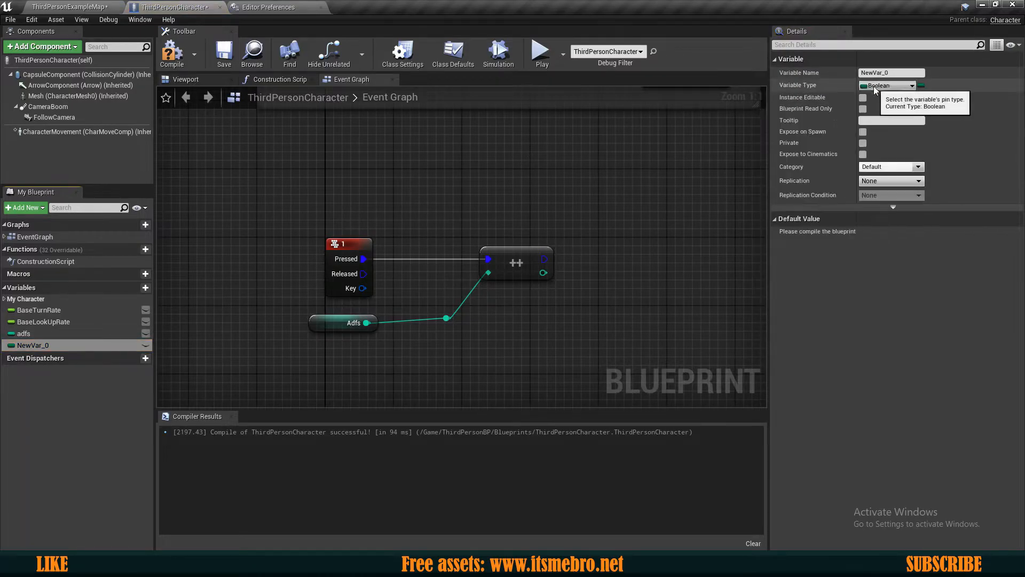
{"action": "left_click", "coordinate": [875, 86]}
{"action": "left_click", "coordinate": [876, 86]}
Step: Place a getter for the new Boolean variable above the keyboard 1 event node
{"action": "right_click_drag", "start_coordinate": [603, 194], "coordinate": [600, 225]}
{"action": "left_click_drag", "start_coordinate": [79, 344], "coordinate": [343, 218]}
{"action": "left_click", "coordinate": [364, 228]}
{"action": "left_click", "coordinate": [377, 256]}
Step: Examine the pin colors on the Touch input nodes and the surrounding parts of the Event Graph
{"action": "scroll", "coordinate": [475, 200], "scroll_direction": "down", "scroll_amount": 3}
{"action": "right_click_drag", "start_coordinate": [475, 200], "coordinate": [417, 364]}
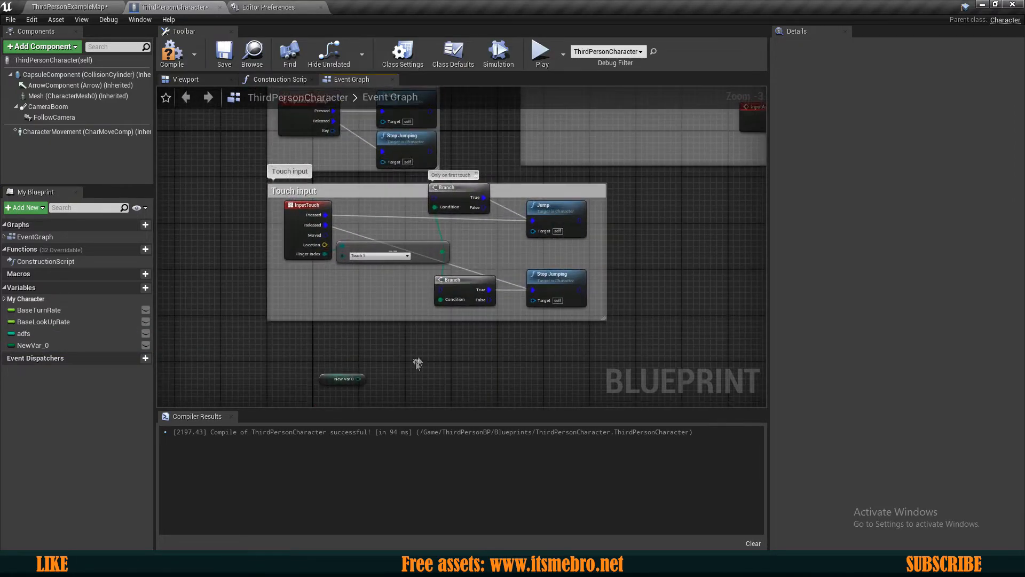
{"action": "scroll", "coordinate": [461, 237], "scroll_direction": "up", "scroll_amount": 2}
{"action": "right_click_drag", "start_coordinate": [457, 174], "coordinate": [474, 299]}
{"action": "scroll", "coordinate": [466, 309], "scroll_direction": "up", "scroll_amount": 1}
{"action": "left_click", "coordinate": [465, 311]}
{"action": "scroll", "coordinate": [378, 300], "scroll_direction": "down", "scroll_amount": 3}
{"action": "right_click_drag", "start_coordinate": [588, 176], "coordinate": [550, 287]}
{"action": "scroll", "coordinate": [550, 287], "scroll_direction": "up", "scroll_amount": 1}
{"action": "scroll", "coordinate": [431, 266], "scroll_direction": "up", "scroll_amount": 2}
{"action": "right_click_drag", "start_coordinate": [432, 266], "coordinate": [425, 147]}
{"action": "scroll", "coordinate": [524, 362], "scroll_direction": "down", "scroll_amount": 2}
{"action": "scroll", "coordinate": [495, 296], "scroll_direction": "down", "scroll_amount": 4}
{"action": "scroll", "coordinate": [409, 264], "scroll_direction": "up", "scroll_amount": 4}
{"action": "scroll", "coordinate": [356, 183], "scroll_direction": "up", "scroll_amount": 2}
{"action": "right_click_drag", "start_coordinate": [356, 183], "coordinate": [475, 265]}
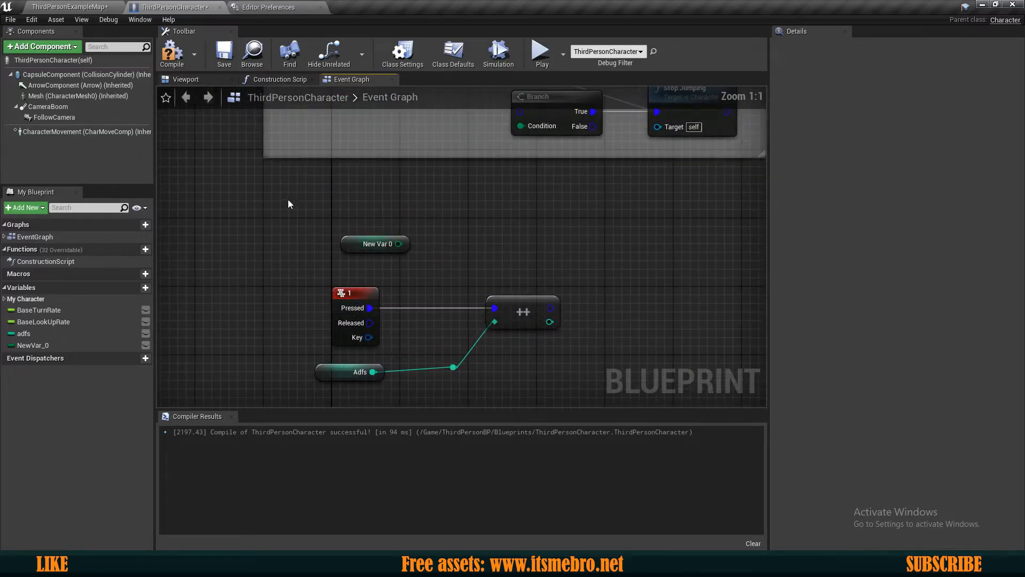
Step: Align the New Var 0 getter and the Adfs getter with the left edge of the keyboard 1 event node
{"action": "left_click", "coordinate": [398, 247]}
{"action": "left_click", "coordinate": [355, 257]}
{"action": "left_click_drag", "start_coordinate": [354, 251], "coordinate": [345, 235]}
{"action": "left_click", "coordinate": [351, 261]}
{"action": "left_click_drag", "start_coordinate": [341, 373], "coordinate": [358, 365]}
{"action": "left_click", "coordinate": [470, 370]}
{"action": "right_click_drag", "start_coordinate": [470, 370], "coordinate": [470, 347]}
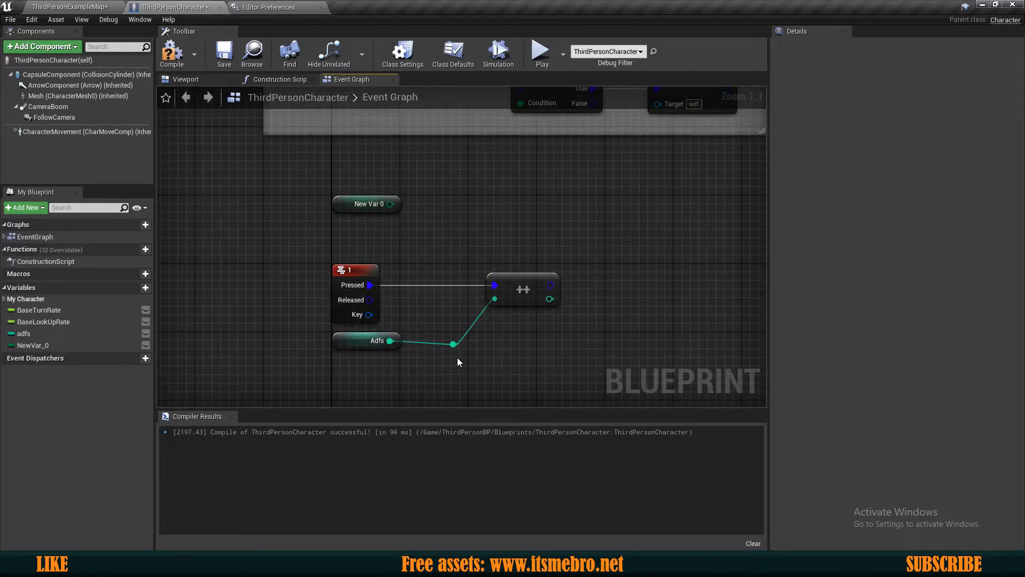
Step: Select the New Var 0 getter and view its selection highlight up close
{"action": "left_click", "coordinate": [350, 197]}
{"action": "right_click_drag", "start_coordinate": [466, 189], "coordinate": [452, 251]}
{"action": "scroll", "coordinate": [427, 266], "scroll_direction": "up", "scroll_amount": 1}
{"action": "left_click", "coordinate": [427, 266]}
{"action": "mouse_move", "coordinate": [396, 278]}
{"action": "left_mouse_down"}
{"action": "mouse_move", "coordinate": [280, 242]}
{"action": "mouse_move", "coordinate": [407, 279]}
{"action": "left_mouse_up"}
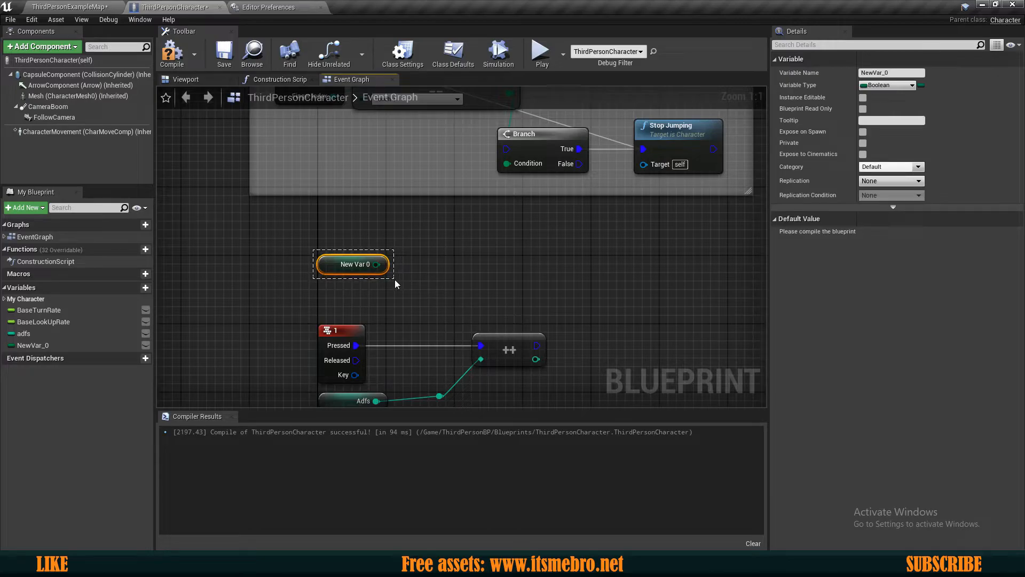
{"action": "left_click_drag", "start_coordinate": [395, 280], "coordinate": [395, 279]}
Step: Open the Appearance page of the Editor Preferences and examine its Colors settings
{"action": "left_click", "coordinate": [265, 6]}
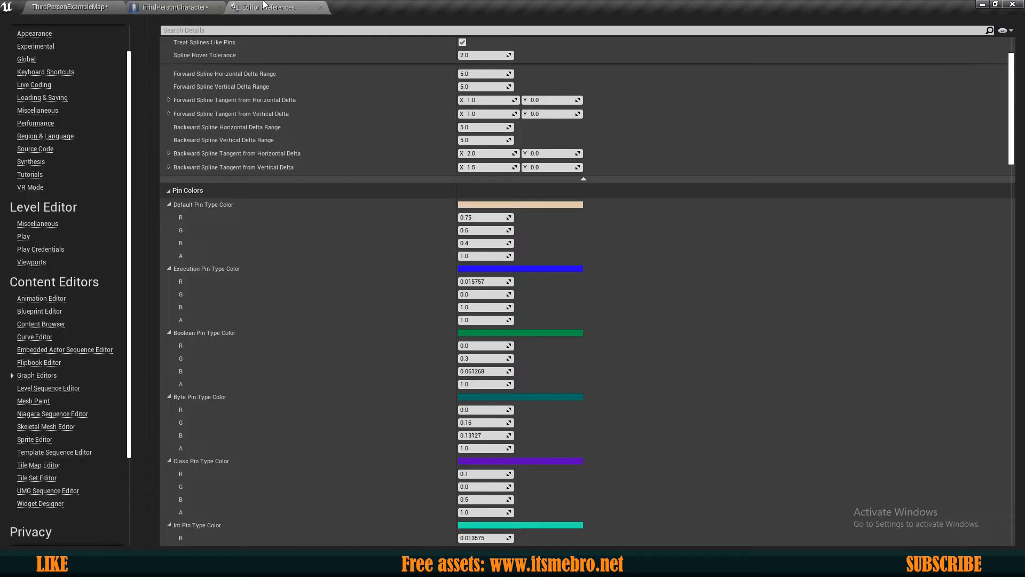
{"action": "scroll", "coordinate": [522, 268], "scroll_direction": "down", "scroll_amount": 2}
{"action": "scroll", "coordinate": [522, 269], "scroll_direction": "up", "scroll_amount": 5}
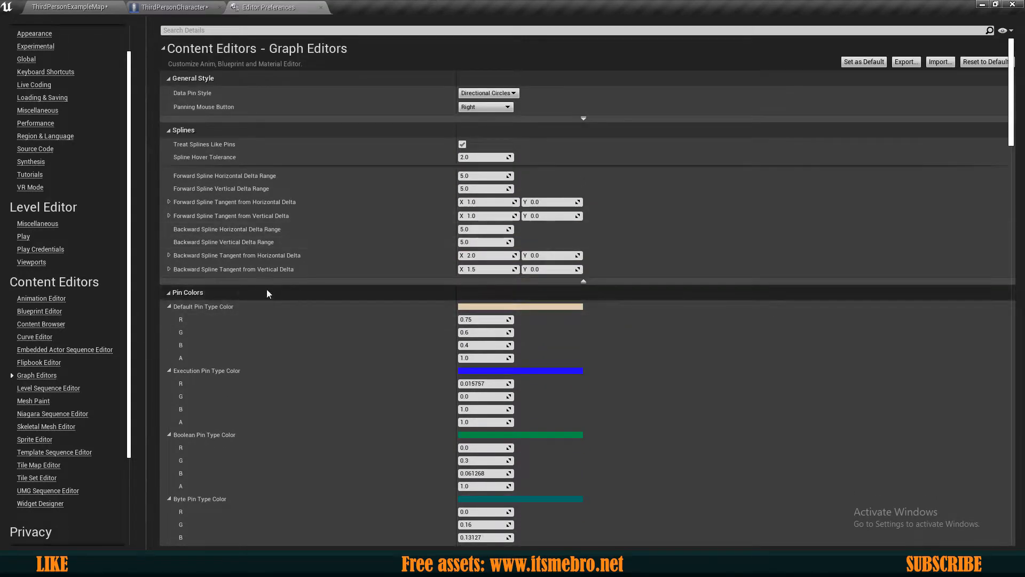
{"action": "scroll", "coordinate": [41, 267], "scroll_direction": "up", "scroll_amount": 2}
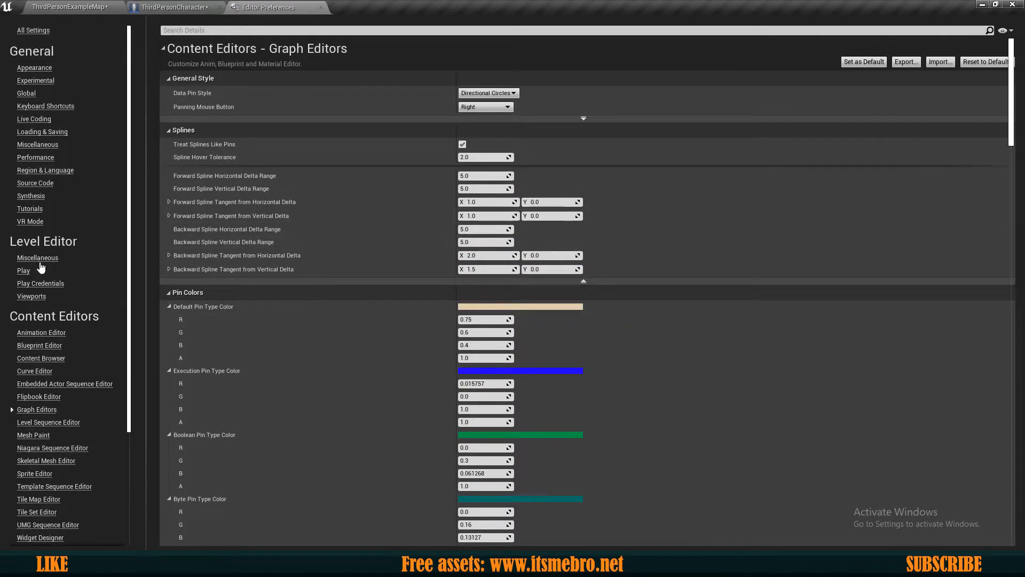
{"action": "left_click", "coordinate": [33, 68]}
{"action": "scroll", "coordinate": [332, 288], "scroll_direction": "down", "scroll_amount": 6}
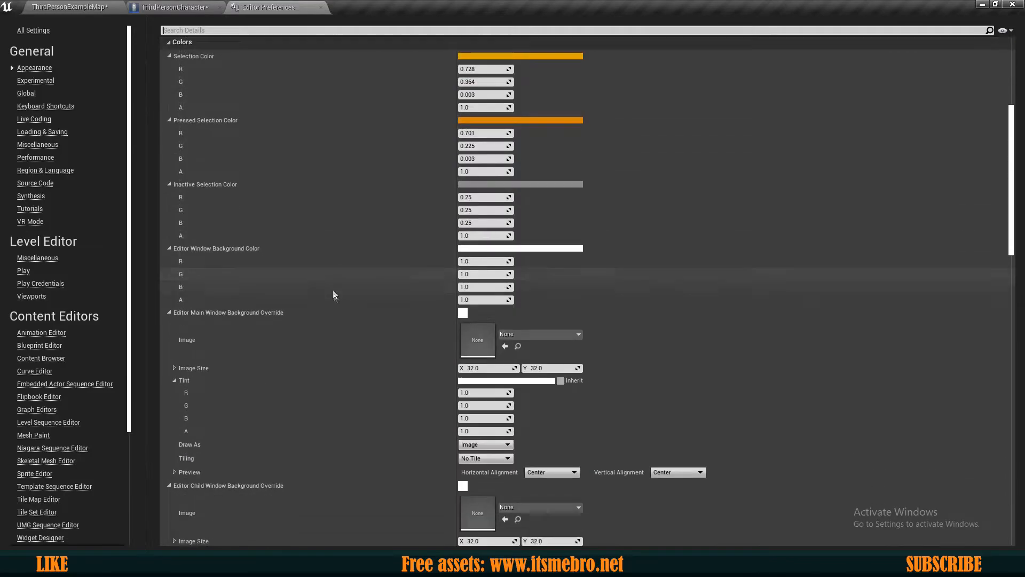
{"action": "scroll", "coordinate": [333, 295], "scroll_direction": "down", "scroll_amount": 4}
{"action": "scroll", "coordinate": [337, 300], "scroll_direction": "up", "scroll_amount": 7}
Step: Examine the selection highlights in the level editor on the ramp mesh, the Content folders and the Geometry actor category
{"action": "left_click", "coordinate": [80, 5]}
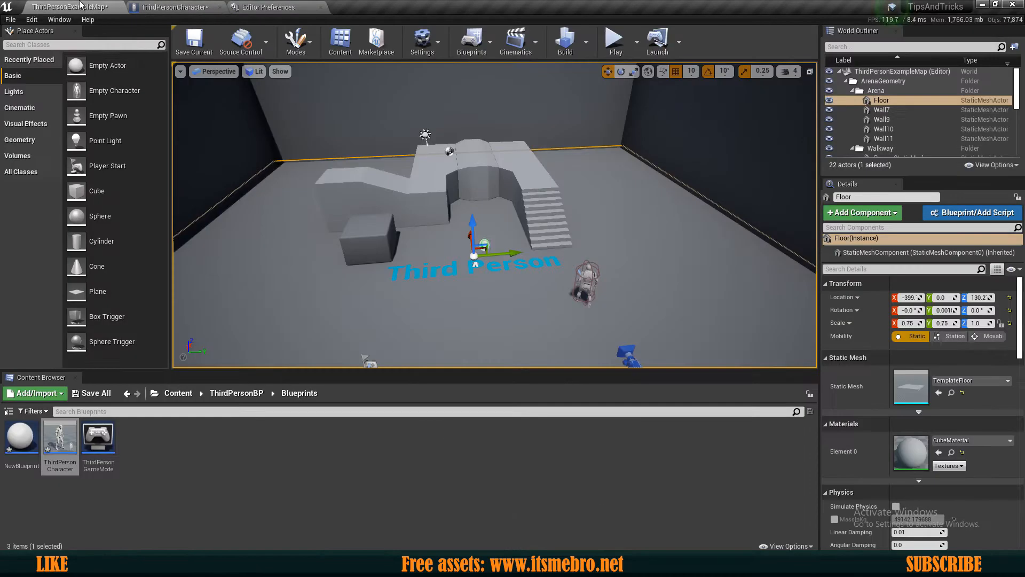
{"action": "right_click_drag", "start_coordinate": [425, 271], "coordinate": [427, 271]}
{"action": "left_click", "coordinate": [406, 218]}
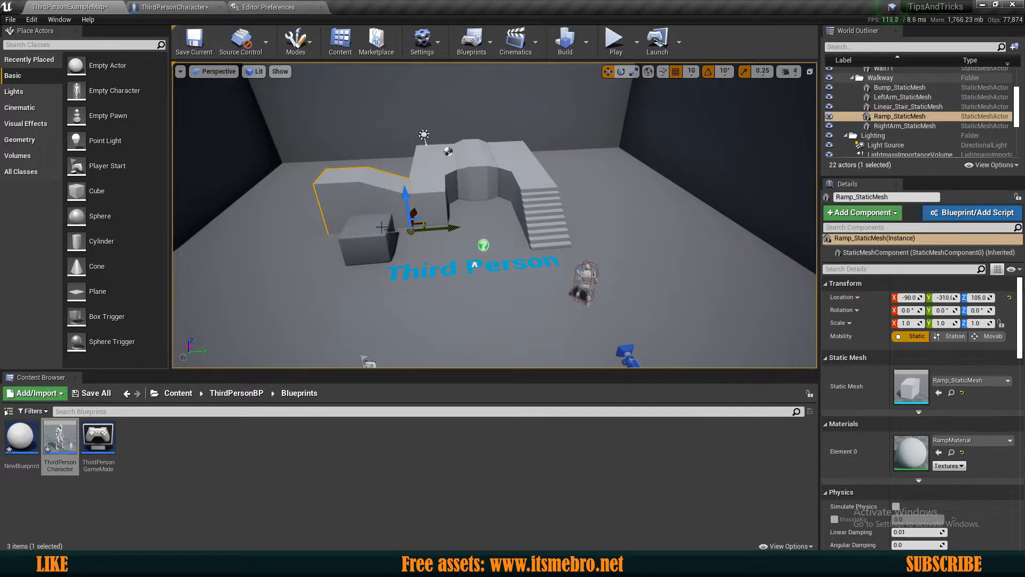
{"action": "left_click", "coordinate": [178, 393]}
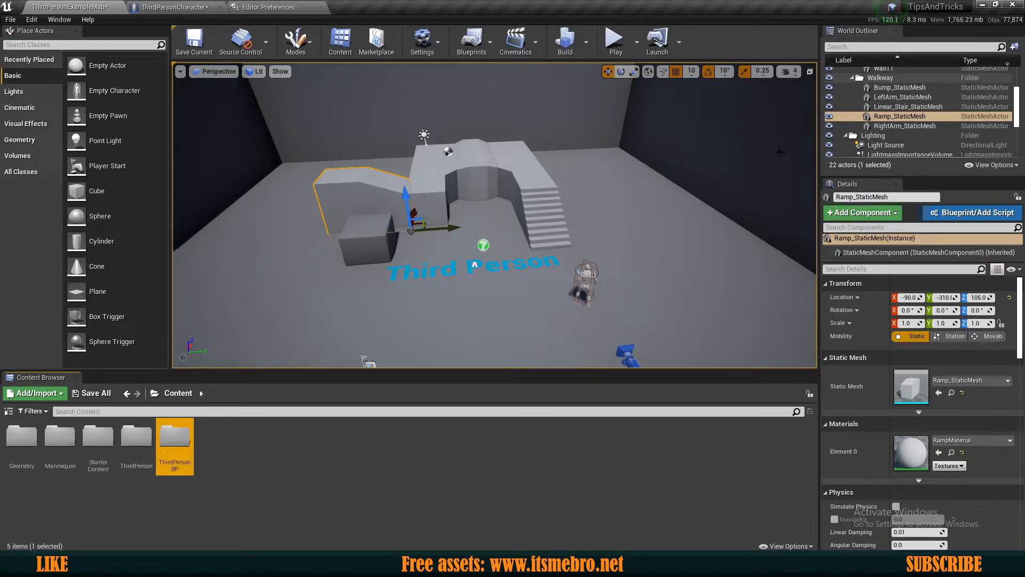
{"action": "left_click", "coordinate": [901, 116]}
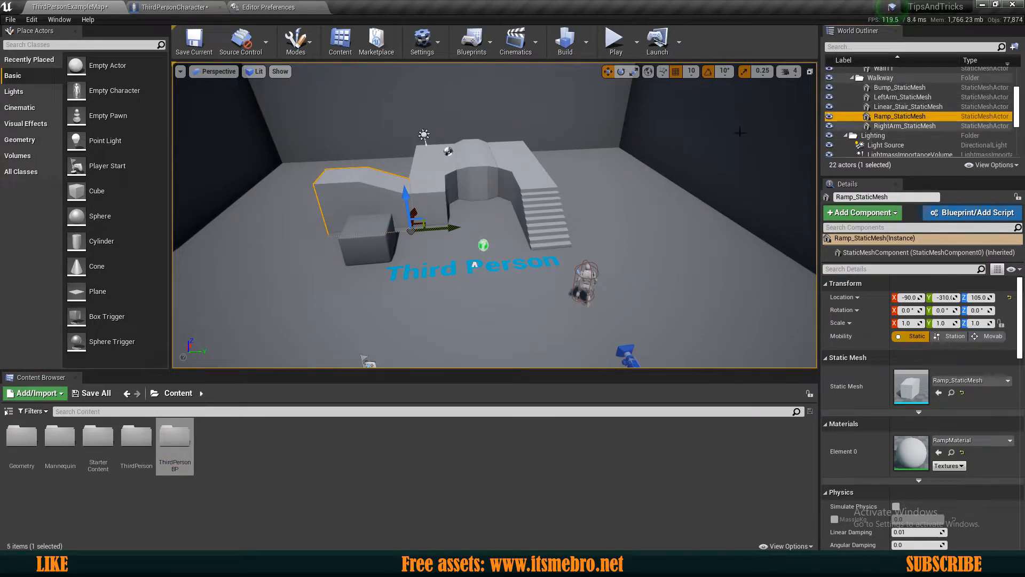
{"action": "left_click", "coordinate": [20, 139]}
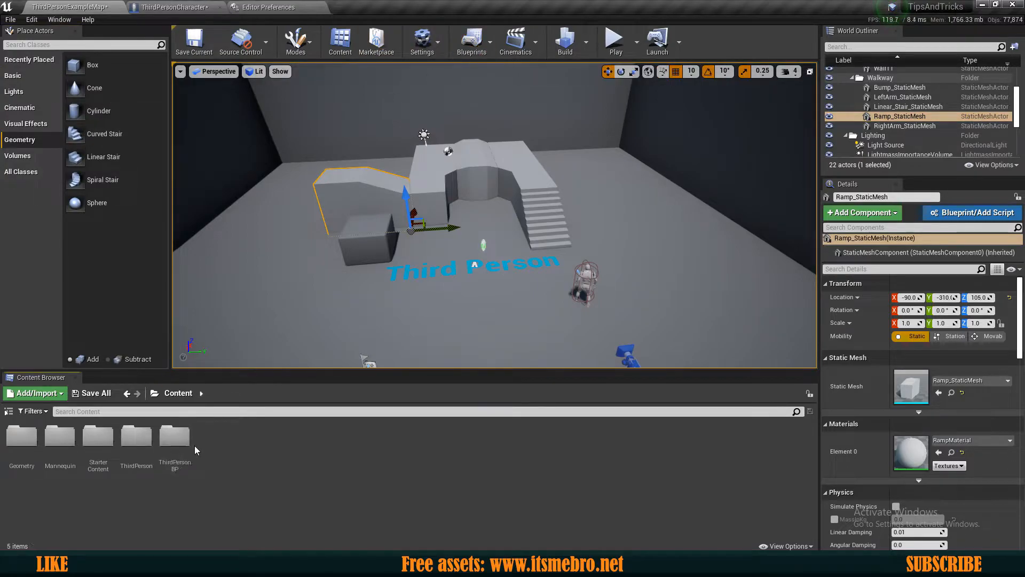
Step: Set the editor's Selection Color to red with R 0.728, G 0.0 and B 0.038582
{"action": "left_click", "coordinate": [286, 6]}
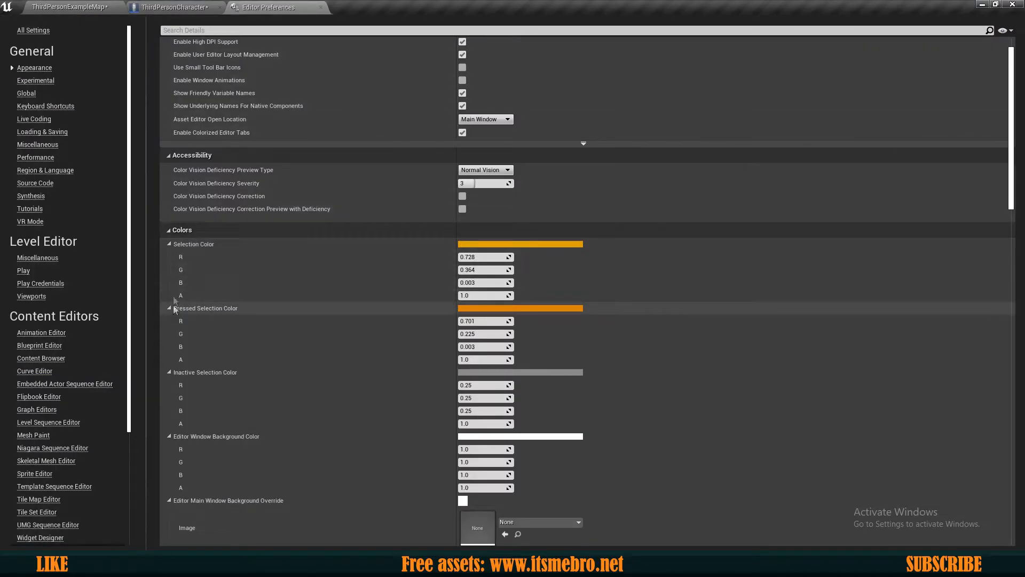
{"action": "left_click", "coordinate": [472, 245]}
{"action": "left_click", "coordinate": [595, 330]}
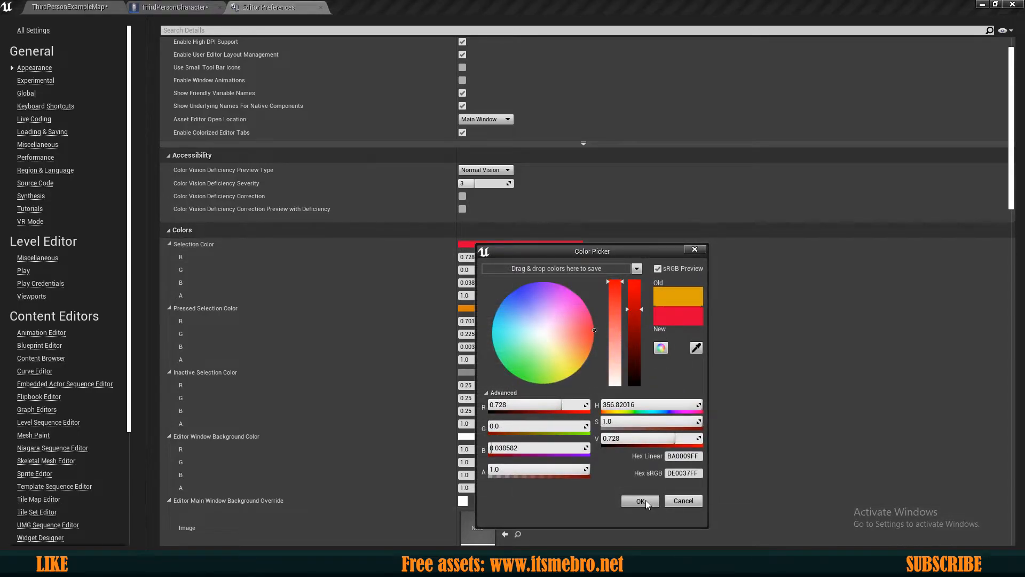
{"action": "left_click", "coordinate": [640, 500]}
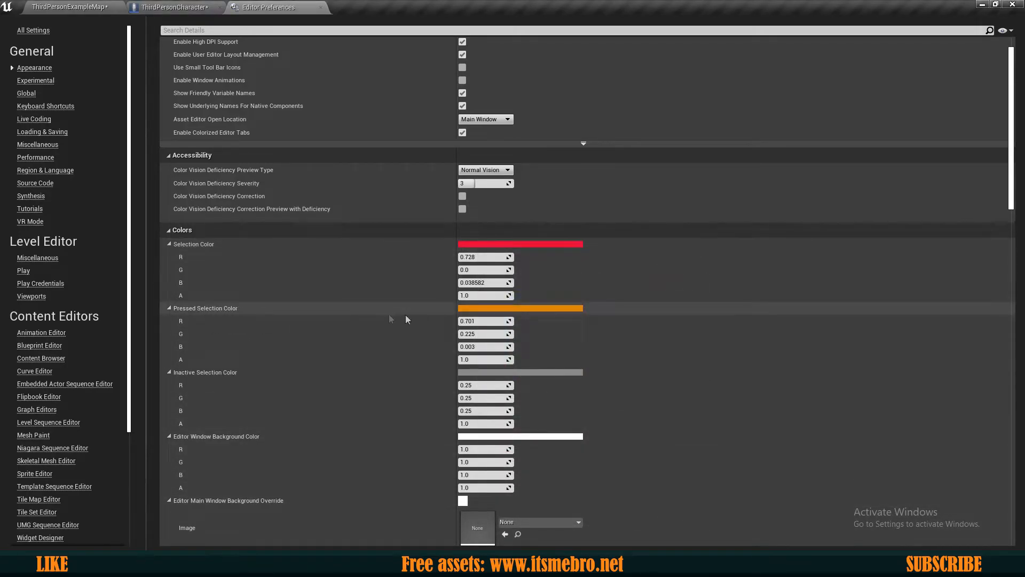
Step: Set the editor's Pressed Selection Color to blue
{"action": "left_click", "coordinate": [461, 308]}
{"action": "left_click", "coordinate": [490, 317]}
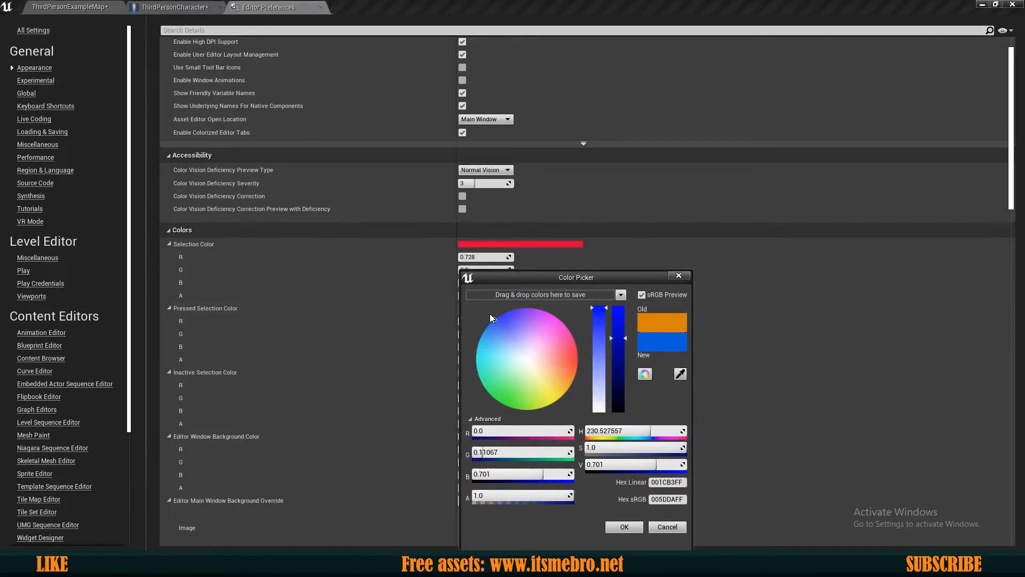
{"action": "left_click", "coordinate": [622, 526]}
Step: Examine the new highlight colors in the level editor on the snapping toggle, the walkway meshes in the outliner and the content folders
{"action": "left_click", "coordinate": [175, 7]}
{"action": "left_click", "coordinate": [92, 5]}
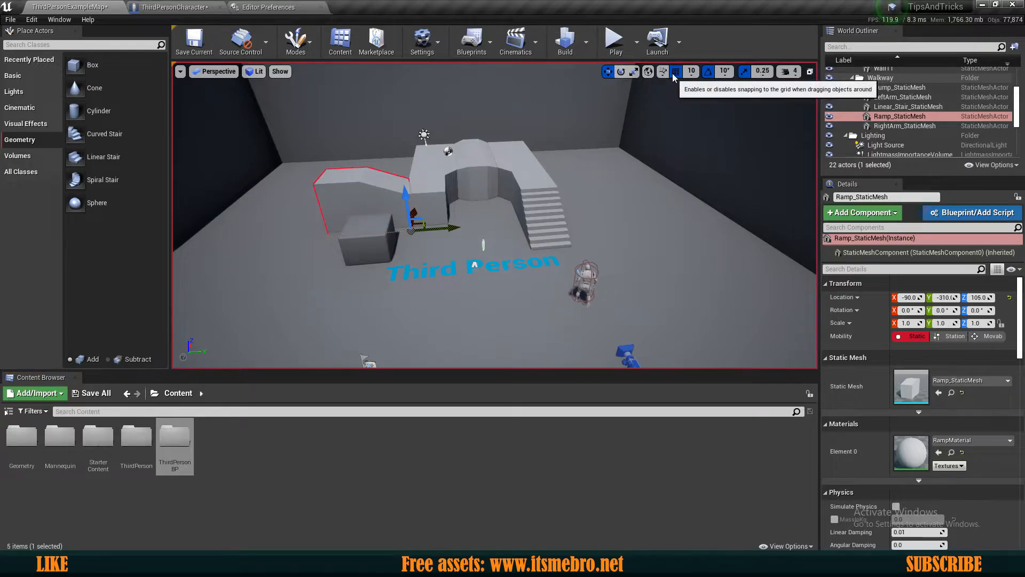
{"action": "left_click", "coordinate": [676, 72]}
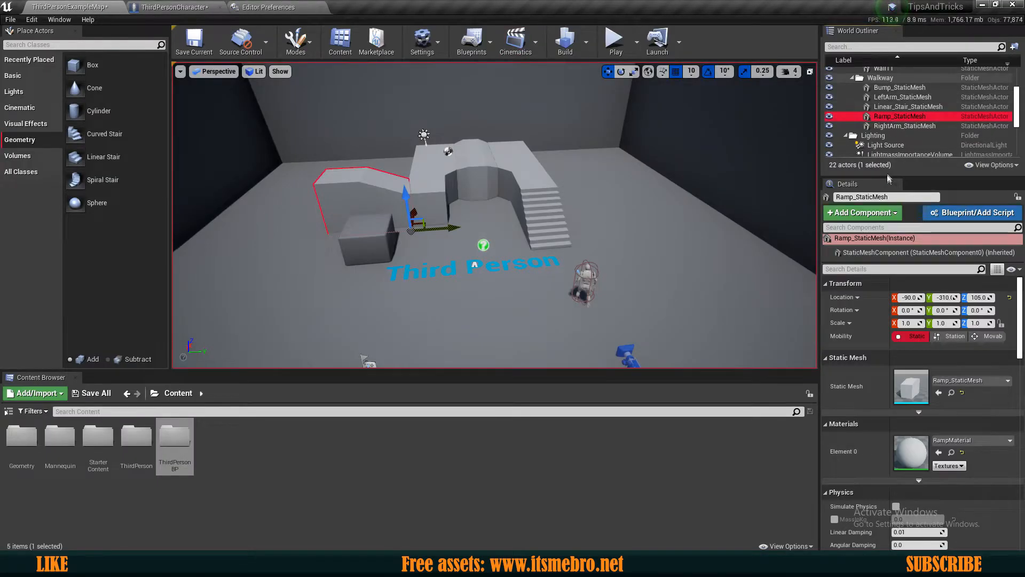
{"action": "left_click", "coordinate": [892, 96]}
{"action": "left_click", "coordinate": [890, 106]}
{"action": "left_click", "coordinate": [890, 116]}
{"action": "left_click", "coordinate": [892, 125]}
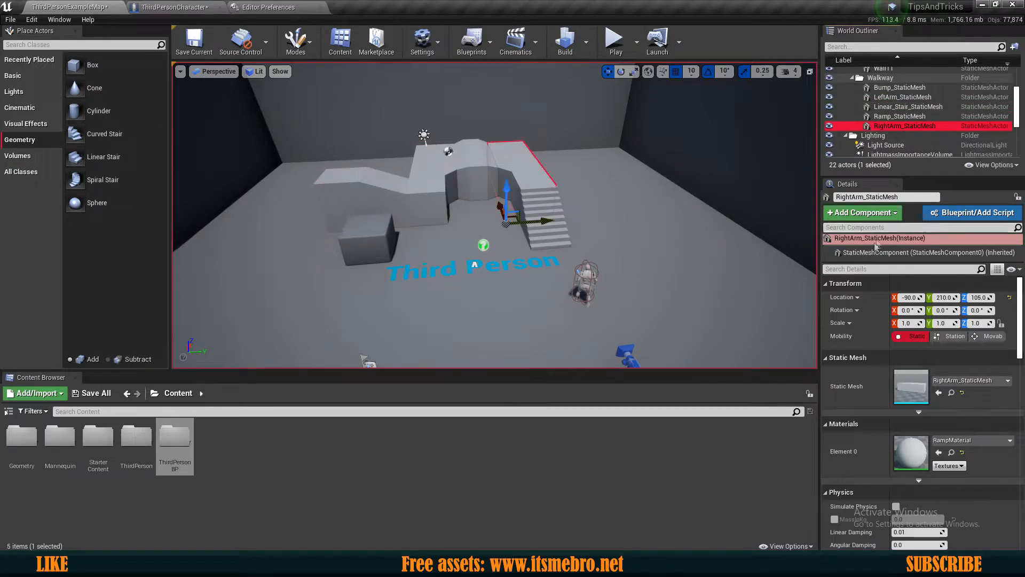
{"action": "left_click", "coordinate": [175, 437]}
{"action": "left_click", "coordinate": [144, 444]}
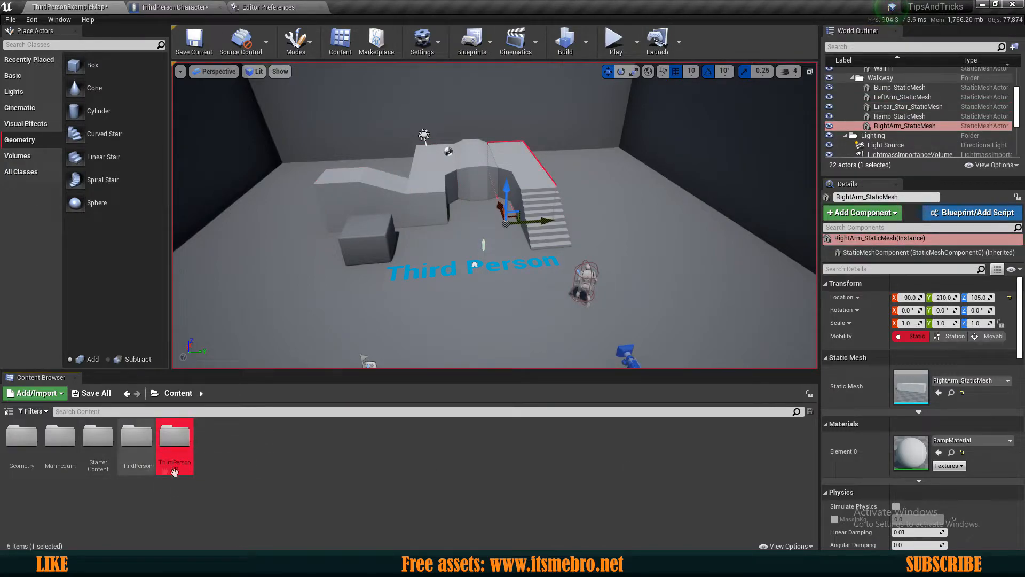
Step: Select the ramp, the cube and other level meshes in the viewport and view their selection outlines from different distances
{"action": "left_click", "coordinate": [361, 197]}
{"action": "left_click", "coordinate": [362, 229]}
{"action": "right_click_drag", "start_coordinate": [574, 178], "coordinate": [497, 219]}
{"action": "key", "text": "w"}
{"action": "key", "text": "w"}
{"action": "key", "text": "w"}
{"action": "left_click", "coordinate": [582, 172]}
{"action": "left_click", "coordinate": [513, 139]}
{"action": "right_click_drag", "start_coordinate": [513, 139], "coordinate": [480, 138]}
{"action": "key", "text": "a"}
{"action": "key", "text": "s"}
{"action": "left_click", "coordinate": [534, 209]}
{"action": "right_click_drag", "start_coordinate": [534, 208], "coordinate": [576, 187]}
{"action": "key", "text": "a"}
{"action": "key", "text": "s"}
{"action": "key", "text": "d"}
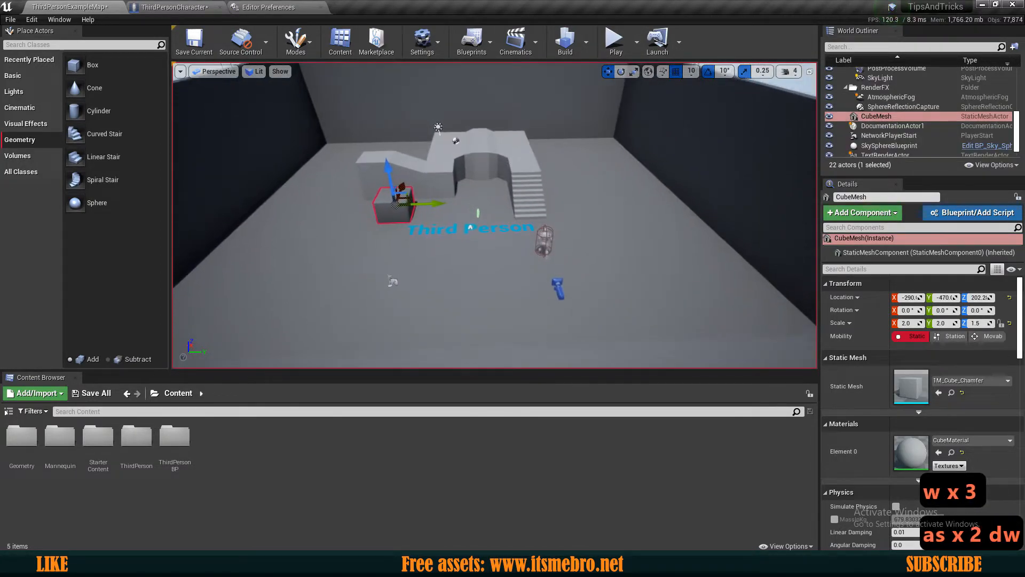
Step: Set the tint of the Editor Main Window Background Override to magenta with R 0.866855, G 0.0 and B 1.0
{"action": "key", "text": "w"}
{"action": "key", "text": "a"}
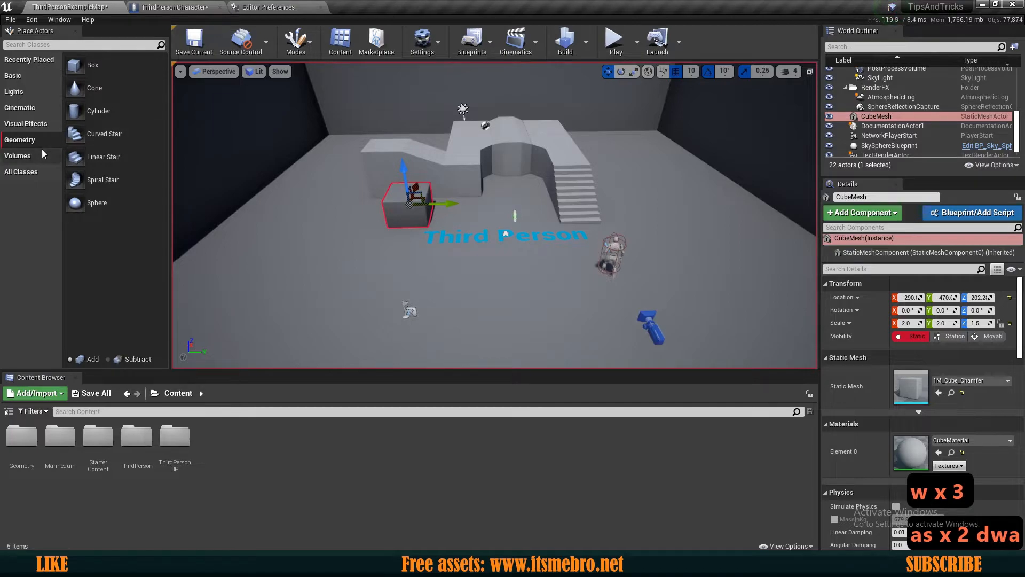
{"action": "left_click", "coordinate": [266, 6]}
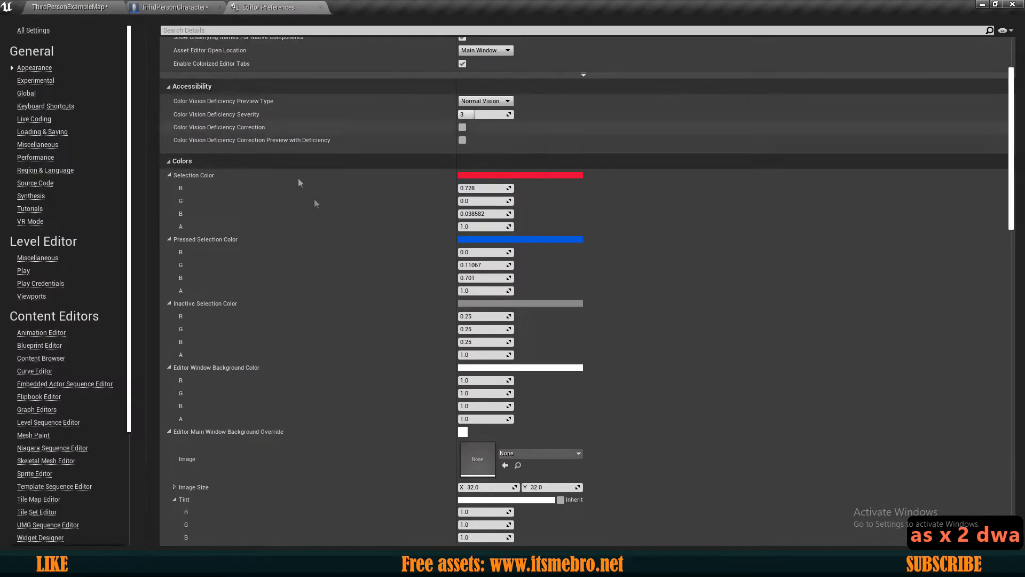
{"action": "scroll", "coordinate": [318, 229], "scroll_direction": "down", "scroll_amount": 3}
{"action": "scroll", "coordinate": [318, 249], "scroll_direction": "down", "scroll_amount": 3}
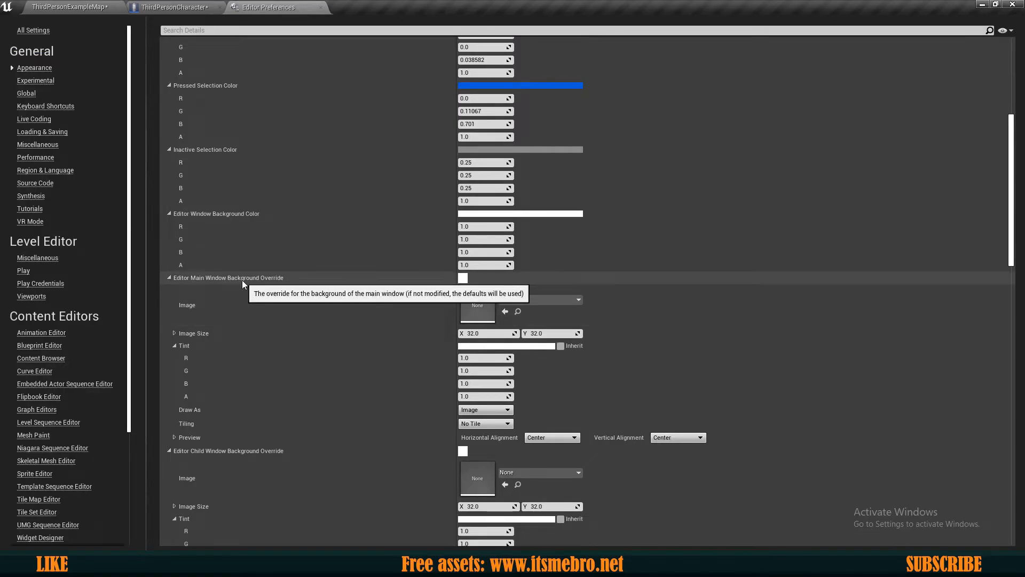
{"action": "scroll", "coordinate": [243, 273], "scroll_direction": "down", "scroll_amount": 2}
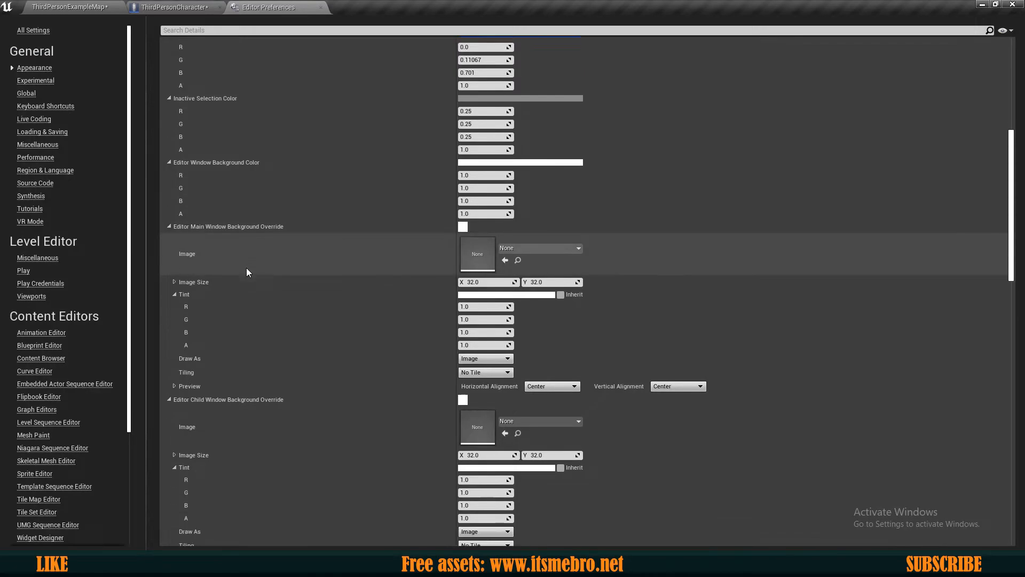
{"action": "left_click", "coordinate": [479, 294]}
{"action": "left_click_drag", "start_coordinate": [549, 318], "coordinate": [569, 309]}
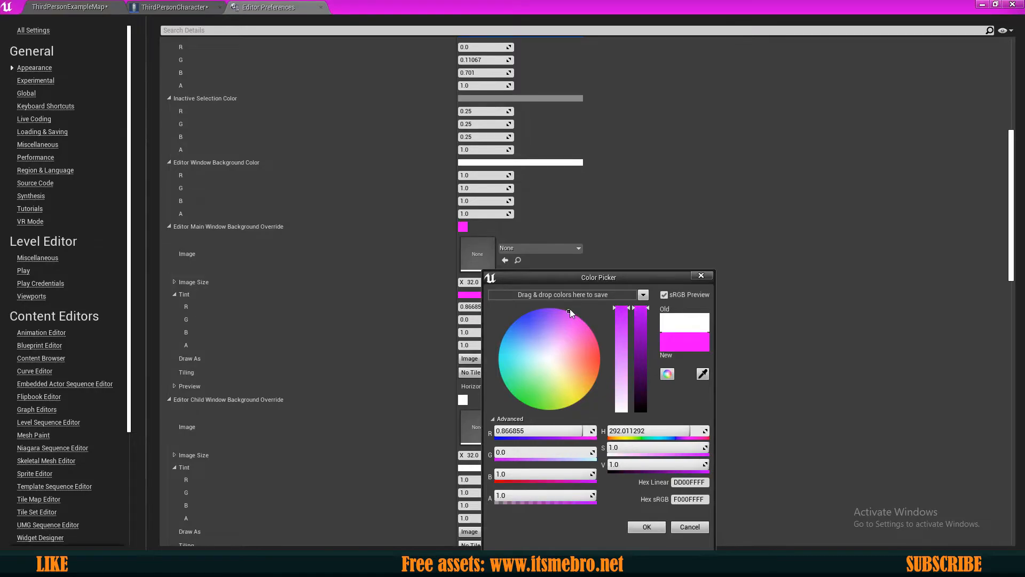
{"action": "left_click", "coordinate": [646, 526]}
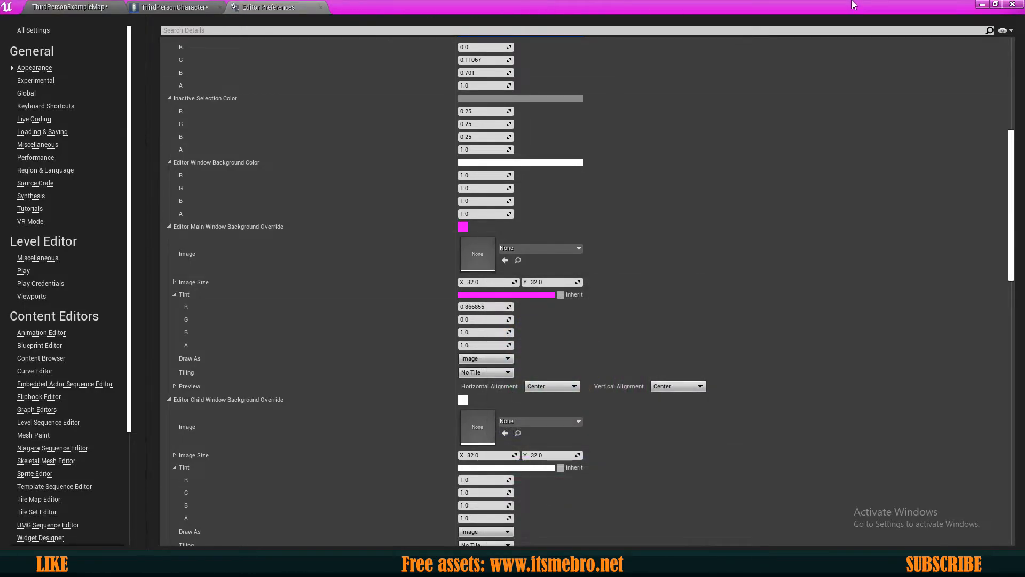
Step: Set the tint of the Editor Child Window Background Override to green with R 0.0, G 1.0 and B 0.052721
{"action": "scroll", "coordinate": [417, 332], "scroll_direction": "down", "scroll_amount": 2}
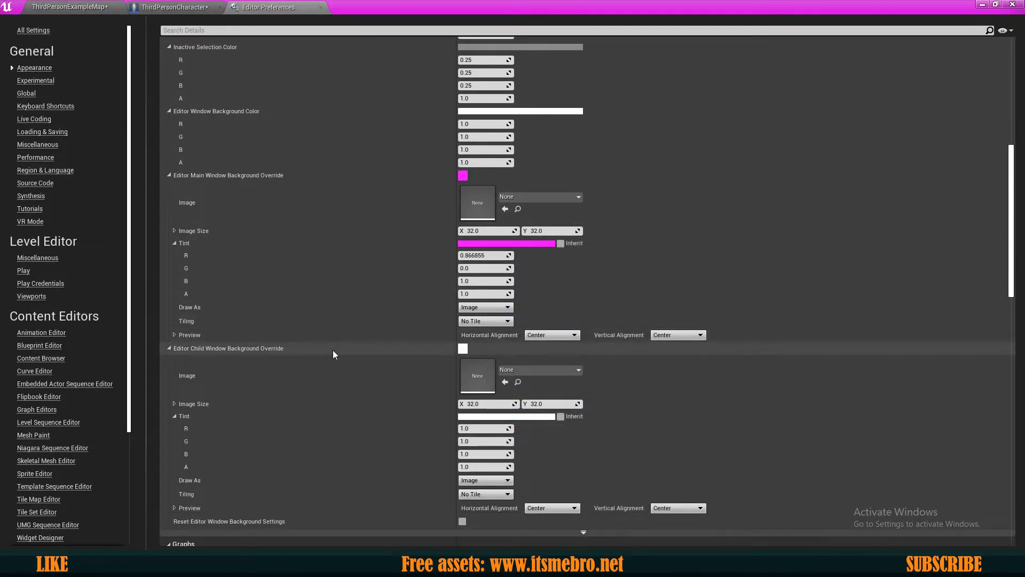
{"action": "left_click", "coordinate": [507, 415]}
{"action": "left_click_drag", "start_coordinate": [539, 390], "coordinate": [524, 413]}
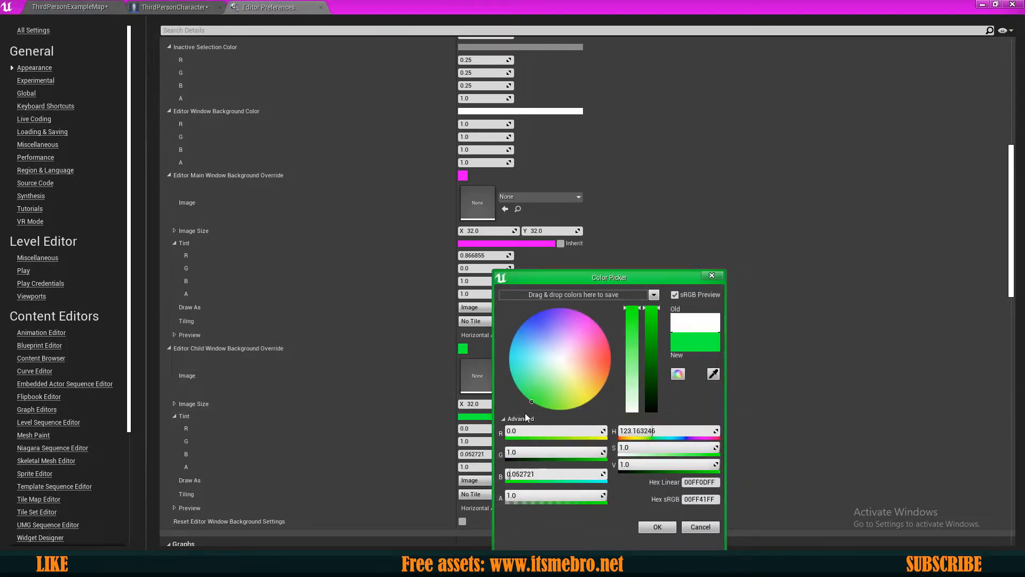
{"action": "left_click", "coordinate": [649, 527]}
Step: Detach Editor Preferences and ThirdPersonCharacter into a maximized separate window, and compile and save the ThirdPersonCharacter blueprint
{"action": "left_click_drag", "start_coordinate": [269, 7], "coordinate": [341, 214]}
{"action": "left_click_drag", "start_coordinate": [163, 4], "coordinate": [453, 220]}
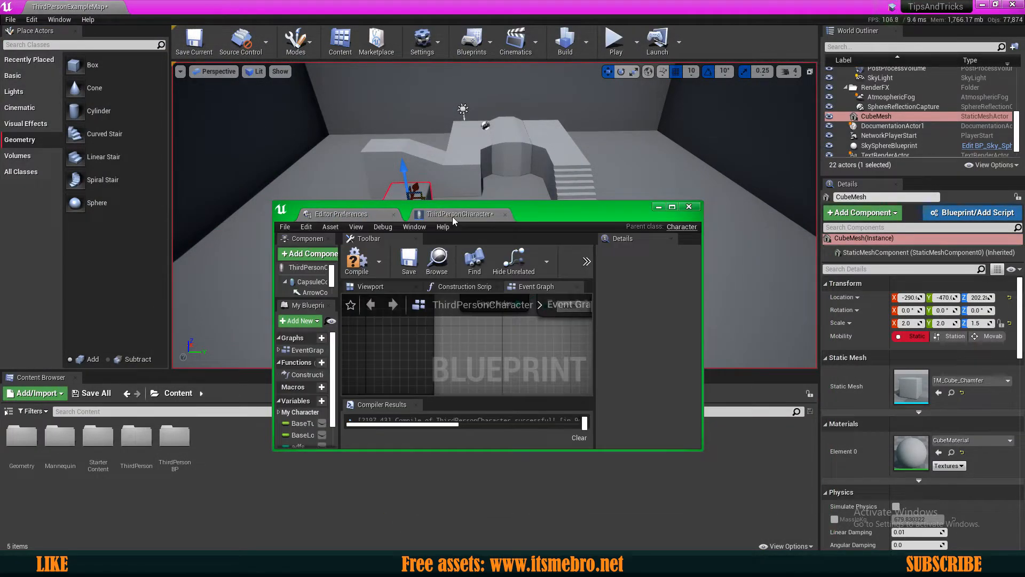
{"action": "left_click", "coordinate": [362, 269]}
{"action": "left_click", "coordinate": [408, 261]}
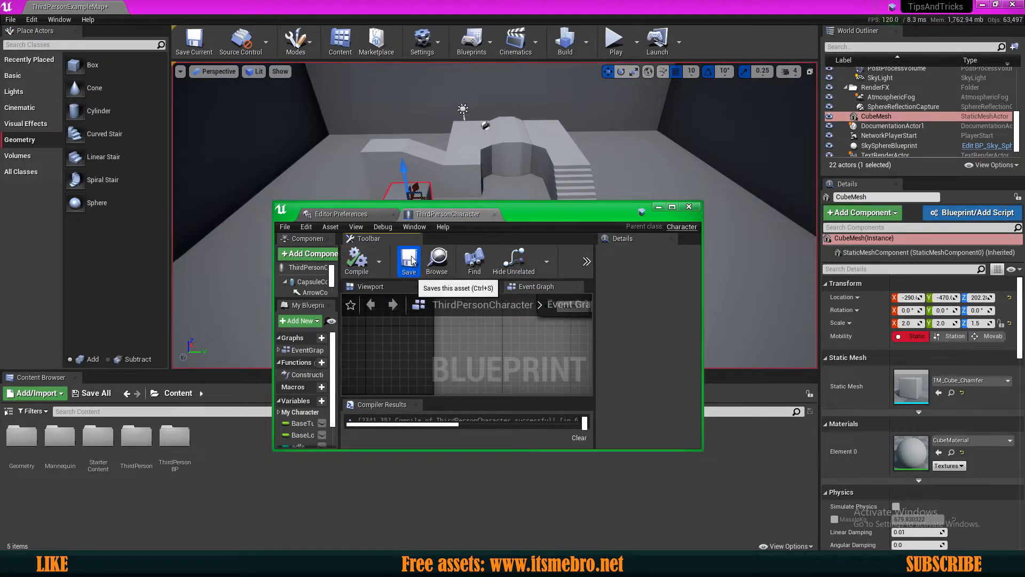
{"action": "double_click", "coordinate": [637, 216]}
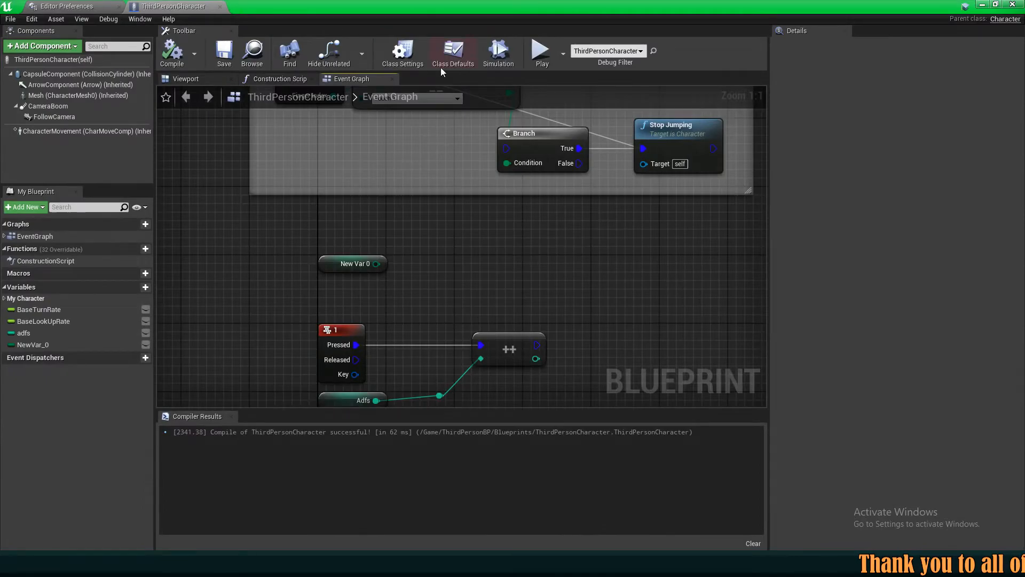
Step: Show the blueprint's class settings and dock Editor Preferences and ThirdPersonCharacter back into the main editor window
{"action": "left_click", "coordinate": [451, 56]}
{"action": "left_click", "coordinate": [411, 65]}
{"action": "left_click_drag", "start_coordinate": [251, 6], "coordinate": [439, 76]}
{"action": "left_click_drag", "start_coordinate": [299, 84], "coordinate": [218, 6]}
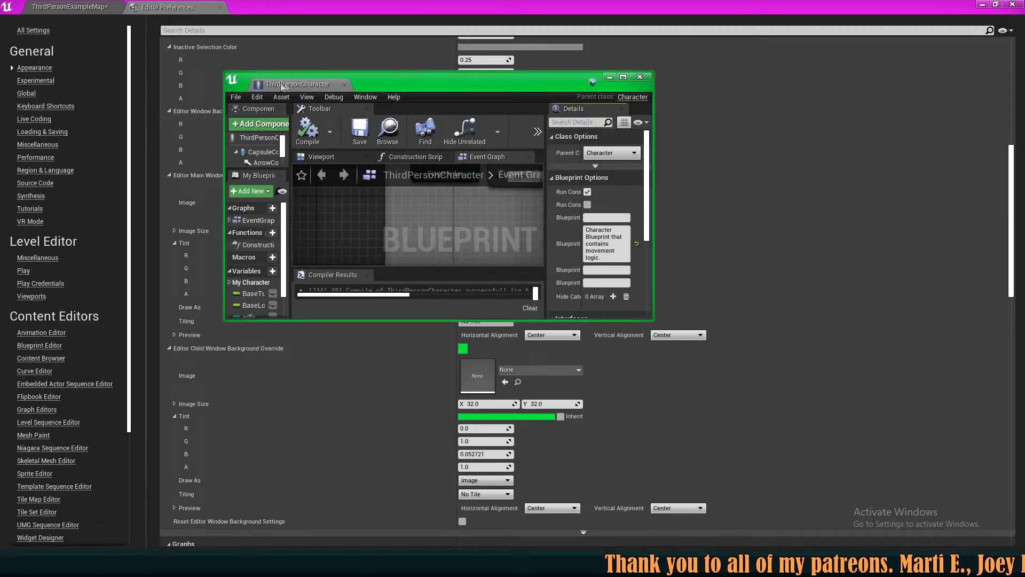
{"action": "left_click_drag", "start_coordinate": [282, 84], "coordinate": [267, 6]}
Step: Examine the Graphs grid preferences and the current grid around the nodes in the ThirdPersonCharacter event graph
{"action": "left_click", "coordinate": [176, 7]}
{"action": "scroll", "coordinate": [391, 300], "scroll_direction": "down", "scroll_amount": 6}
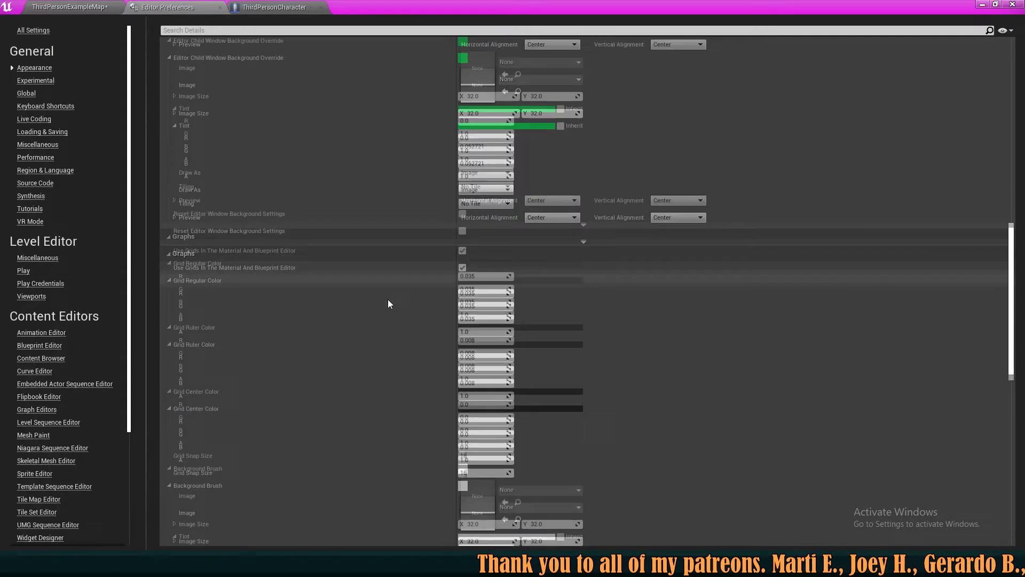
{"action": "left_click", "coordinate": [274, 7]}
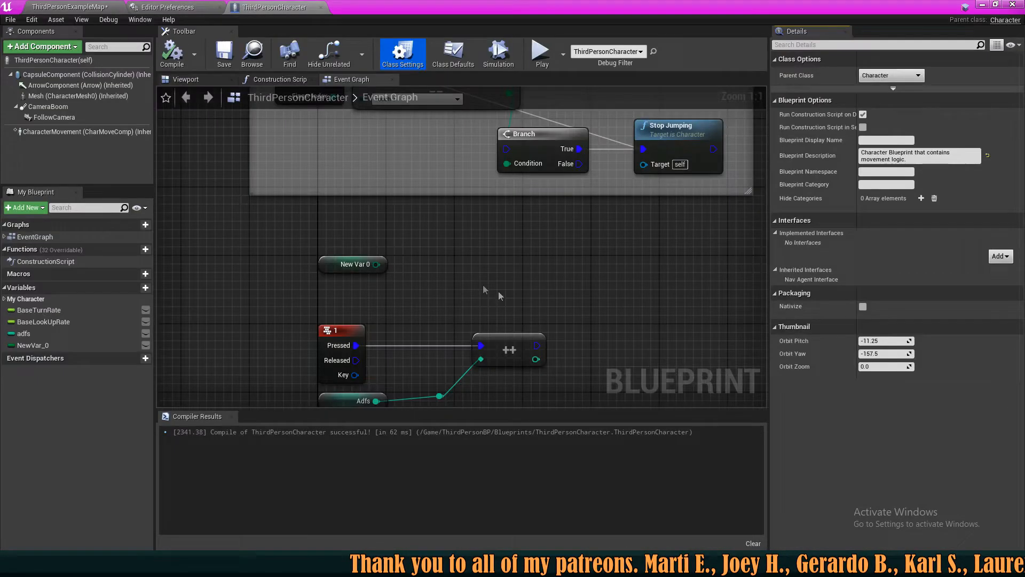
{"action": "right_click_drag", "start_coordinate": [619, 282], "coordinate": [254, 93]}
{"action": "left_click_drag", "start_coordinate": [353, 222], "coordinate": [556, 337]}
Step: Set the Grid Snap Size to 4 and view the grid in the ThirdPersonCharacter event graph
{"action": "left_click", "coordinate": [227, 6]}
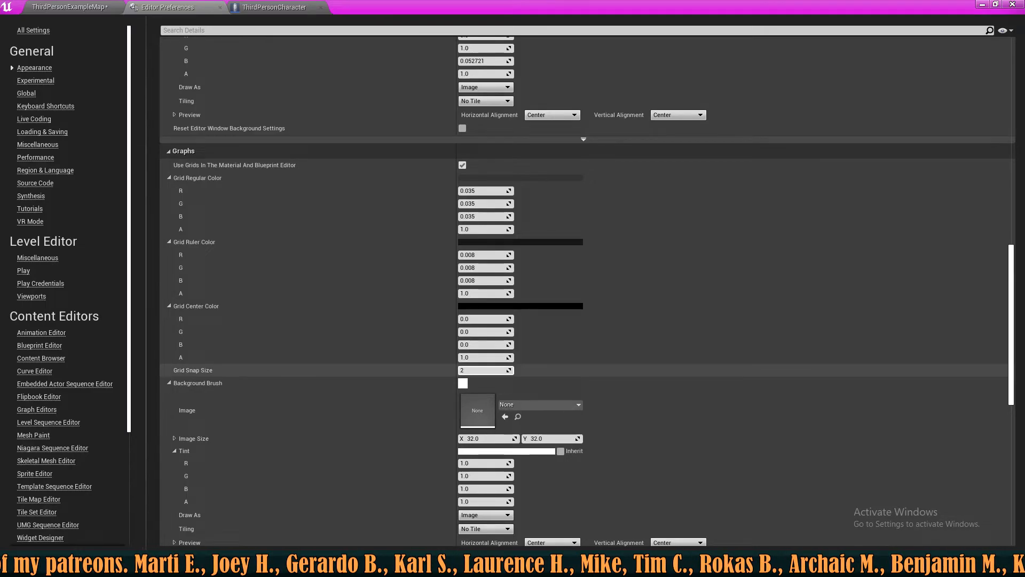
{"action": "left_click", "coordinate": [274, 7]}
{"action": "scroll", "coordinate": [432, 249], "scroll_direction": "down", "scroll_amount": 4}
{"action": "scroll", "coordinate": [432, 250], "scroll_direction": "up", "scroll_amount": 8}
Step: Set the Grid Snap Size to 92 and view the event graph's grid at different zoom levels
{"action": "left_click", "coordinate": [198, 7]}
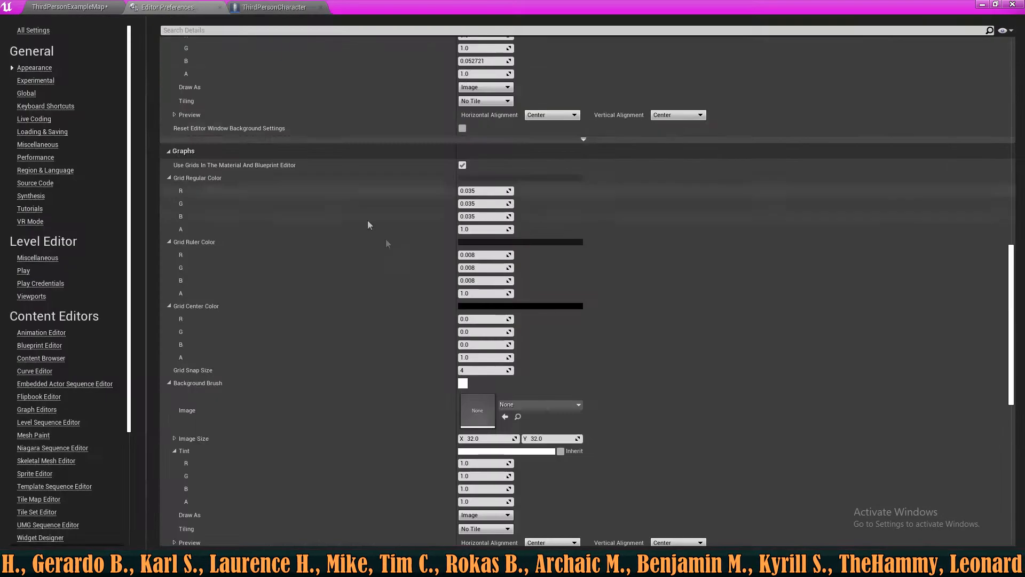
{"action": "left_click_drag", "start_coordinate": [466, 370], "coordinate": [510, 371]}
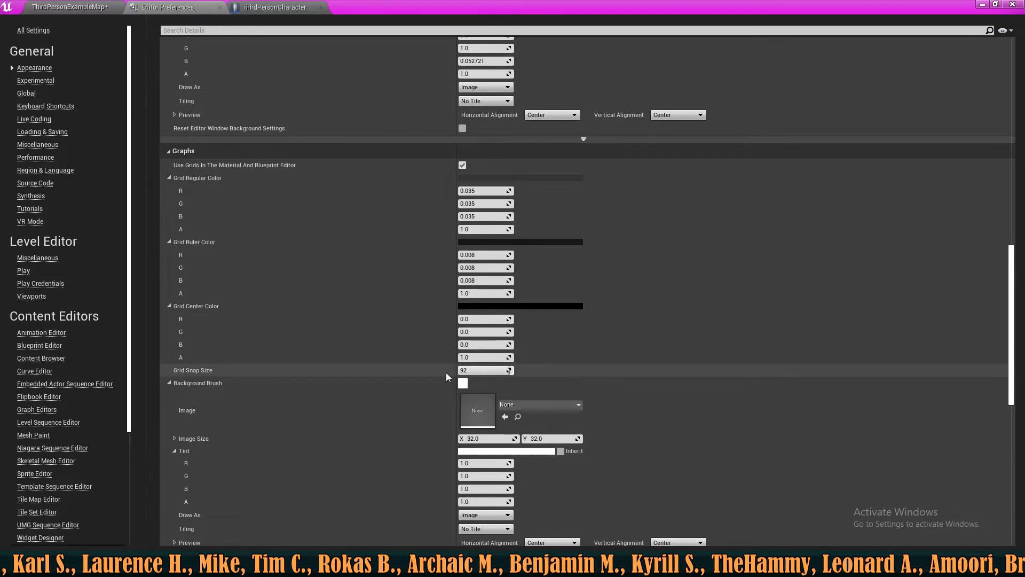
{"action": "left_click", "coordinate": [274, 7]}
{"action": "scroll", "coordinate": [576, 303], "scroll_direction": "down", "scroll_amount": 6}
{"action": "scroll", "coordinate": [426, 279], "scroll_direction": "up", "scroll_amount": 2}
{"action": "scroll", "coordinate": [470, 272], "scroll_direction": "down", "scroll_amount": 2}
{"action": "scroll", "coordinate": [465, 271], "scroll_direction": "up", "scroll_amount": 2}
{"action": "right_click_drag", "start_coordinate": [427, 262], "coordinate": [527, 372]}
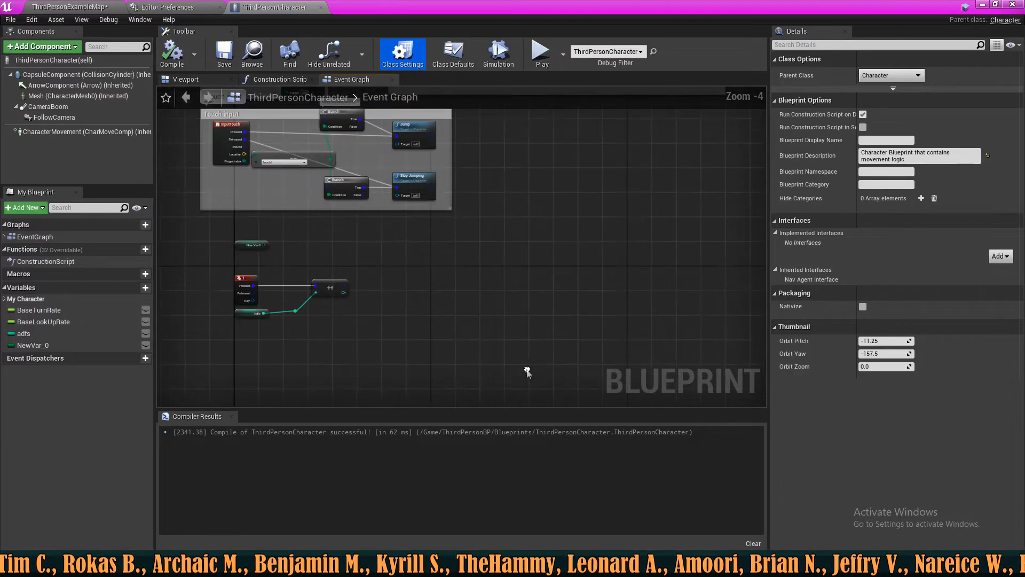
{"action": "scroll", "coordinate": [465, 304], "scroll_direction": "up", "scroll_amount": 3}
Step: Set the Grid Regular Color to dark magenta with R 0.035, G 0.0 and B 0.015257
{"action": "left_click", "coordinate": [208, 6]}
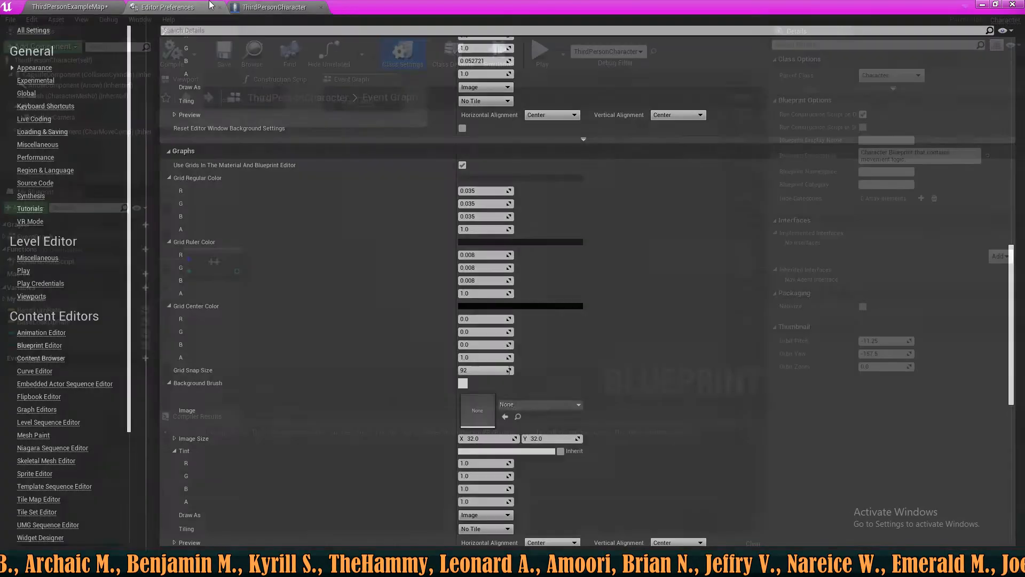
{"action": "left_click", "coordinate": [521, 177]}
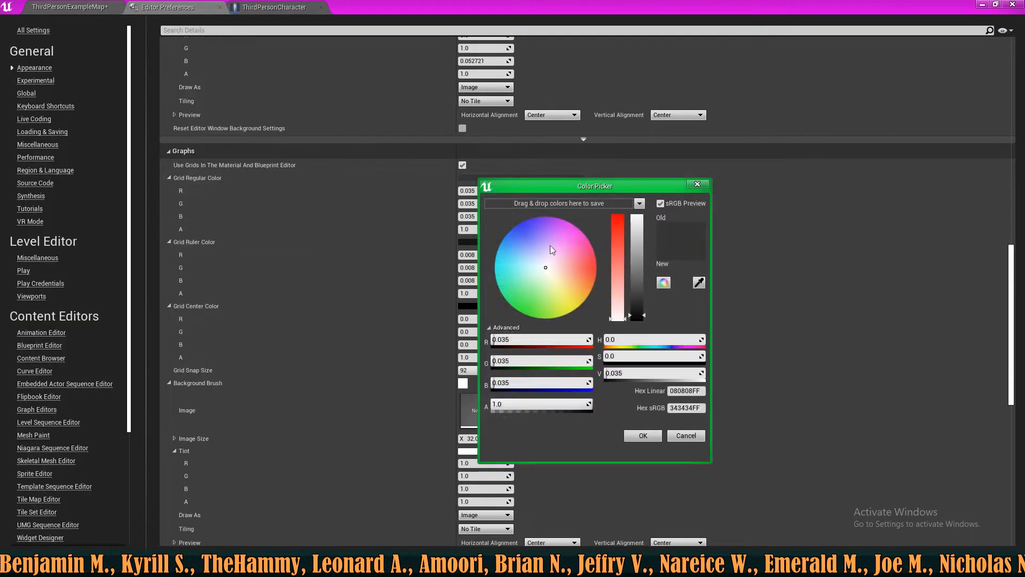
{"action": "left_click_drag", "start_coordinate": [550, 242], "coordinate": [592, 245]}
{"action": "left_click", "coordinate": [642, 436]}
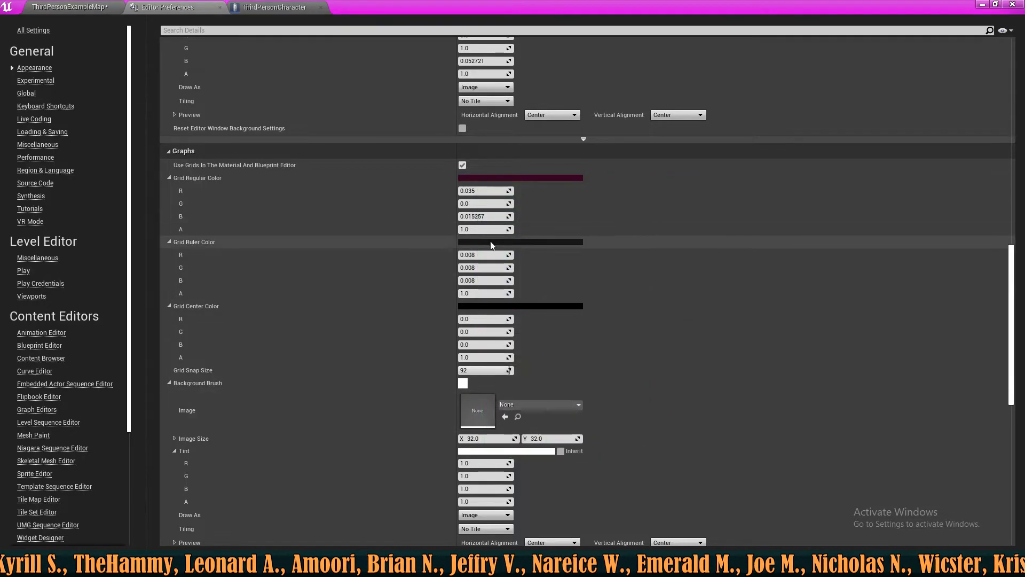
Step: Set the Grid Ruler Color to bright yellow with R 1.0, G 0.978753 and B 0.0
{"action": "left_click", "coordinate": [534, 242]}
{"action": "left_click_drag", "start_coordinate": [568, 299], "coordinate": [605, 405]}
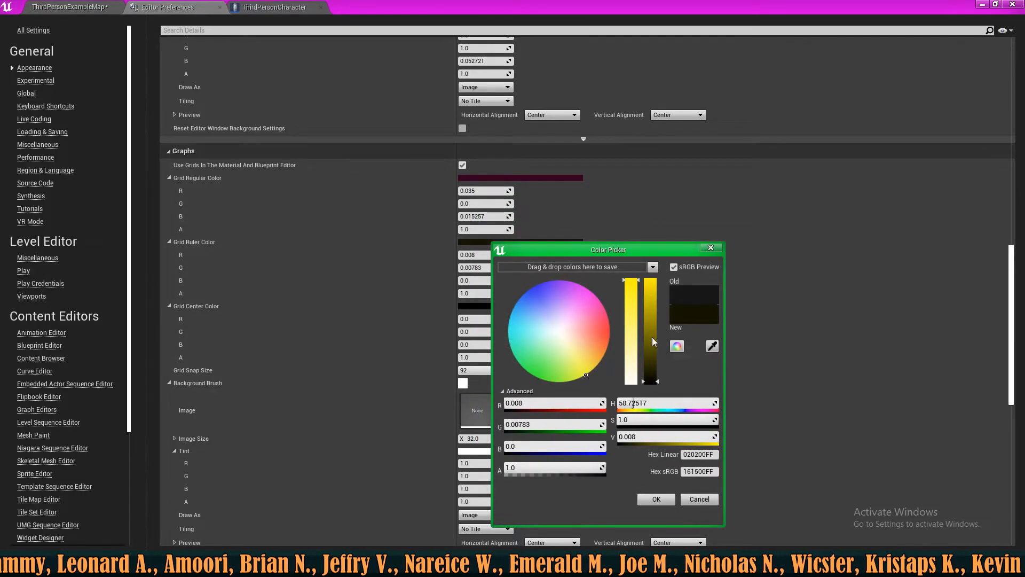
{"action": "left_click_drag", "start_coordinate": [651, 342], "coordinate": [652, 276]}
{"action": "left_click", "coordinate": [658, 498]}
Step: Set the Grid Center Color to cyan with R 0.0, G 1.0 and B 0.966799, and view the recolored grid in the event graph
{"action": "left_click", "coordinate": [478, 306]}
{"action": "left_click_drag", "start_coordinate": [516, 367], "coordinate": [500, 360]}
{"action": "left_click_drag", "start_coordinate": [622, 398], "coordinate": [623, 382]}
{"action": "left_click_drag", "start_coordinate": [645, 396], "coordinate": [643, 276]}
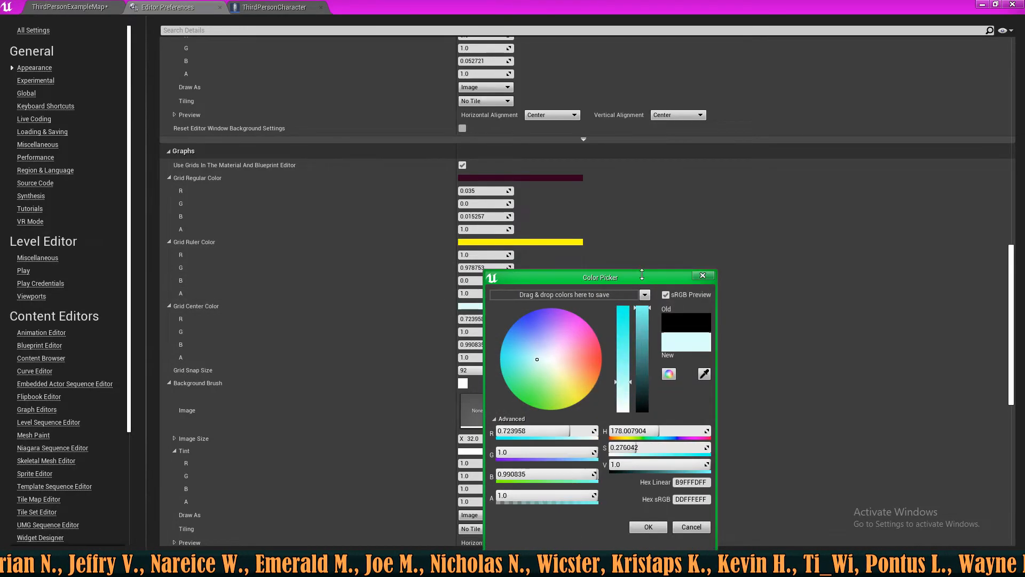
{"action": "left_click_drag", "start_coordinate": [619, 388], "coordinate": [623, 303]}
{"action": "left_click", "coordinate": [648, 527]}
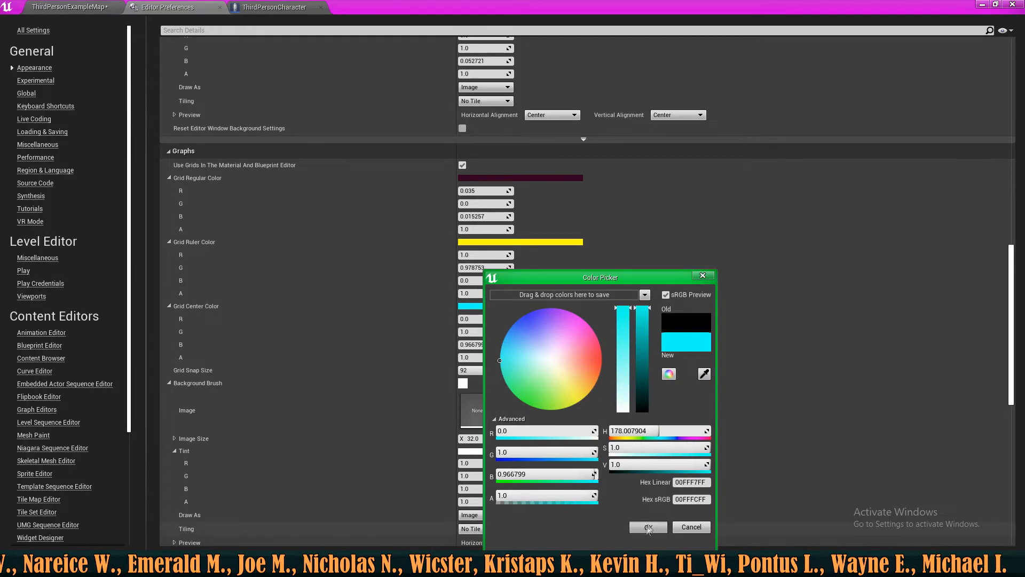
{"action": "scroll", "coordinate": [394, 122], "scroll_direction": "up", "scroll_amount": 1}
{"action": "left_click", "coordinate": [274, 7]}
{"action": "scroll", "coordinate": [503, 241], "scroll_direction": "down", "scroll_amount": 10}
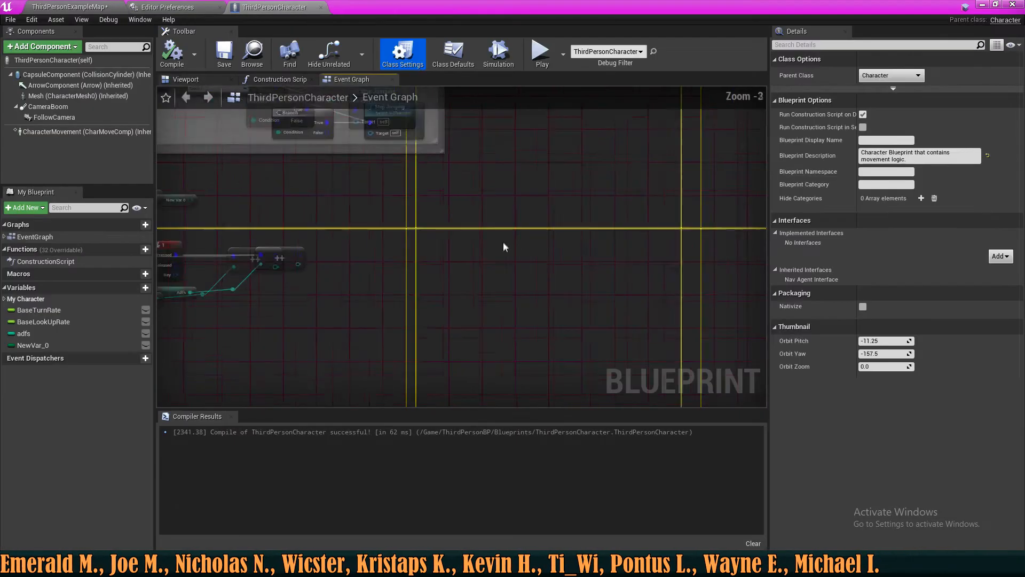
{"action": "scroll", "coordinate": [431, 273], "scroll_direction": "up", "scroll_amount": 6}
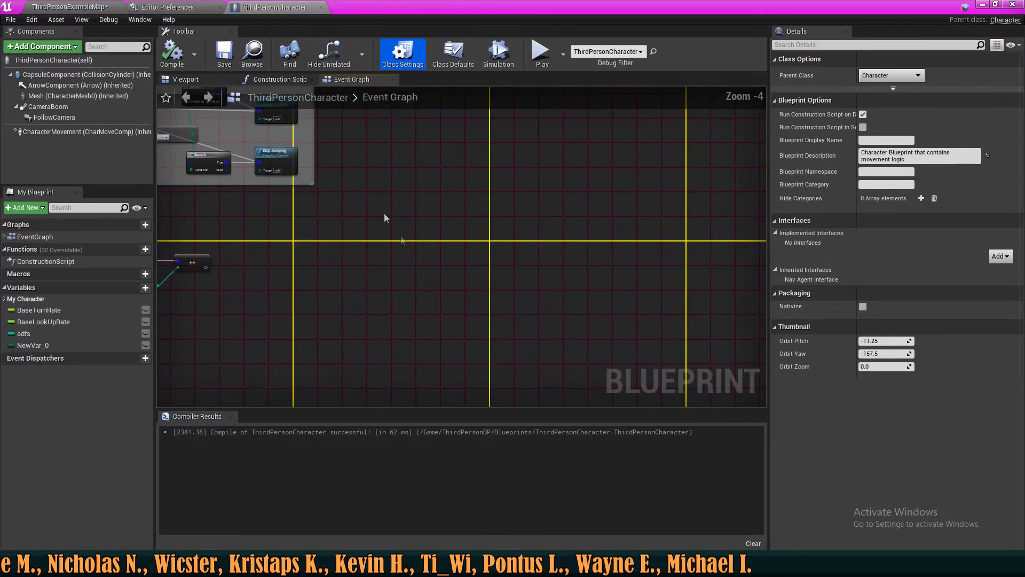
Step: Set the graph Background Brush image to the Ai_Spawnpoint texture
{"action": "left_click", "coordinate": [167, 7]}
{"action": "scroll", "coordinate": [482, 374], "scroll_direction": "down", "scroll_amount": 2}
{"action": "left_click", "coordinate": [514, 389]}
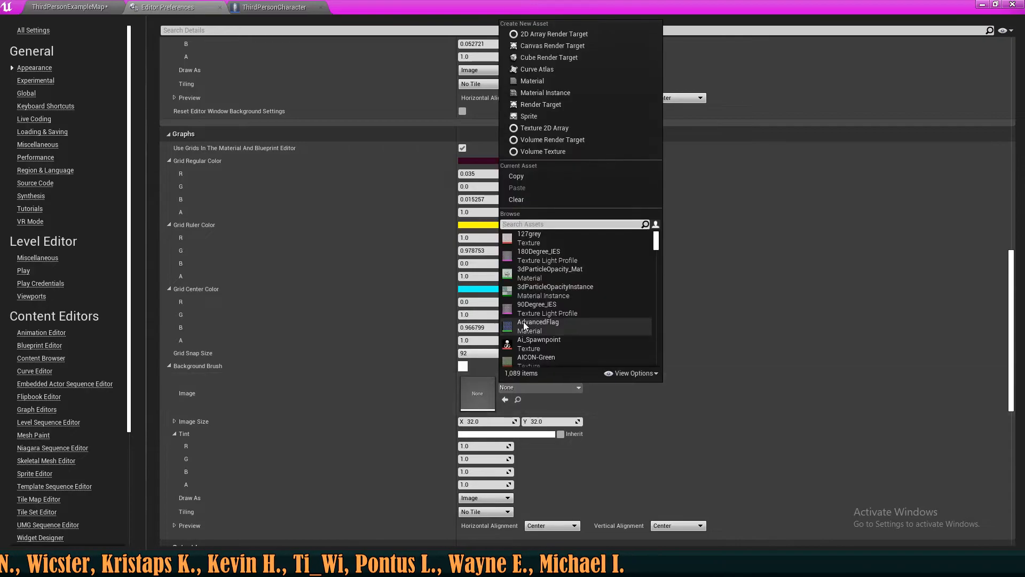
{"action": "left_click", "coordinate": [563, 341]}
Step: Examine the background image and colored grid behind the event graph's nodes at different zoom levels
{"action": "left_click", "coordinate": [273, 7]}
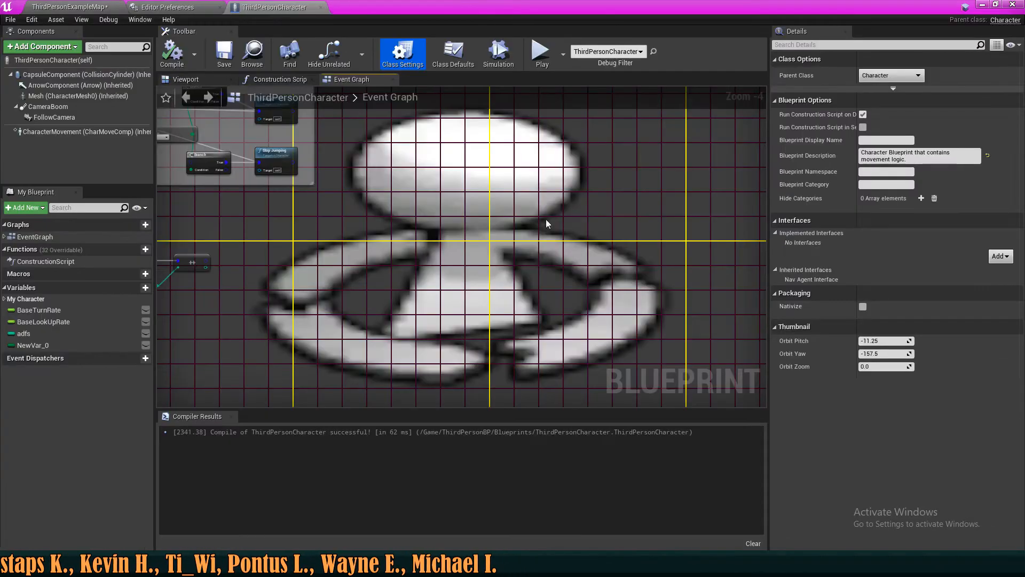
{"action": "scroll", "coordinate": [547, 268], "scroll_direction": "down", "scroll_amount": 8}
{"action": "scroll", "coordinate": [548, 268], "scroll_direction": "up", "scroll_amount": 7}
{"action": "scroll", "coordinate": [366, 180], "scroll_direction": "up", "scroll_amount": 4}
{"action": "scroll", "coordinate": [674, 343], "scroll_direction": "down", "scroll_amount": 3}
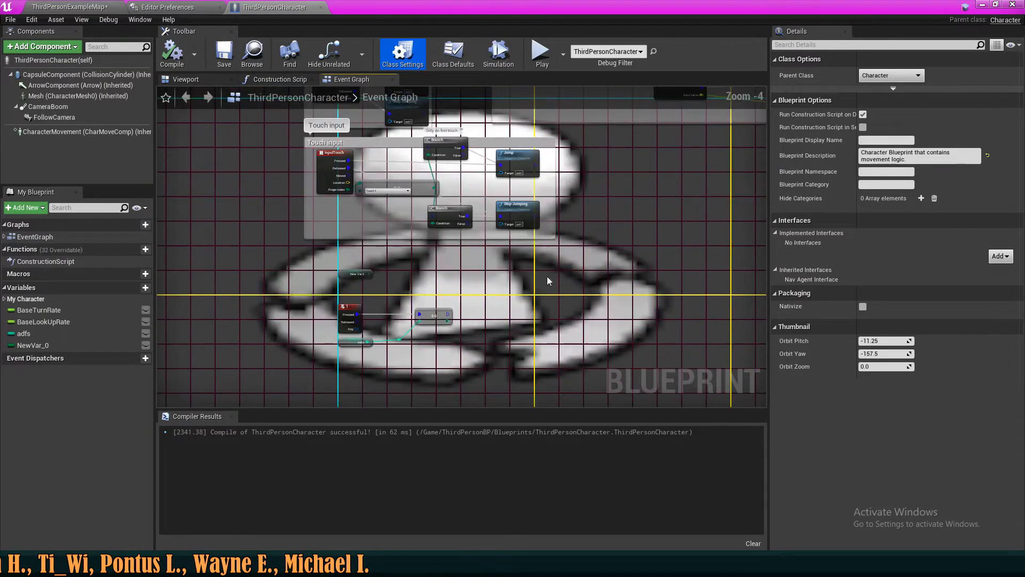
{"action": "scroll", "coordinate": [481, 160], "scroll_direction": "up", "scroll_amount": 2}
{"action": "scroll", "coordinate": [634, 326], "scroll_direction": "down", "scroll_amount": 4}
{"action": "scroll", "coordinate": [633, 333], "scroll_direction": "up", "scroll_amount": 3}
{"action": "scroll", "coordinate": [406, 224], "scroll_direction": "down", "scroll_amount": 6}
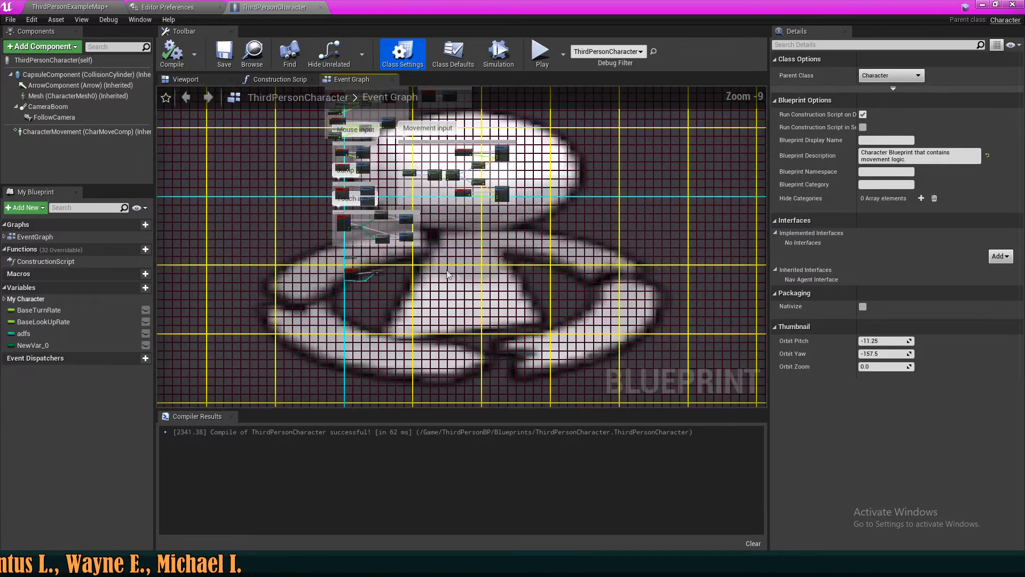
{"action": "scroll", "coordinate": [479, 277], "scroll_direction": "up", "scroll_amount": 6}
{"action": "scroll", "coordinate": [644, 310], "scroll_direction": "down", "scroll_amount": 3}
{"action": "scroll", "coordinate": [526, 283], "scroll_direction": "up", "scroll_amount": 3}
{"action": "scroll", "coordinate": [630, 288], "scroll_direction": "down", "scroll_amount": 5}
{"action": "scroll", "coordinate": [553, 313], "scroll_direction": "up", "scroll_amount": 8}
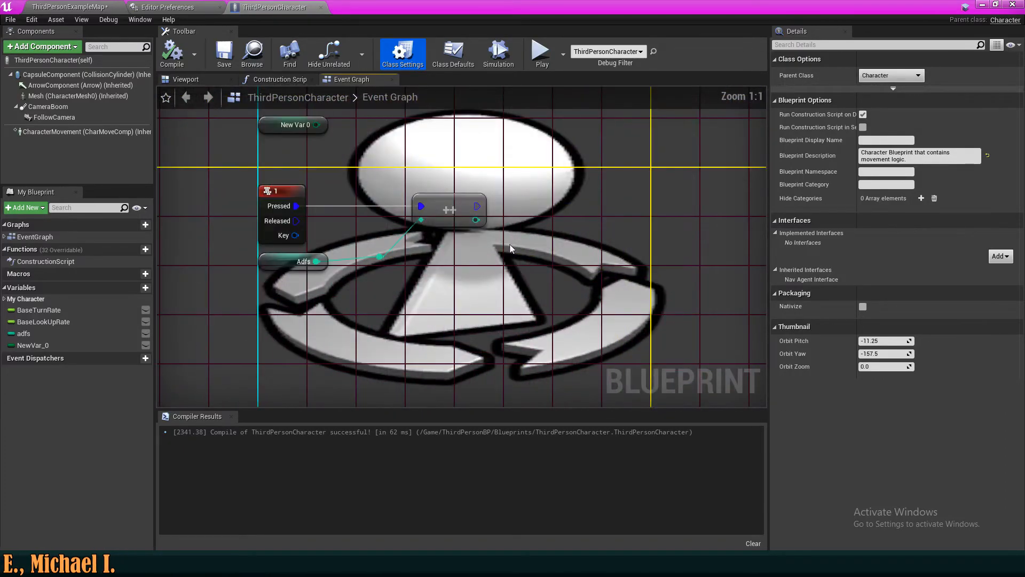
{"action": "right_click_drag", "start_coordinate": [510, 245], "coordinate": [580, 302]}
{"action": "left_click", "coordinate": [507, 262]}
{"action": "scroll", "coordinate": [507, 286], "scroll_direction": "down", "scroll_amount": 3}
{"action": "scroll", "coordinate": [540, 293], "scroll_direction": "up", "scroll_amount": 2}
{"action": "left_click", "coordinate": [543, 299]}
{"action": "scroll", "coordinate": [543, 299], "scroll_direction": "down", "scroll_amount": 5}
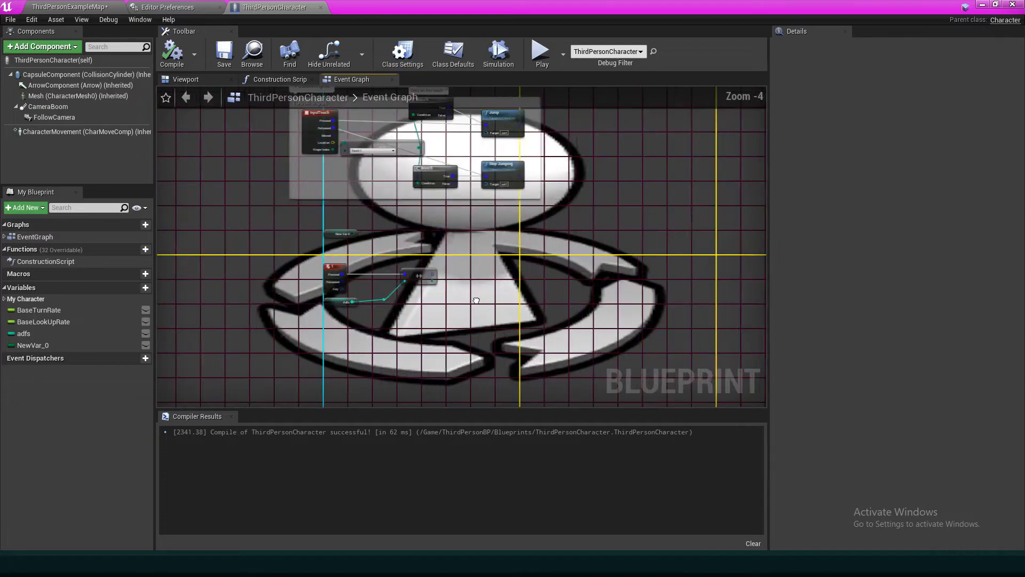
{"action": "scroll", "coordinate": [230, 290], "scroll_direction": "up", "scroll_amount": 2}
Step: Review the Output Log background and text color preferences, and return to the Graphs settings
{"action": "left_click", "coordinate": [209, 5]}
{"action": "scroll", "coordinate": [609, 351], "scroll_direction": "down", "scroll_amount": 10}
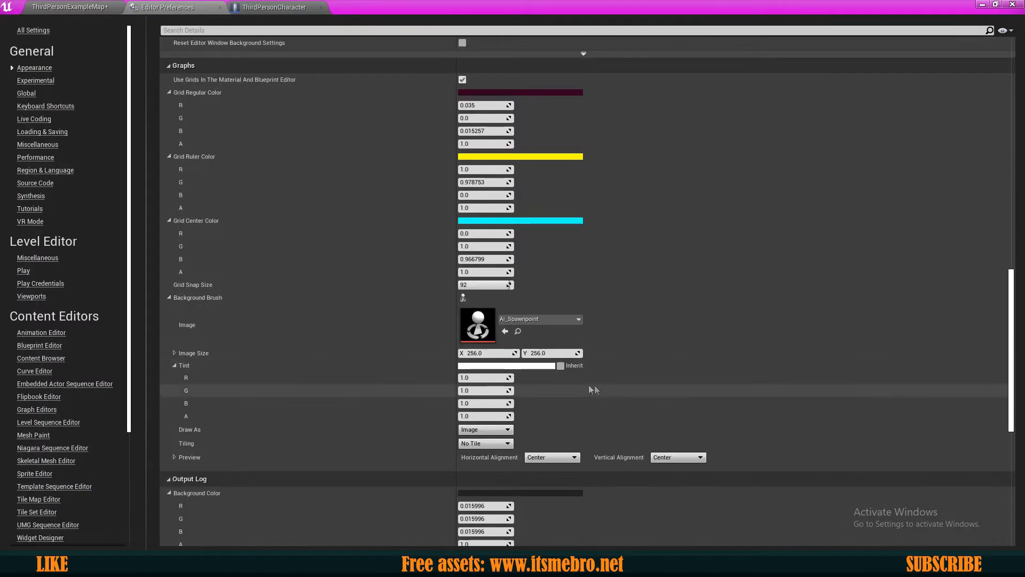
{"action": "scroll", "coordinate": [532, 331], "scroll_direction": "down", "scroll_amount": 6}
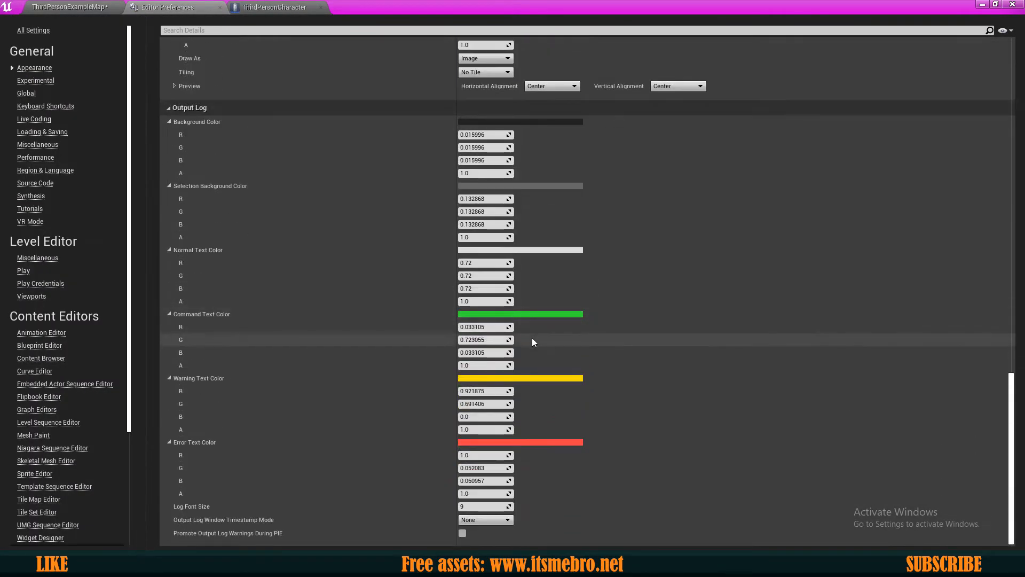
{"action": "scroll", "coordinate": [230, 328], "scroll_direction": "up", "scroll_amount": 4}
{"action": "scroll", "coordinate": [231, 328], "scroll_direction": "up", "scroll_amount": 6}
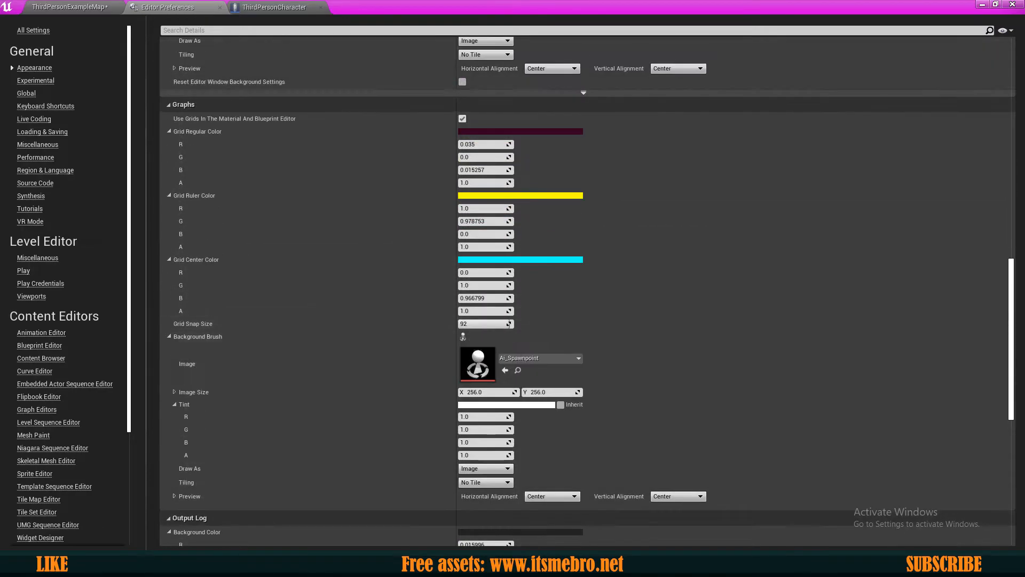
Step: Review the Content Browser, Curve Editor, Mesh Paint, Level Sequence Editor and Tile Set Editor preference pages
{"action": "left_click", "coordinate": [25, 359]}
{"action": "left_click", "coordinate": [29, 371]}
{"action": "left_click", "coordinate": [33, 435]}
{"action": "left_click", "coordinate": [46, 422]}
{"action": "scroll", "coordinate": [46, 444], "scroll_direction": "down", "scroll_amount": 1}
{"action": "left_click", "coordinate": [36, 478]}
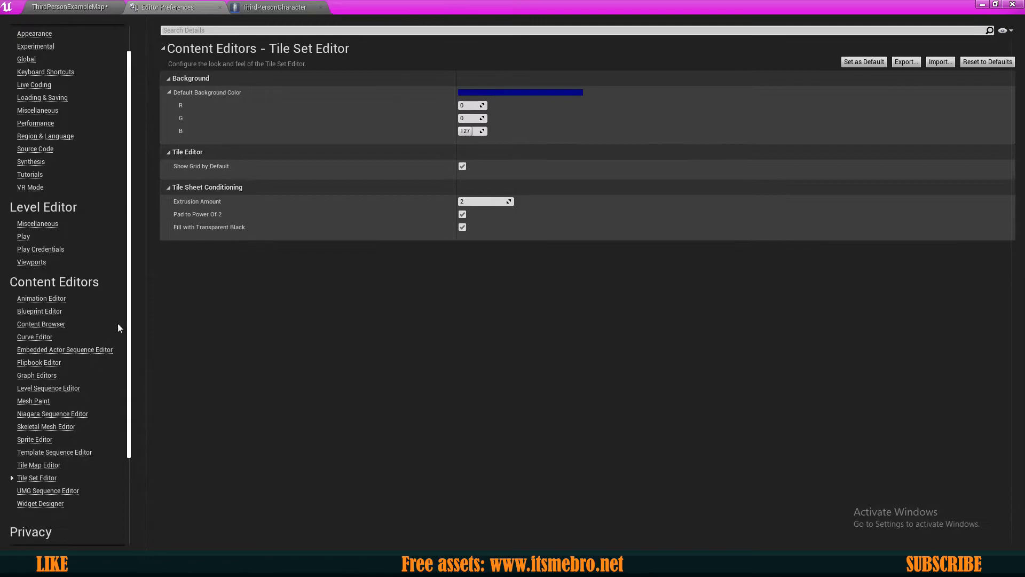
Step: Close Editor Preferences and the ThirdPersonCharacter blueprint, and select the Floor in the level
{"action": "left_click", "coordinate": [219, 7]}
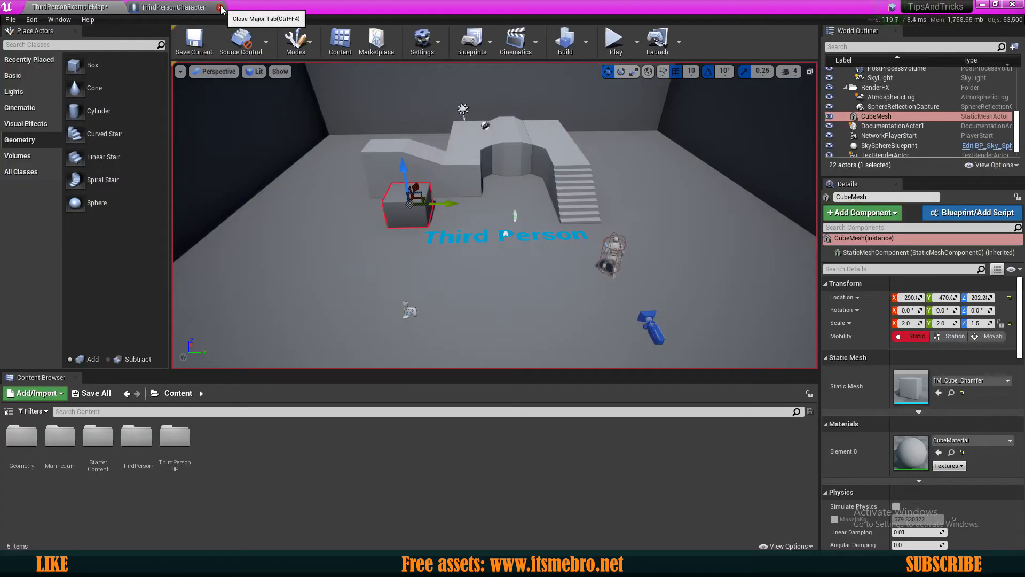
{"action": "left_click", "coordinate": [220, 7]}
{"action": "left_click", "coordinate": [511, 298]}
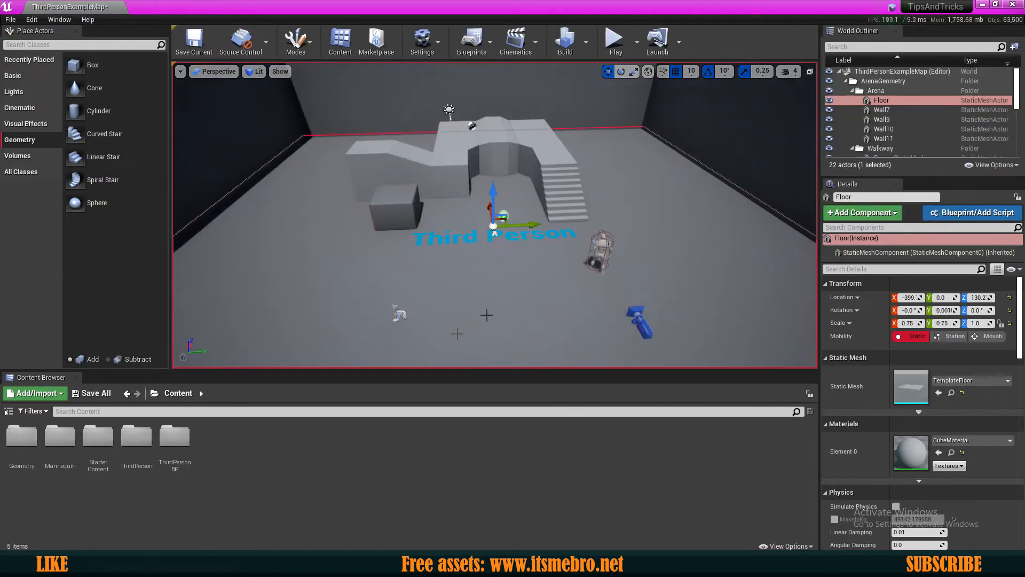
Step: Open the ThirdPersonCharacter blueprint from ThirdPersonBP/Blueprints and look at its customized event graph
{"action": "double_click", "coordinate": [184, 449]}
{"action": "double_click", "coordinate": [21, 437]}
{"action": "double_click", "coordinate": [60, 438]}
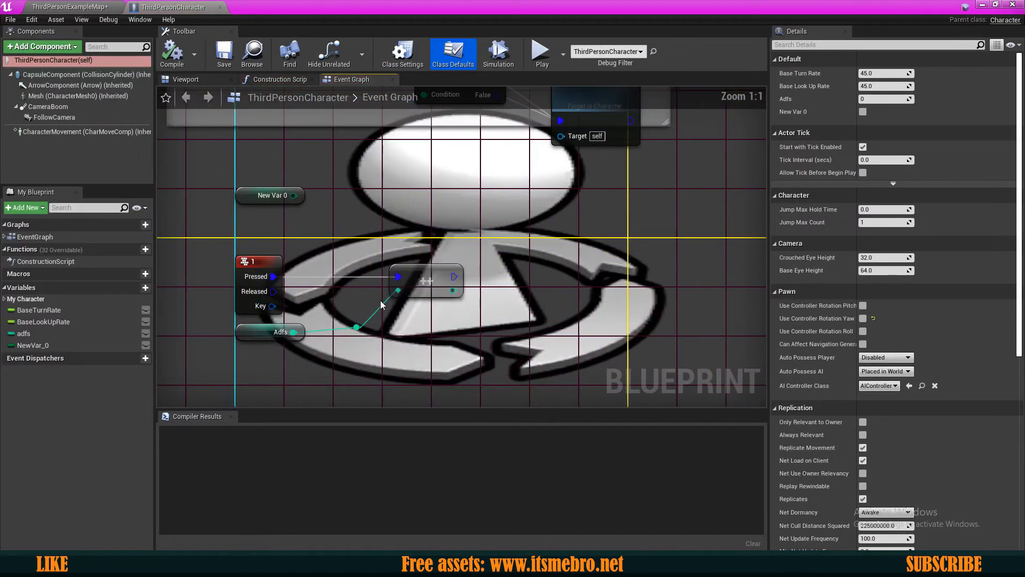
{"action": "left_click", "coordinate": [336, 187]}
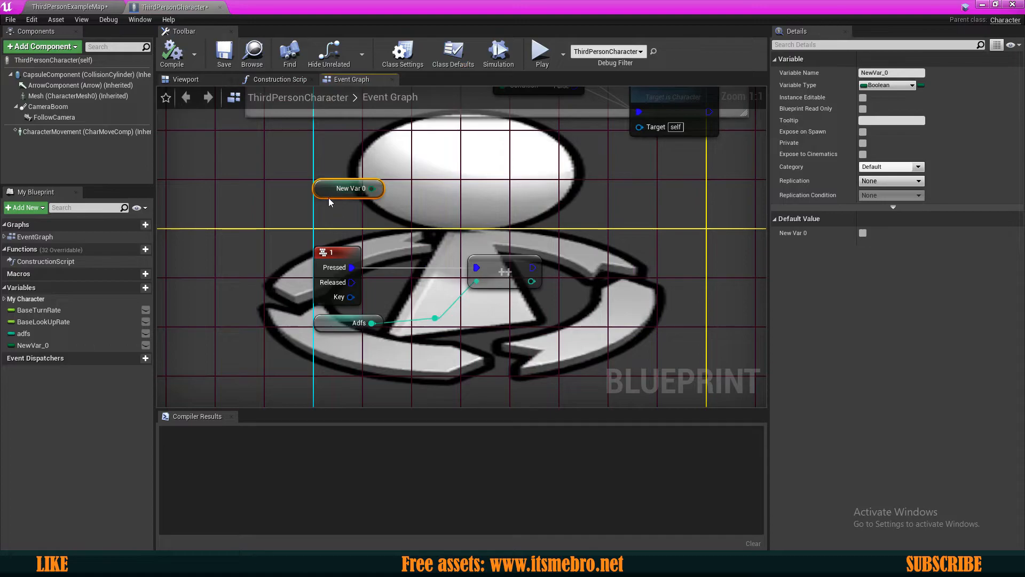
{"action": "left_click", "coordinate": [404, 184]}
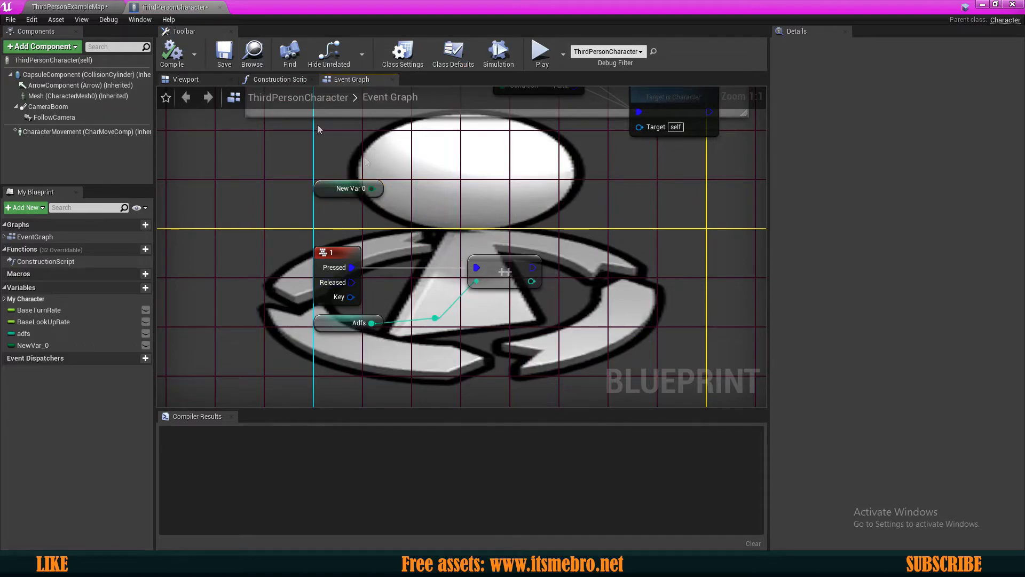
Step: Return to the level editor and show the ThirdPersonBP content folder in File Explorer
{"action": "left_click", "coordinate": [82, 5]}
{"action": "left_click", "coordinate": [178, 393]}
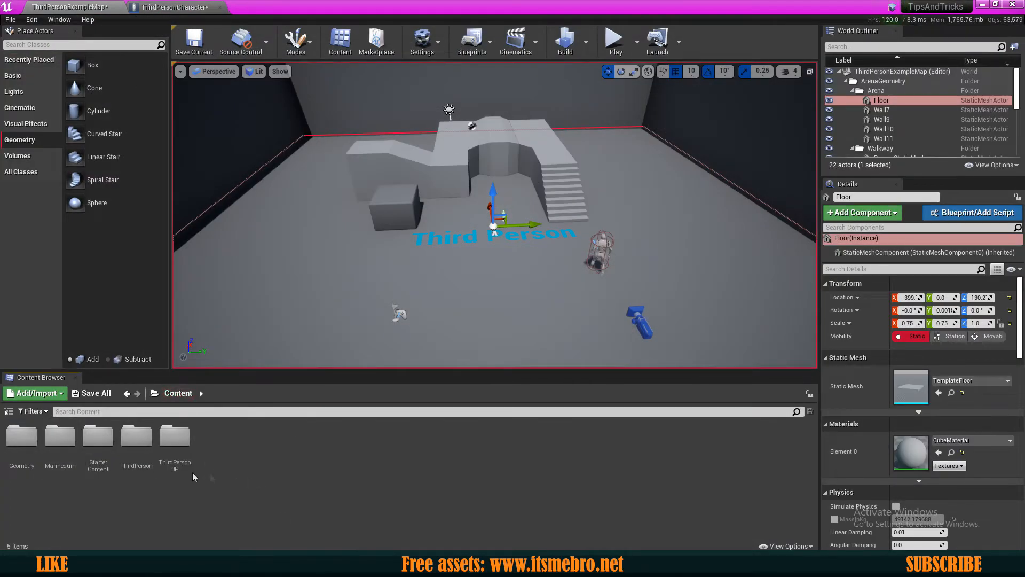
{"action": "right_click", "coordinate": [178, 443]}
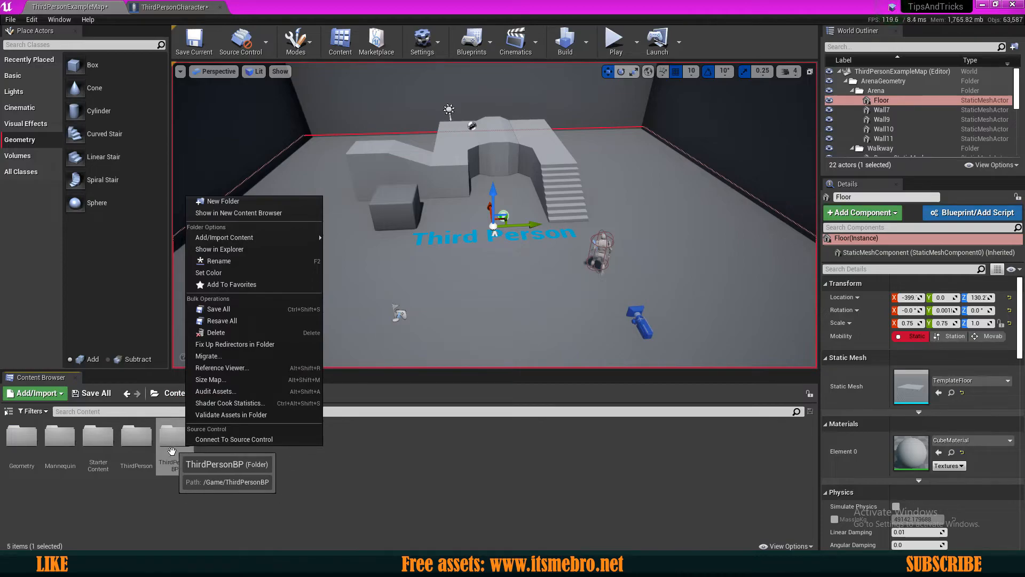
{"action": "left_click", "coordinate": [215, 249]}
{"action": "left_click_drag", "start_coordinate": [478, 98], "coordinate": [482, 126]}
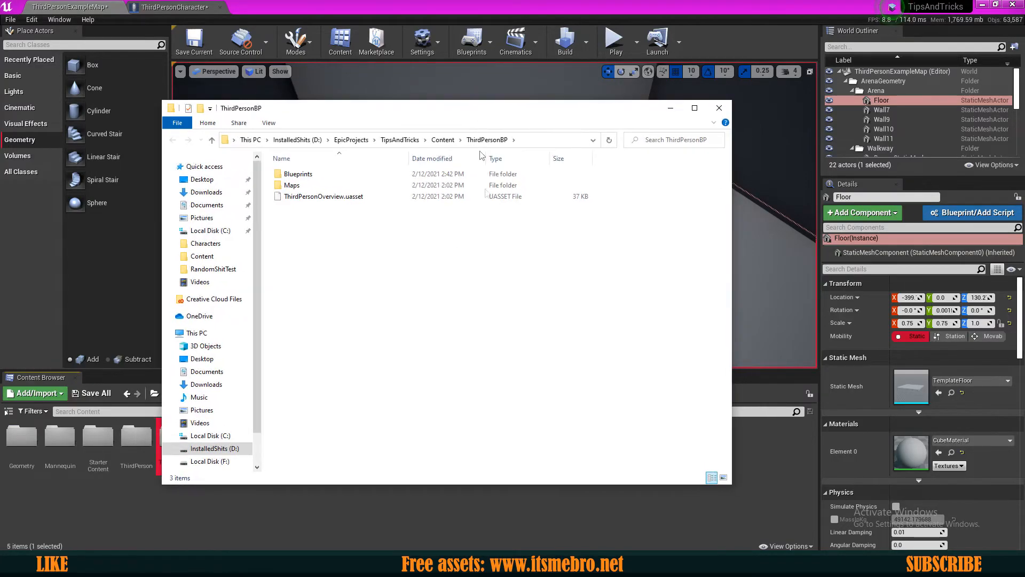
Step: Go to the TipsAndTricks project's Saved/Config/Windows folder and select EditorPerProjectUserSettings.ini
{"action": "left_click", "coordinate": [402, 140]}
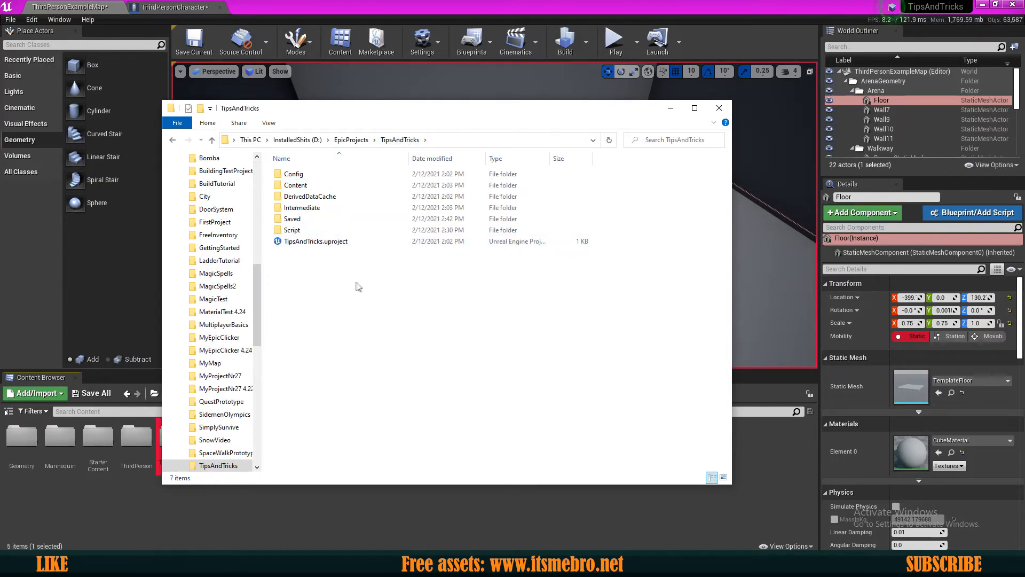
{"action": "double_click", "coordinate": [295, 223]}
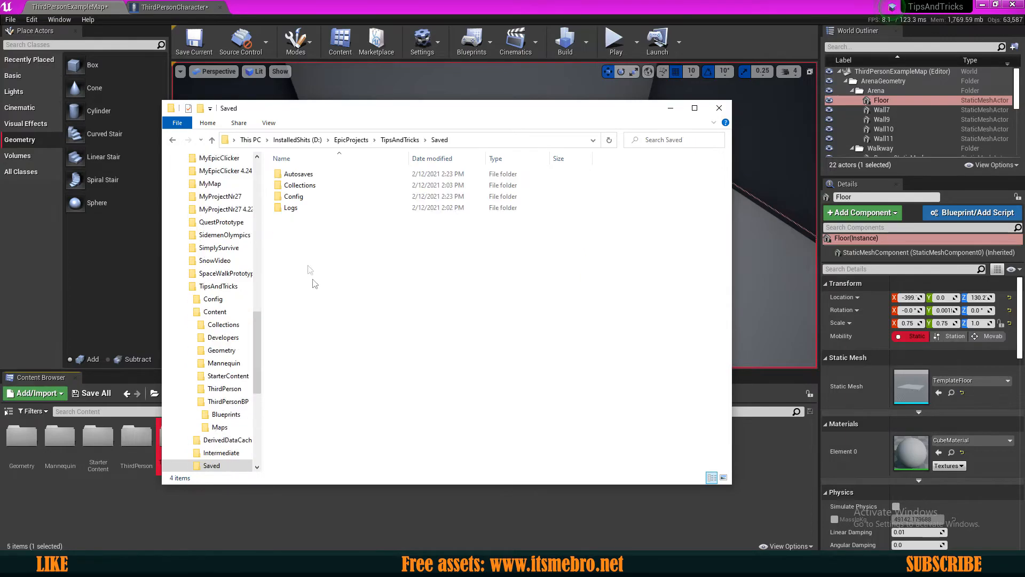
{"action": "double_click", "coordinate": [303, 198]}
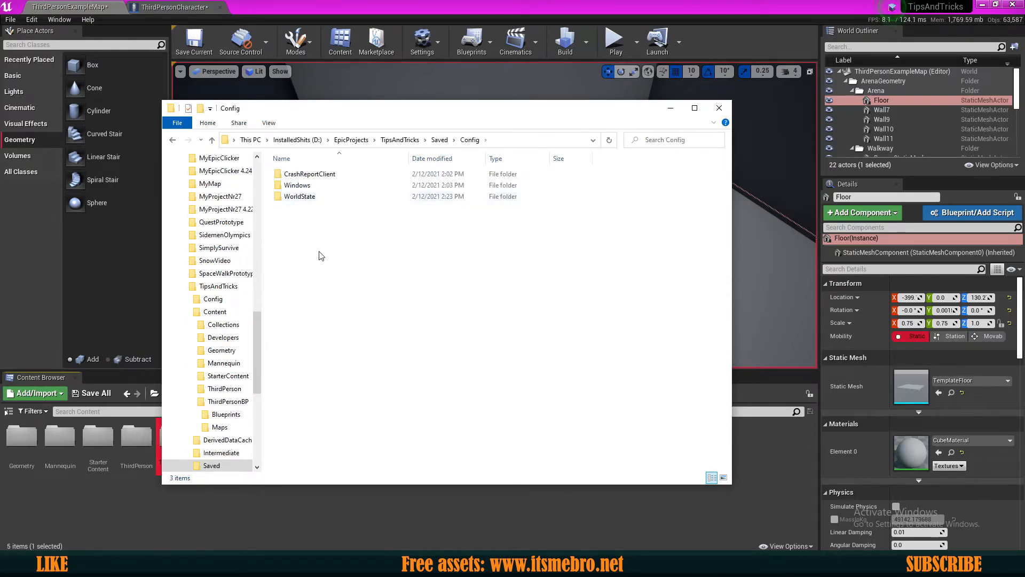
{"action": "double_click", "coordinate": [307, 187]}
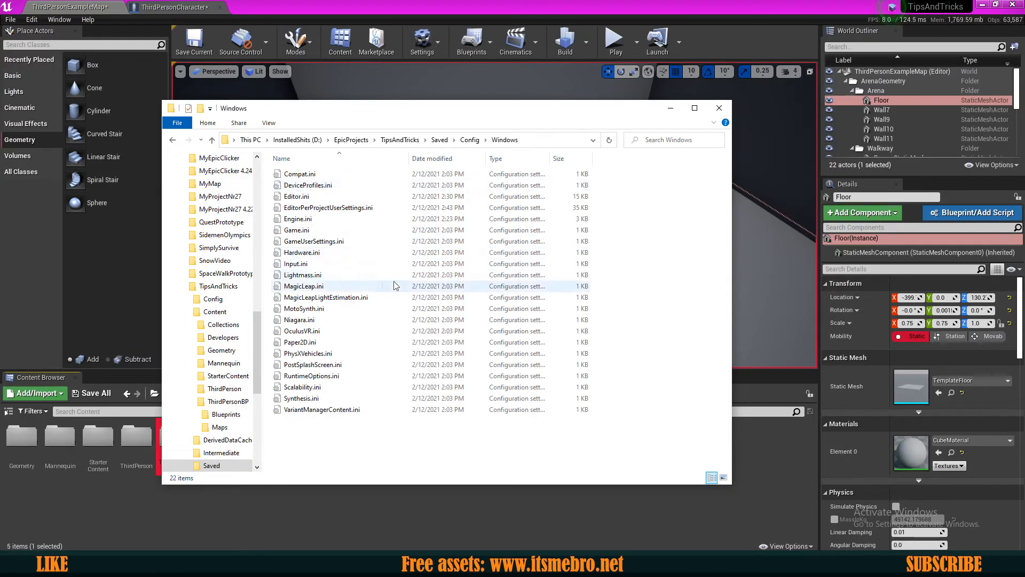
{"action": "left_click", "coordinate": [306, 208]}
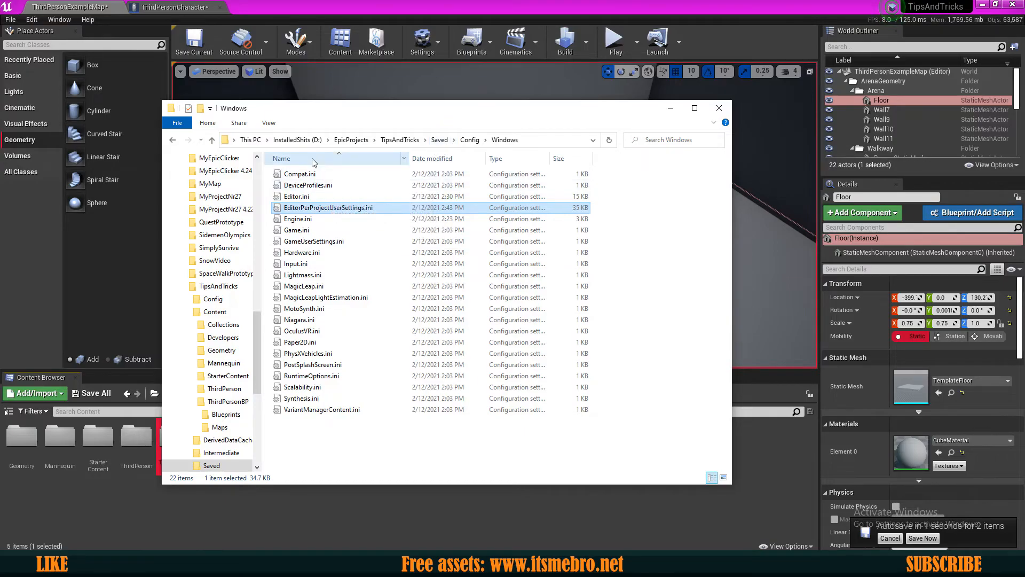
{"action": "left_click_drag", "start_coordinate": [298, 110], "coordinate": [327, 107]}
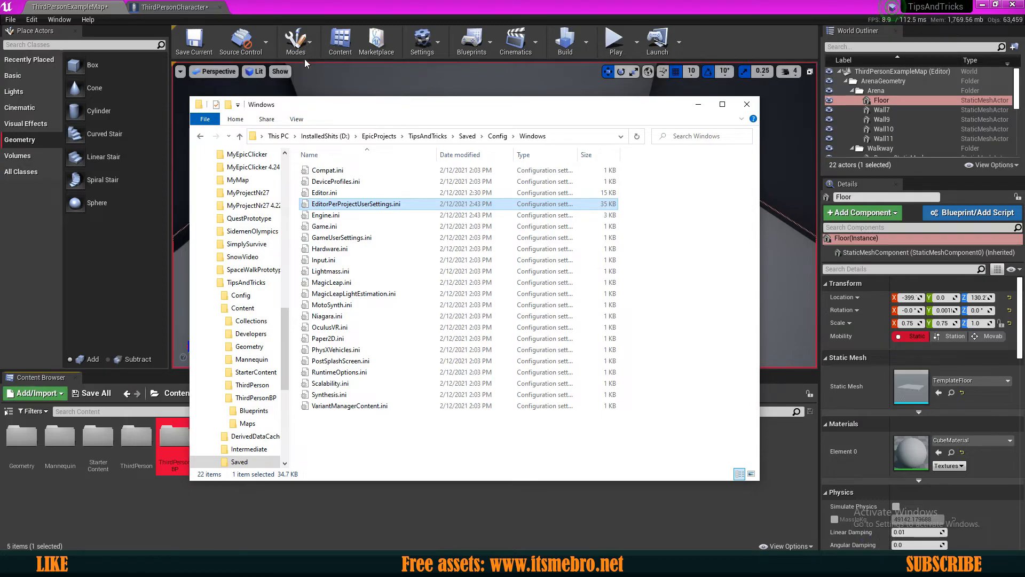
{"action": "left_click_drag", "start_coordinate": [328, 113], "coordinate": [346, 105]}
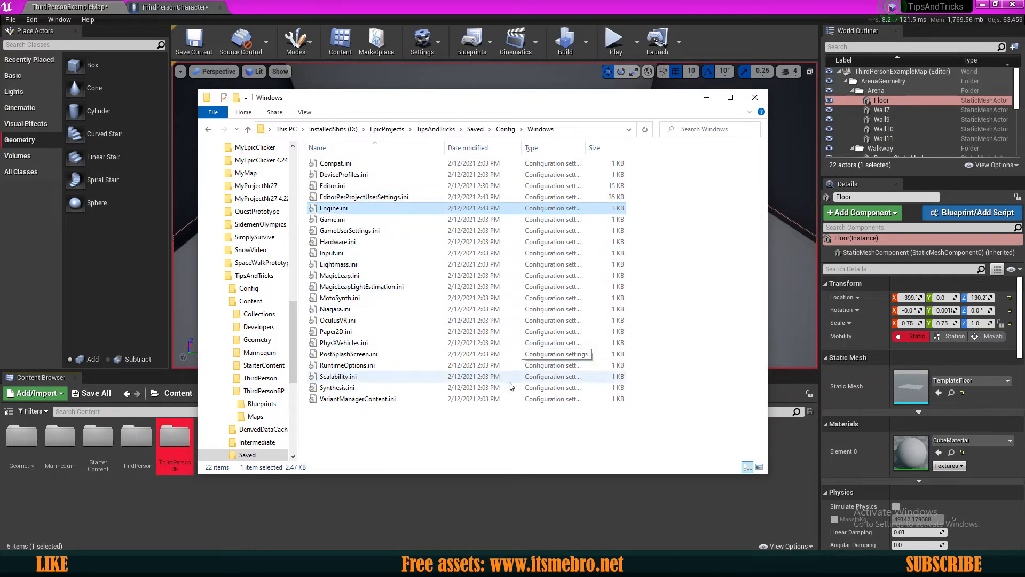
{"action": "left_click", "coordinate": [460, 388]}
{"action": "left_click", "coordinate": [463, 418]}
Step: Delete EditorPerProjectUserSettings.ini from the Saved/Config/Windows folder while the editor is still open
{"action": "left_click", "coordinate": [505, 129]}
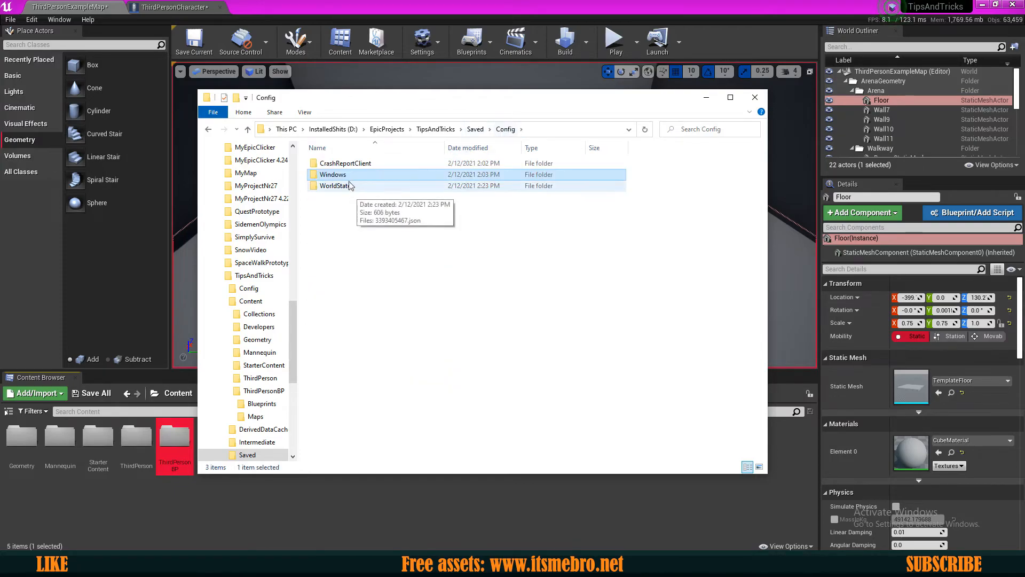
{"action": "double_click", "coordinate": [336, 175]}
{"action": "left_click", "coordinate": [342, 199]}
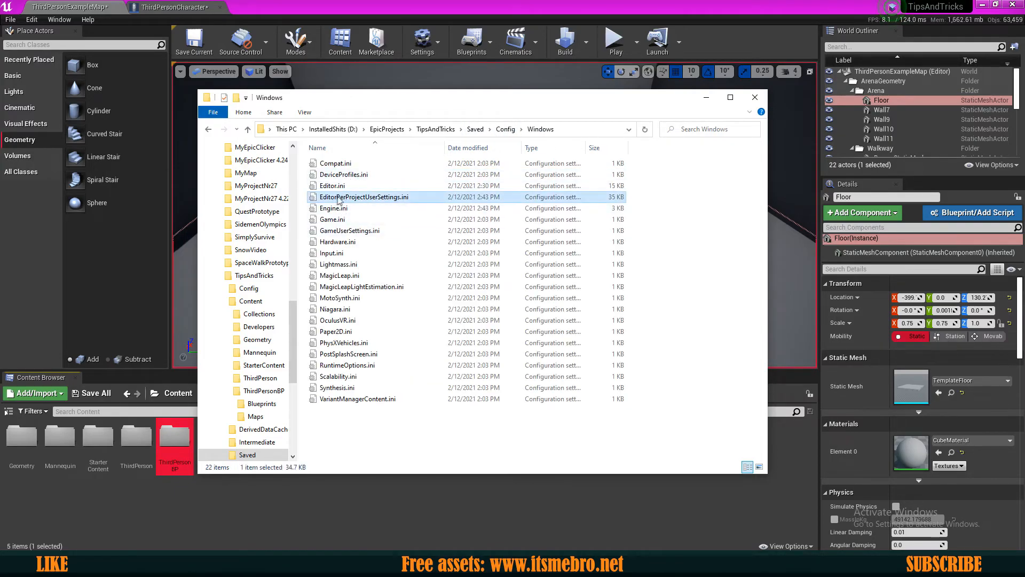
{"action": "key", "text": "Delete"}
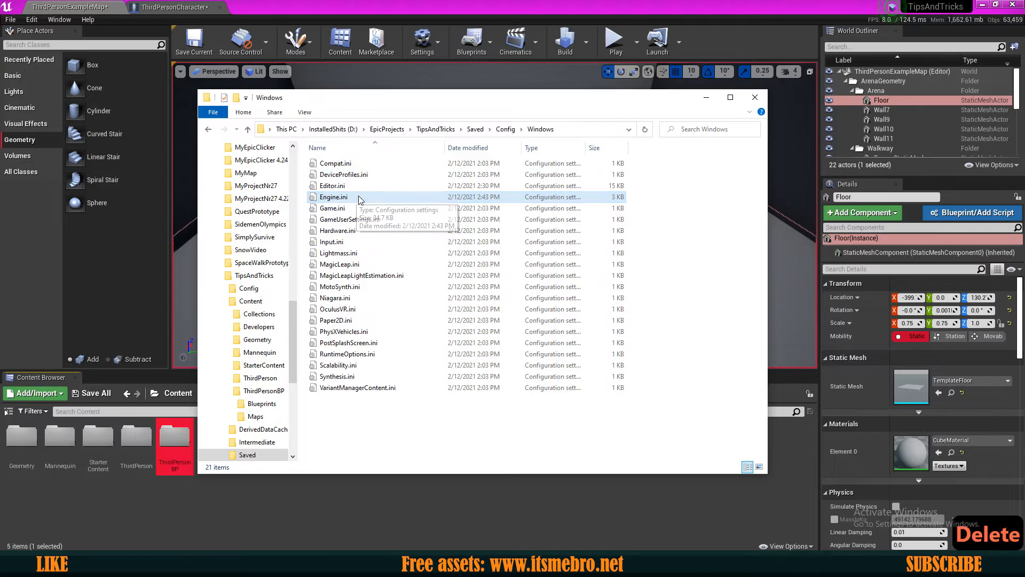
Step: Close the Unreal Editor and delete the regenerated EditorPerProjectUserSettings.ini from the Windows config folder
{"action": "left_click", "coordinate": [1013, 4]}
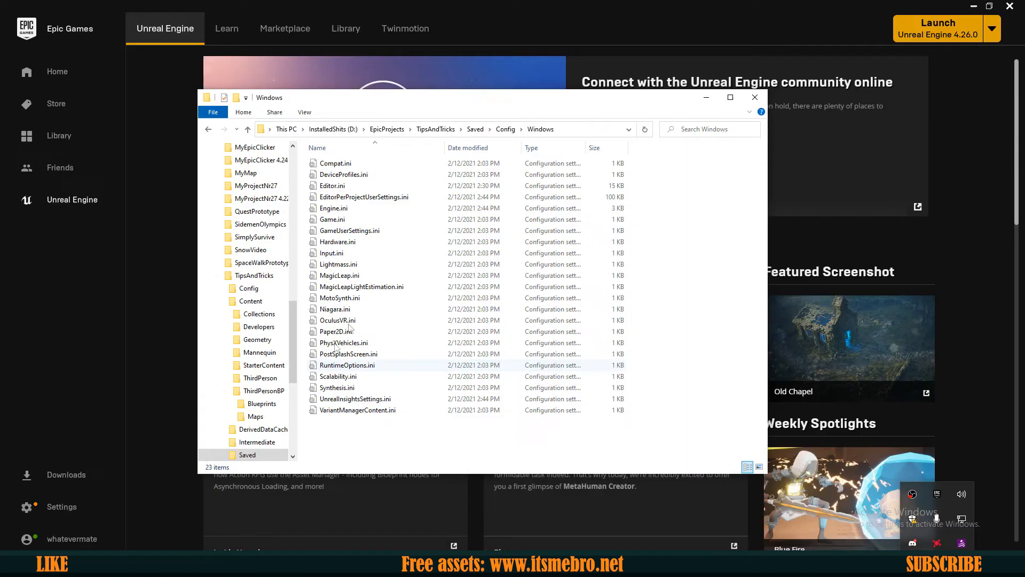
{"action": "left_click", "coordinate": [364, 196]}
{"action": "right_click", "coordinate": [666, 205]}
{"action": "left_click", "coordinate": [715, 263]}
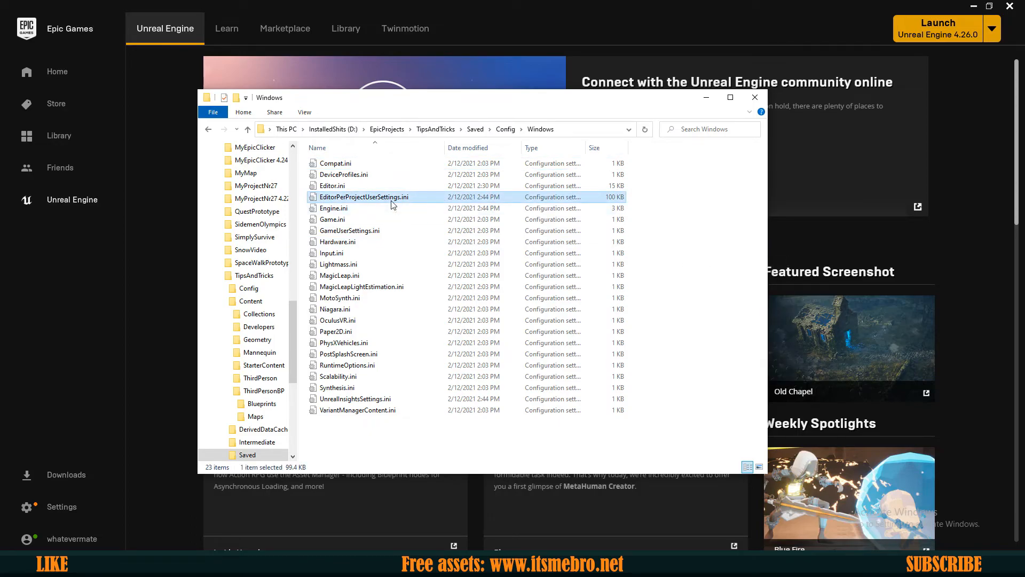
{"action": "key", "text": "Delete"}
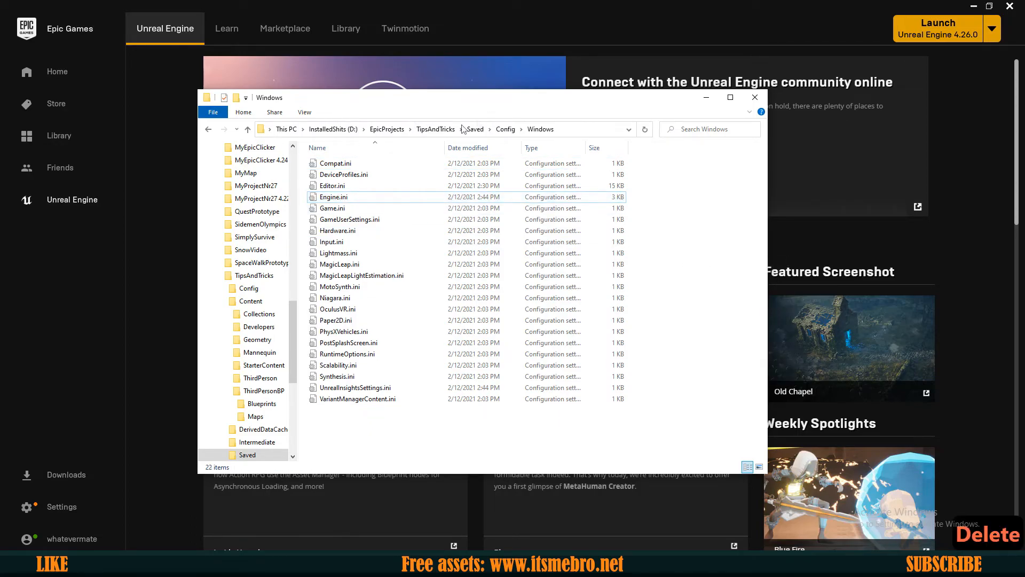
Step: Reopen the project from TipsAndTricks.uproject and go to the root Content folder
{"action": "left_click", "coordinate": [423, 130]}
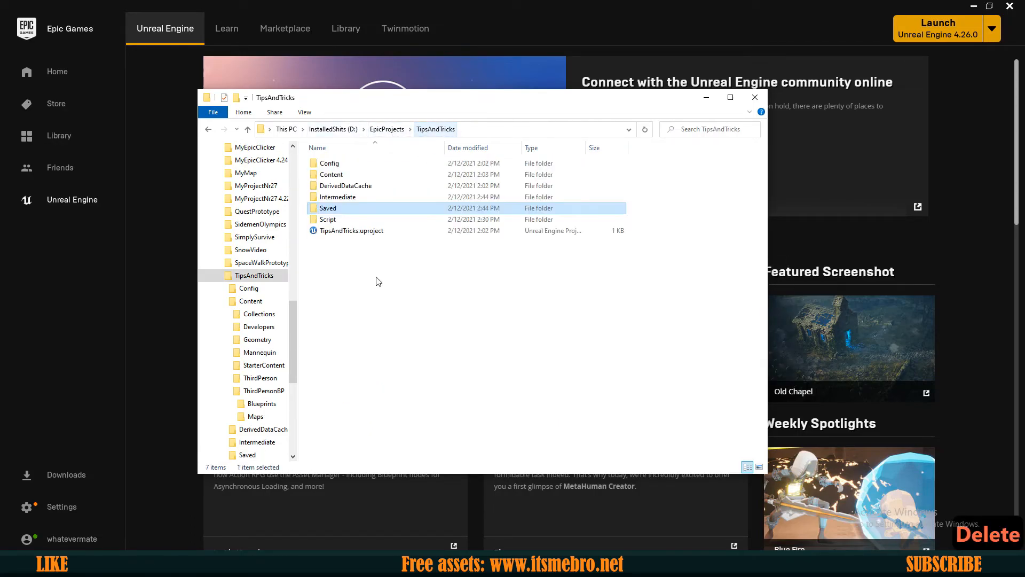
{"action": "double_click", "coordinate": [342, 231]}
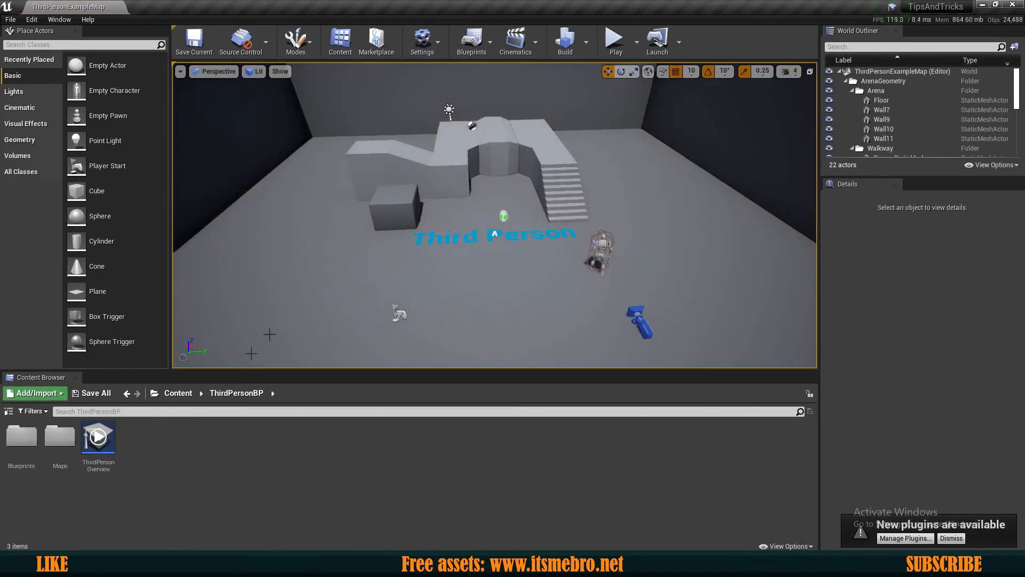
{"action": "left_click", "coordinate": [57, 439]}
{"action": "left_click", "coordinate": [24, 443]}
{"action": "left_click", "coordinate": [155, 393]}
{"action": "left_click", "coordinate": [177, 393]}
Step: Play the level in the editor, run the character around briefly, and stop the session
{"action": "left_click", "coordinate": [615, 41]}
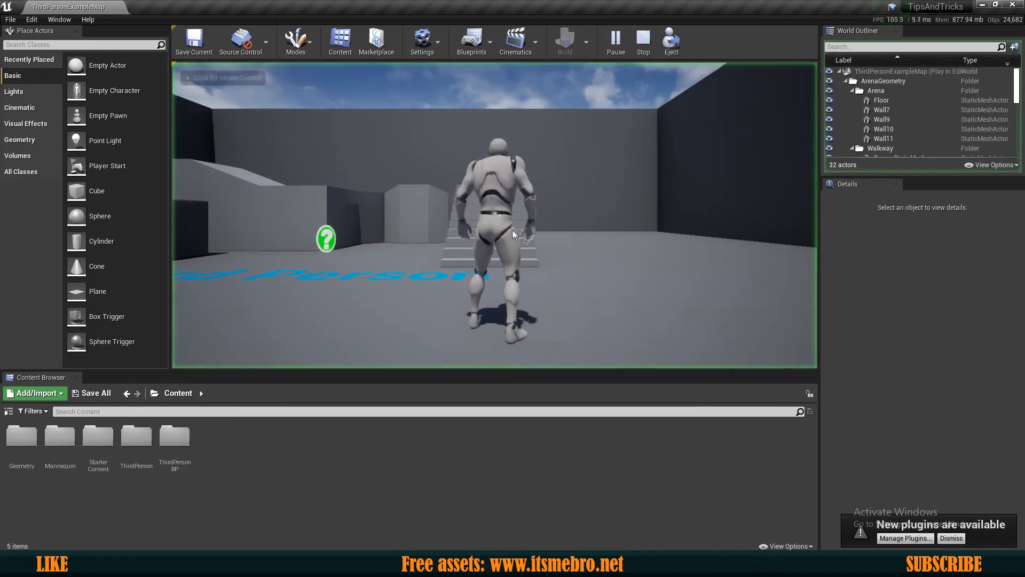
{"action": "key", "text": "a"}
{"action": "key", "text": "w"}
{"action": "key", "text": "d"}
{"action": "key", "text": "w"}
{"action": "key", "text": "d"}
{"action": "key", "text": "Escape"}
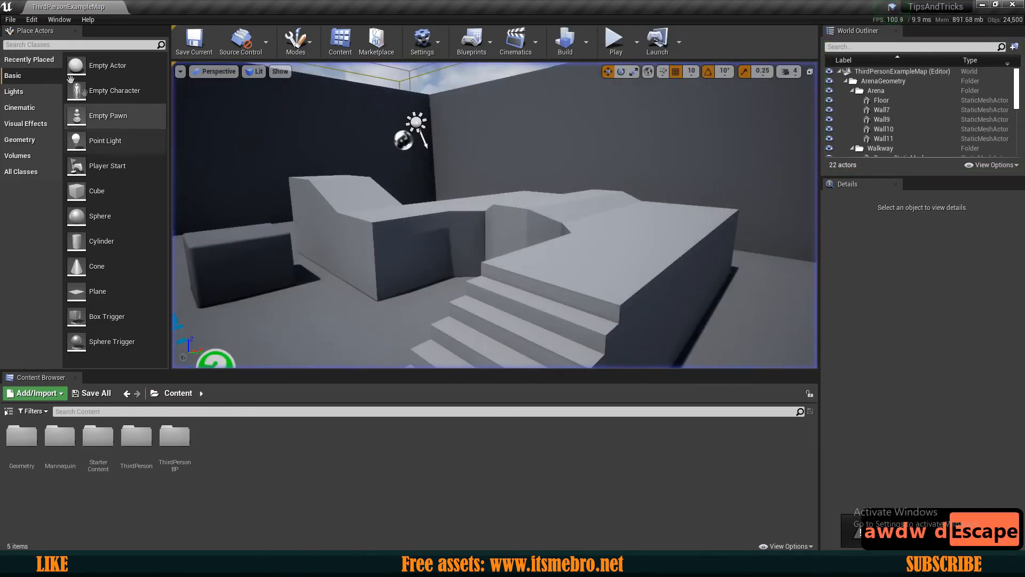
Step: Open Editor Preferences and check the Appearance color and graph settings
{"action": "left_click", "coordinate": [32, 19]}
{"action": "left_click", "coordinate": [74, 159]}
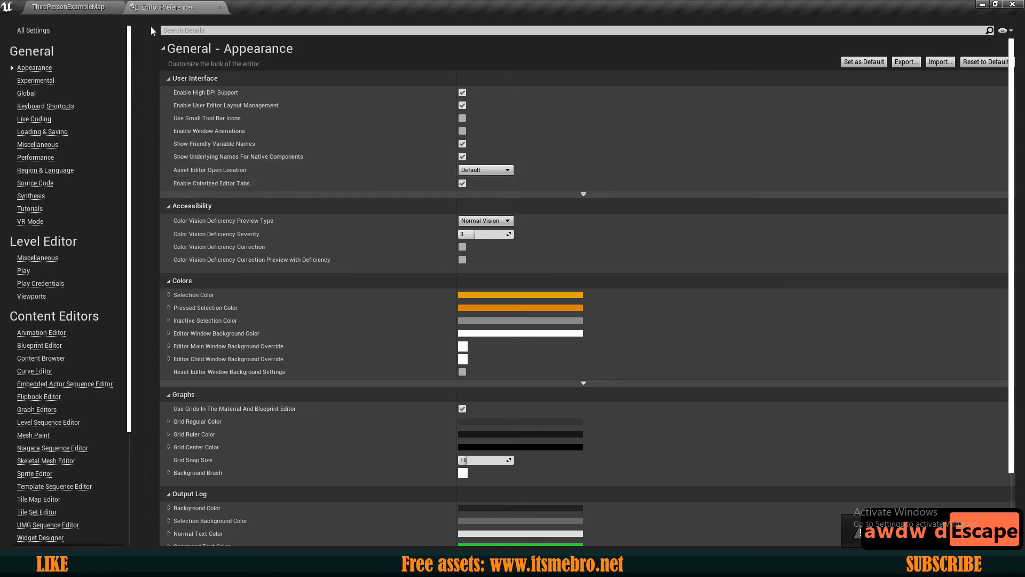
{"action": "scroll", "coordinate": [478, 204], "scroll_direction": "down", "scroll_amount": 3}
{"action": "scroll", "coordinate": [473, 201], "scroll_direction": "up", "scroll_amount": 2}
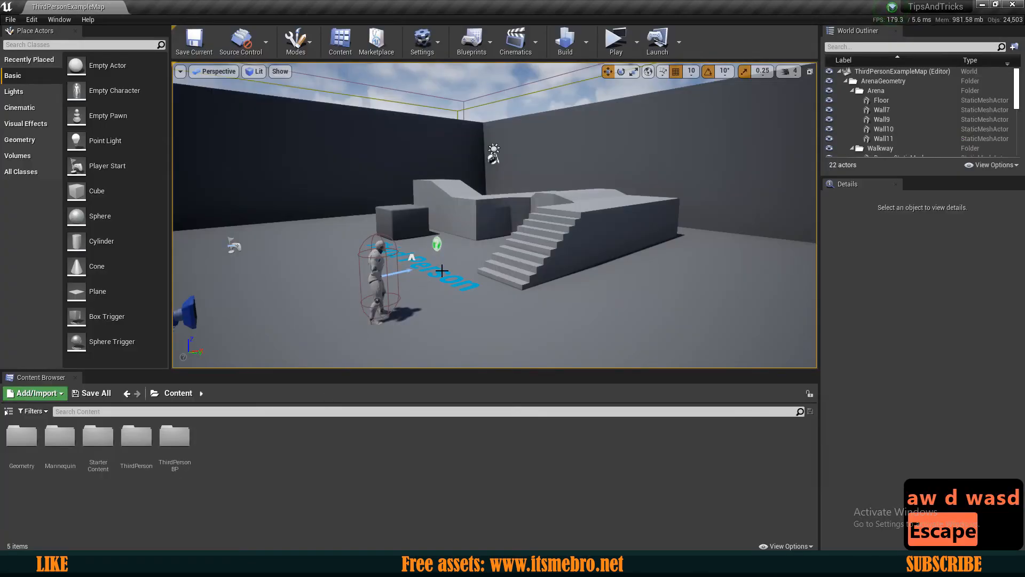
{"action": "key", "text": "w"}
{"action": "mouse_move", "coordinate": [442, 271]}
{"action": "right_mouse_down"}
{"action": "mouse_move", "coordinate": [442, 235]}
{"action": "mouse_move", "coordinate": [454, 342]}
{"action": "mouse_move", "coordinate": [450, 262]}
{"action": "right_mouse_up"}
{"action": "key", "text": "s"}
{"action": "key", "text": "d"}
{"action": "key", "text": "a"}
{"action": "key", "text": "w"}
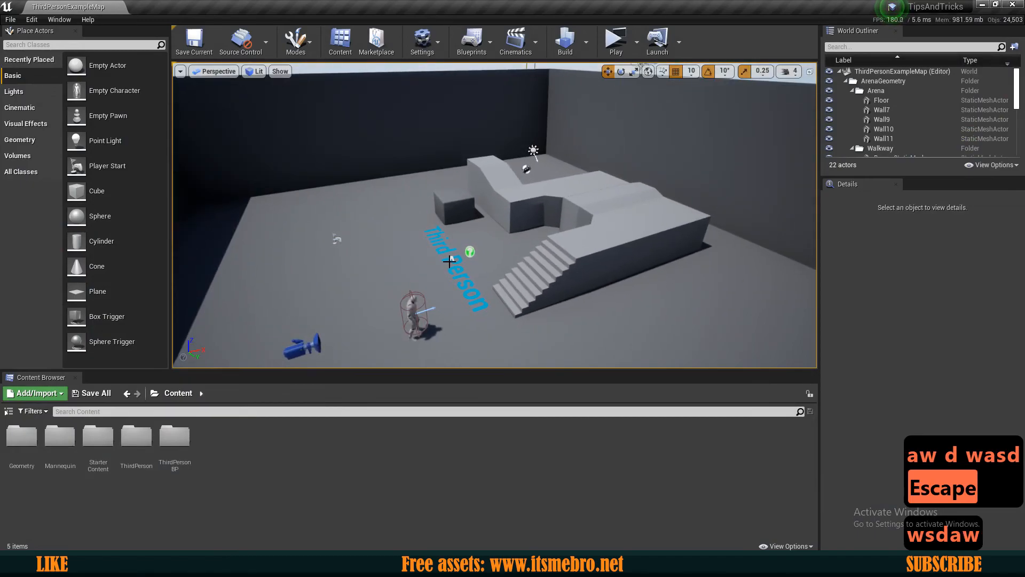